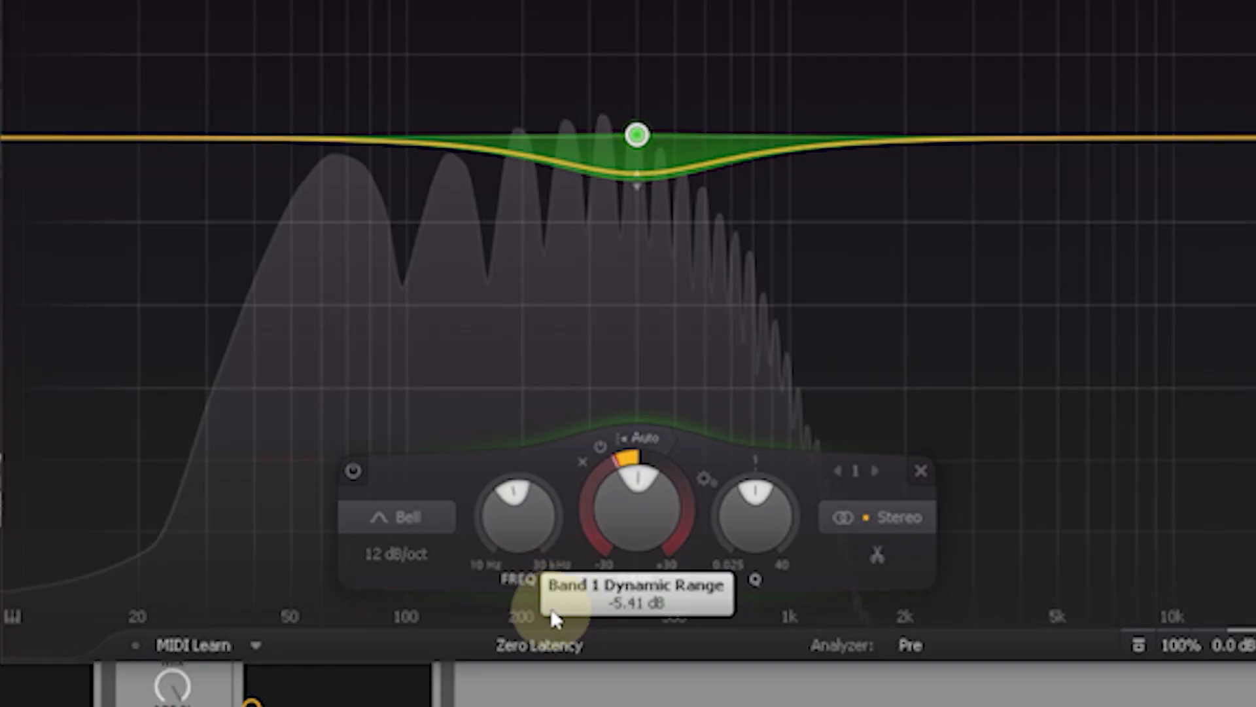
- Deepen the dynamic cut on EQ band 1 and adjust its Q
{"action": "left_click_drag", "start_coordinate": [533, 597], "coordinate": [525, 689]}
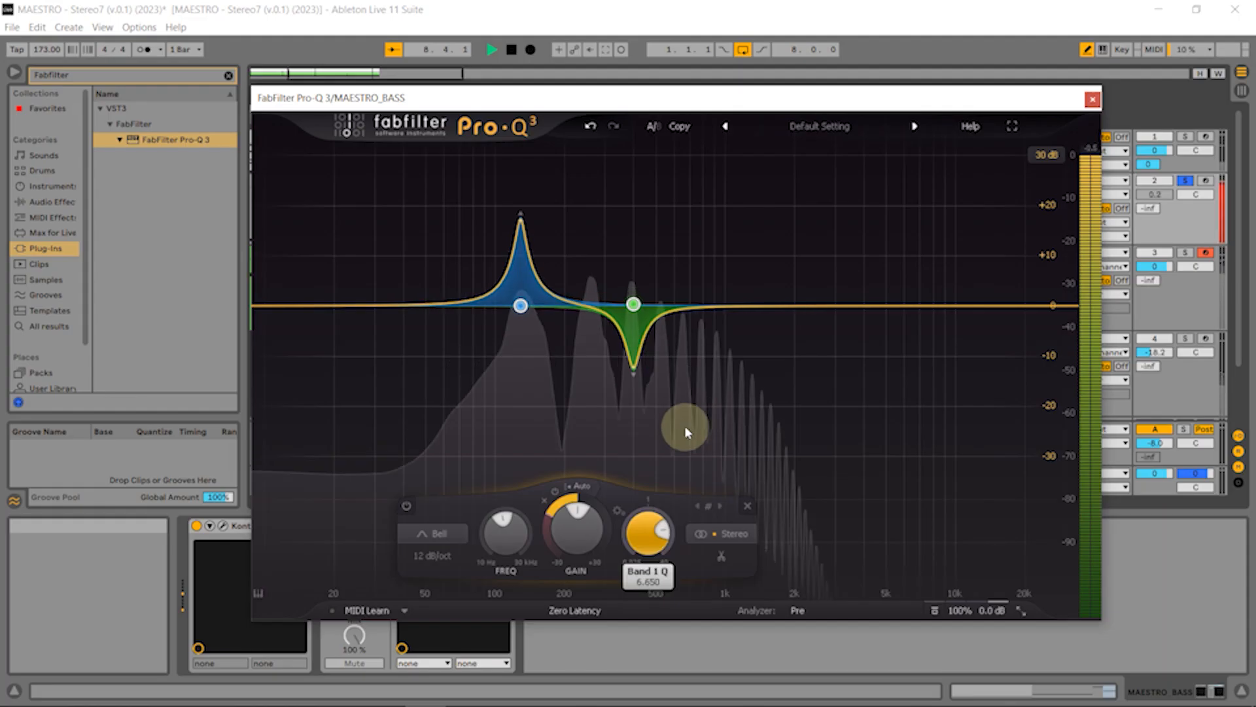
{"action": "left_click_drag", "start_coordinate": [684, 425], "coordinate": [666, 544]}
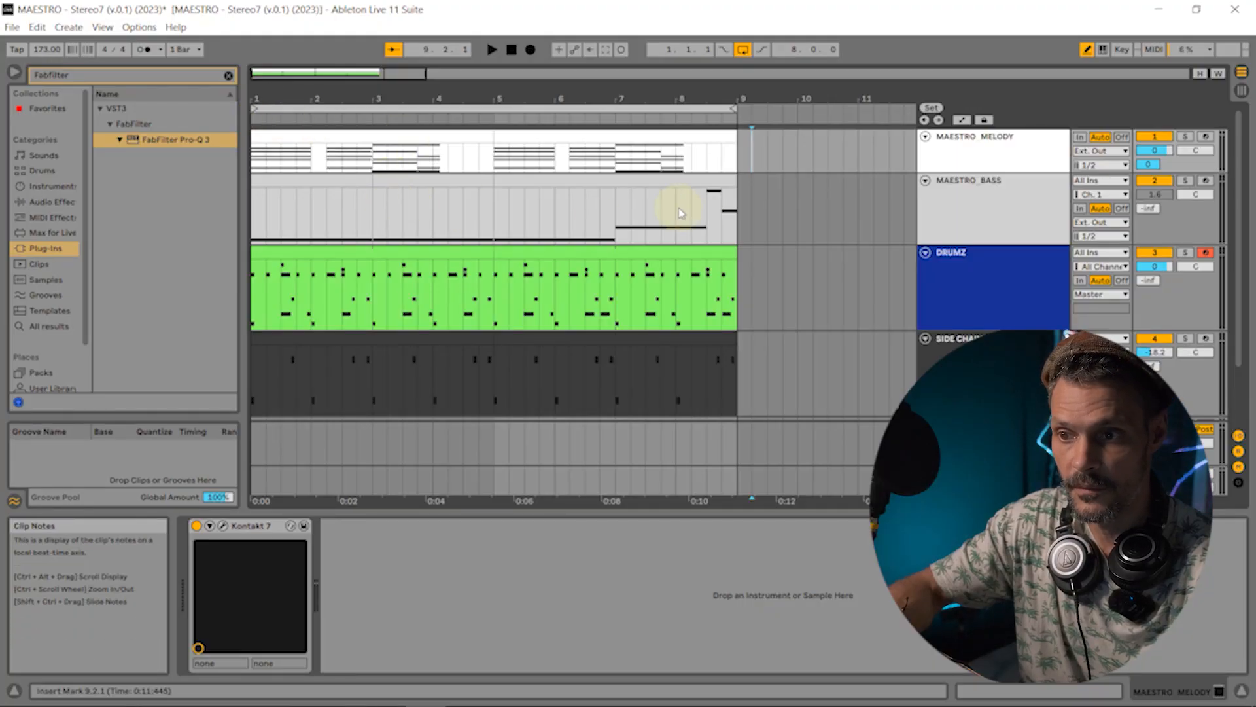
- Go through the bass, melody, drum and side-chain clips in the arrangement and listen to a playback from bar 5
{"action": "left_click", "coordinate": [597, 209]}
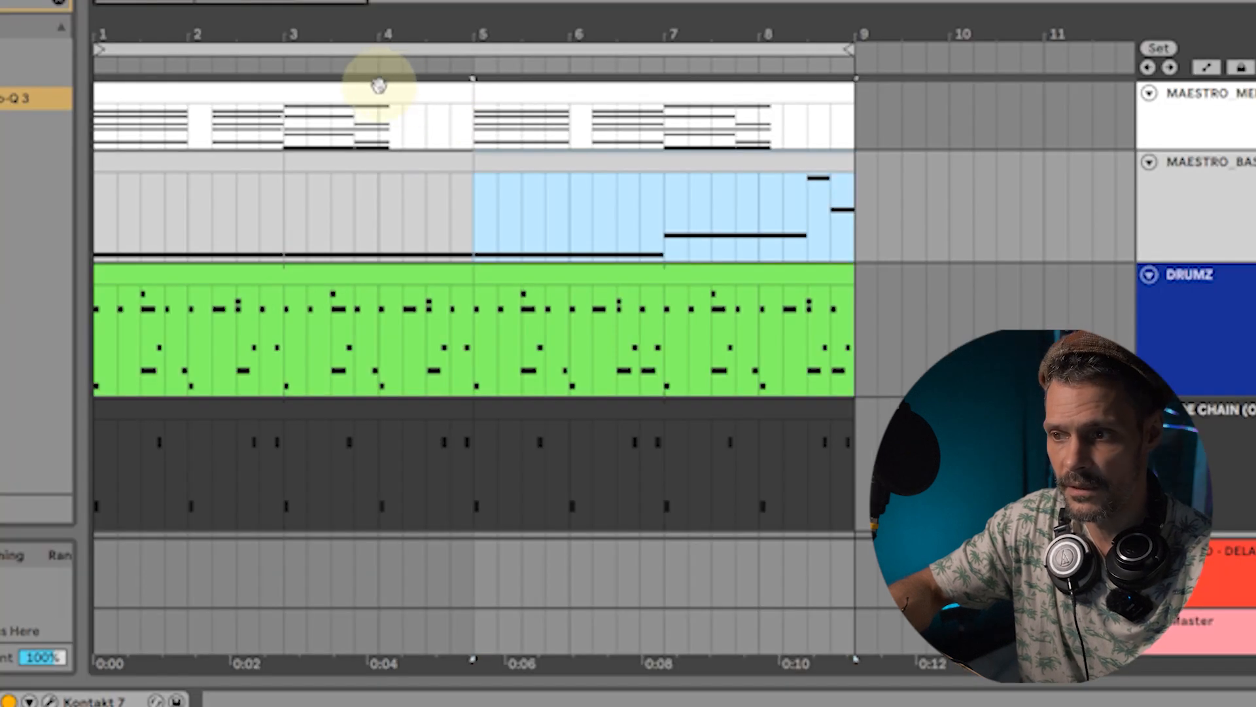
{"action": "left_click", "coordinate": [379, 85]}
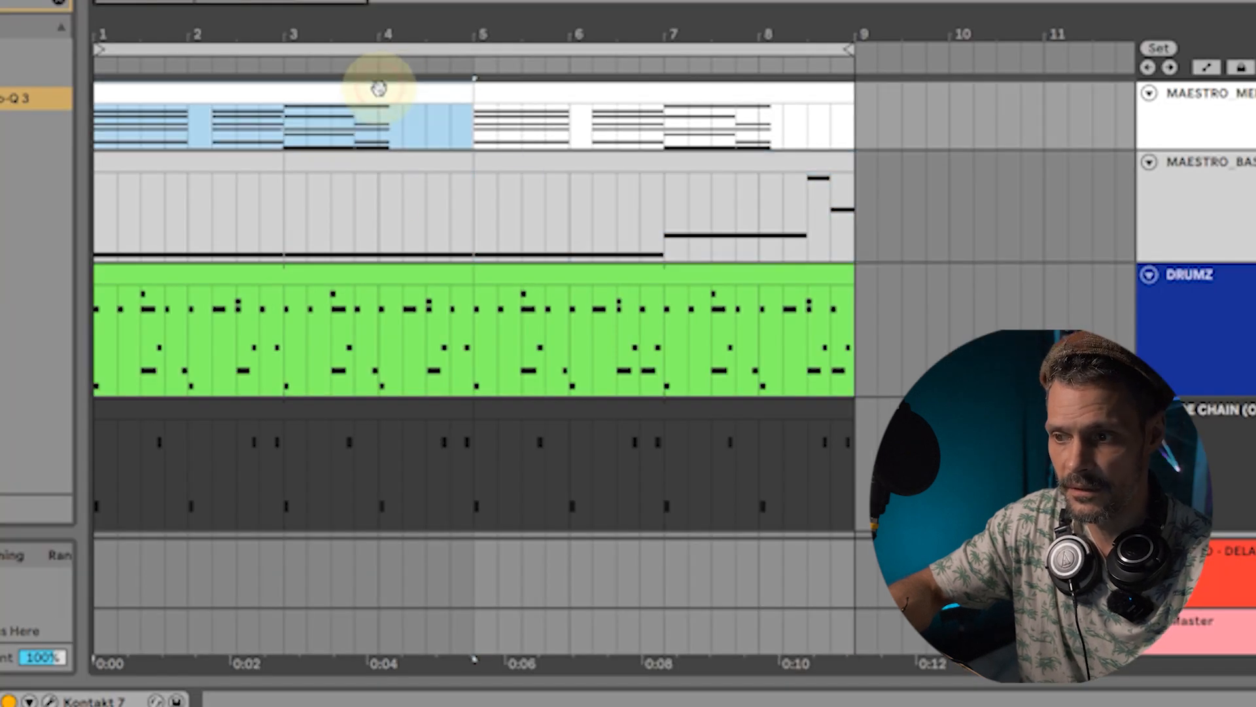
{"action": "left_click", "coordinate": [373, 275]}
{"action": "left_click", "coordinate": [336, 412]}
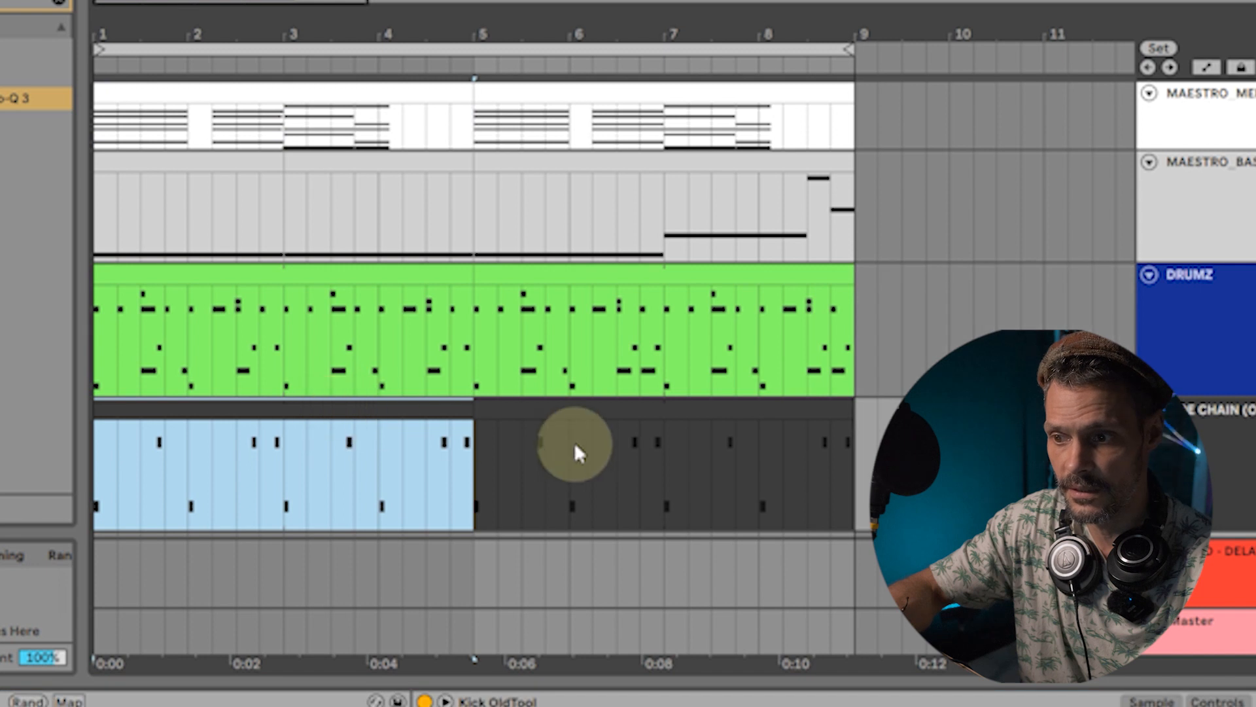
{"action": "left_click", "coordinate": [560, 409]}
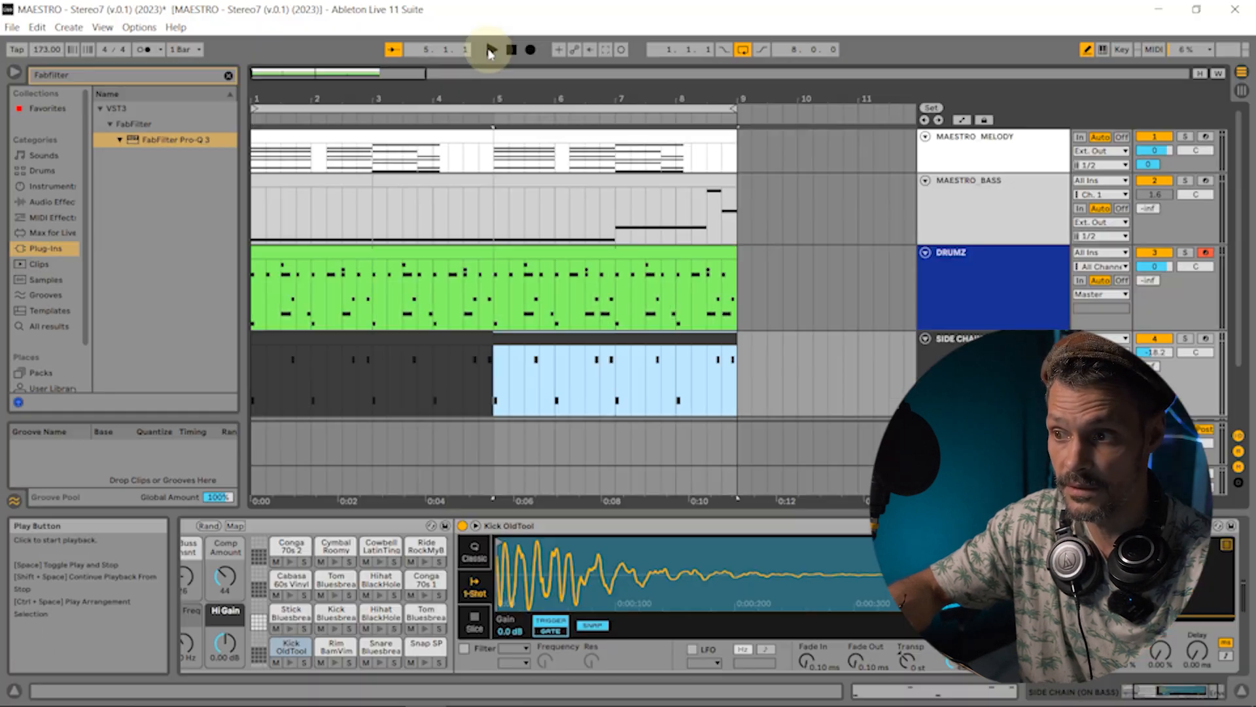
{"action": "left_click", "coordinate": [492, 51]}
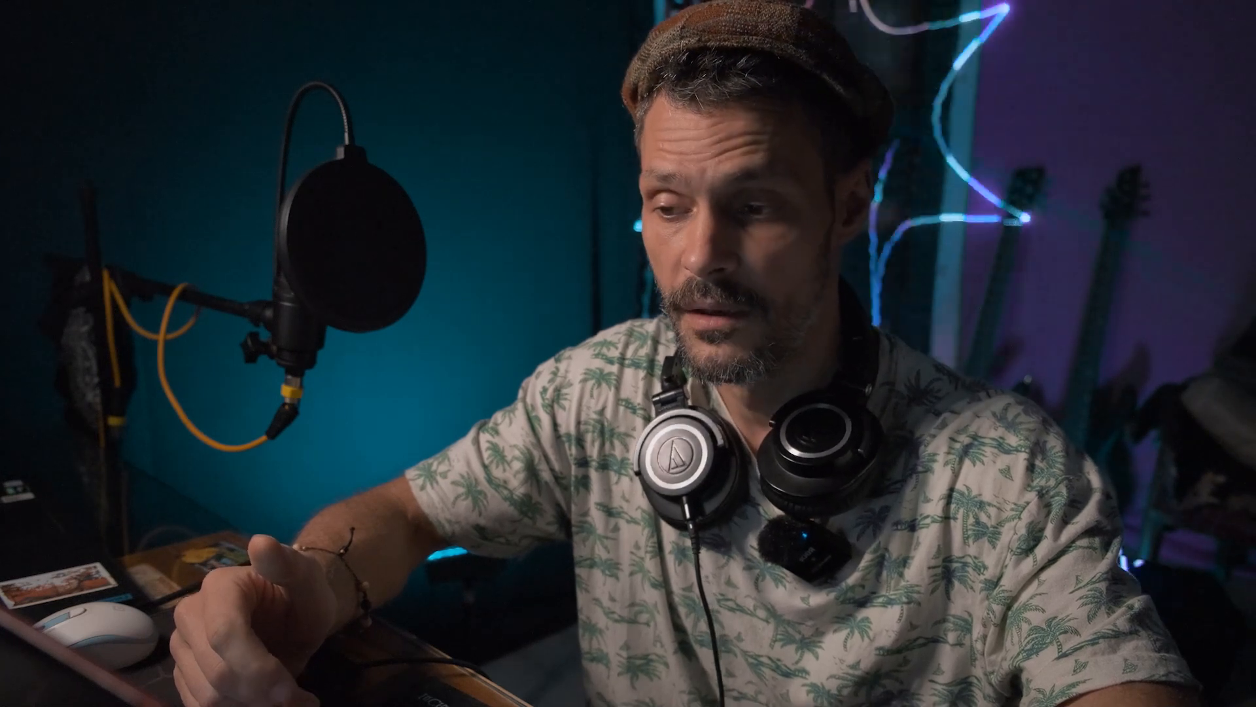
{"action": "left_click", "coordinate": [513, 50]}
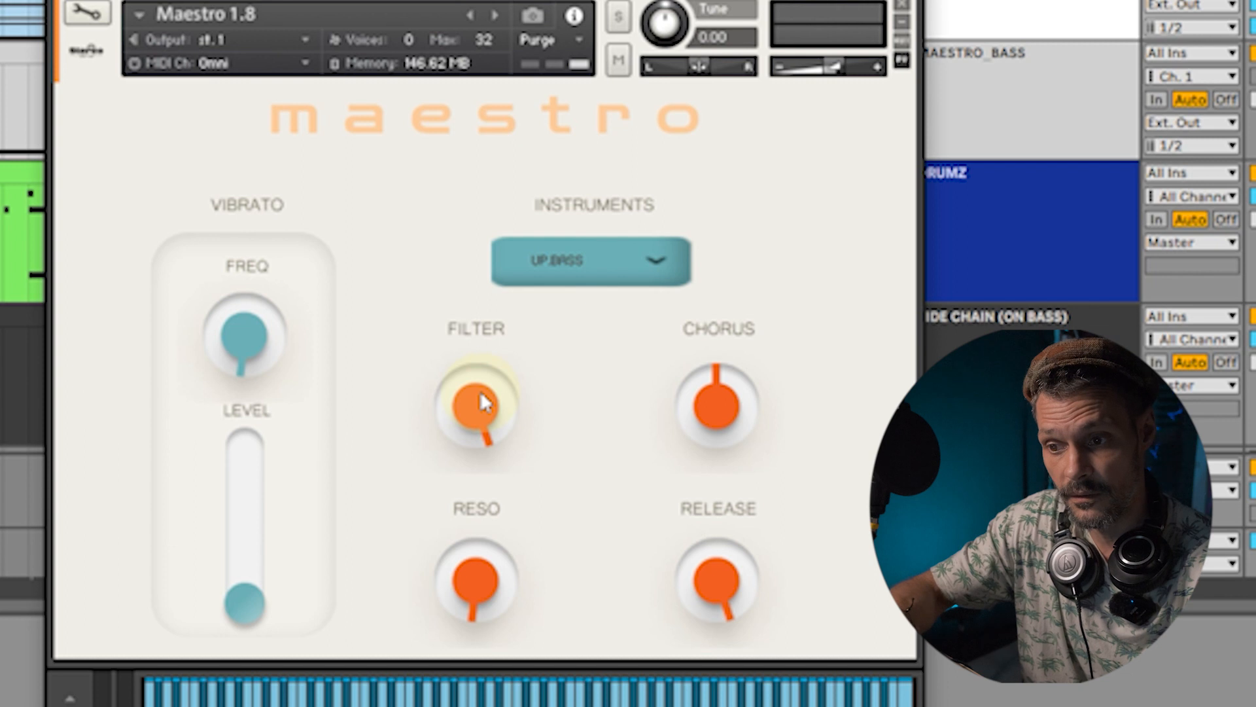
- Sweep the FILTER control of the MAESTRO_MELODY instrument during playback and leave it mostly open
{"action": "left_click_drag", "start_coordinate": [480, 406], "coordinate": [494, 440]}
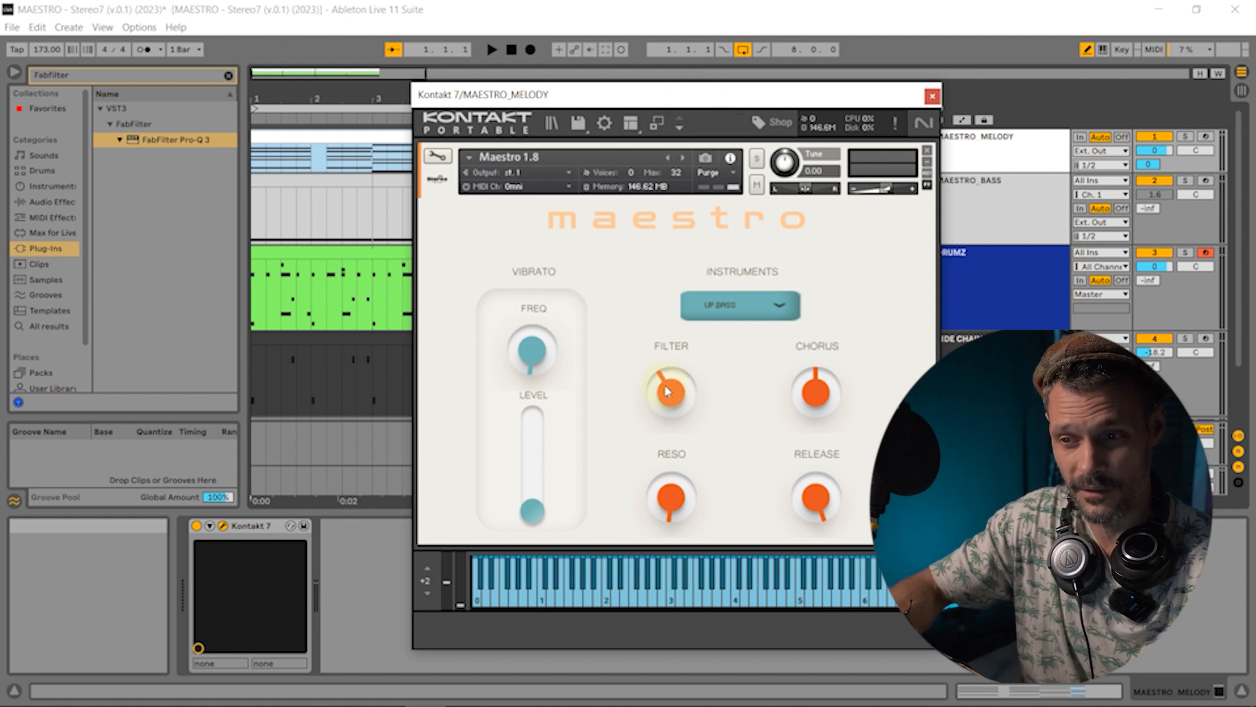
{"action": "left_click_drag", "start_coordinate": [671, 394], "coordinate": [677, 411]}
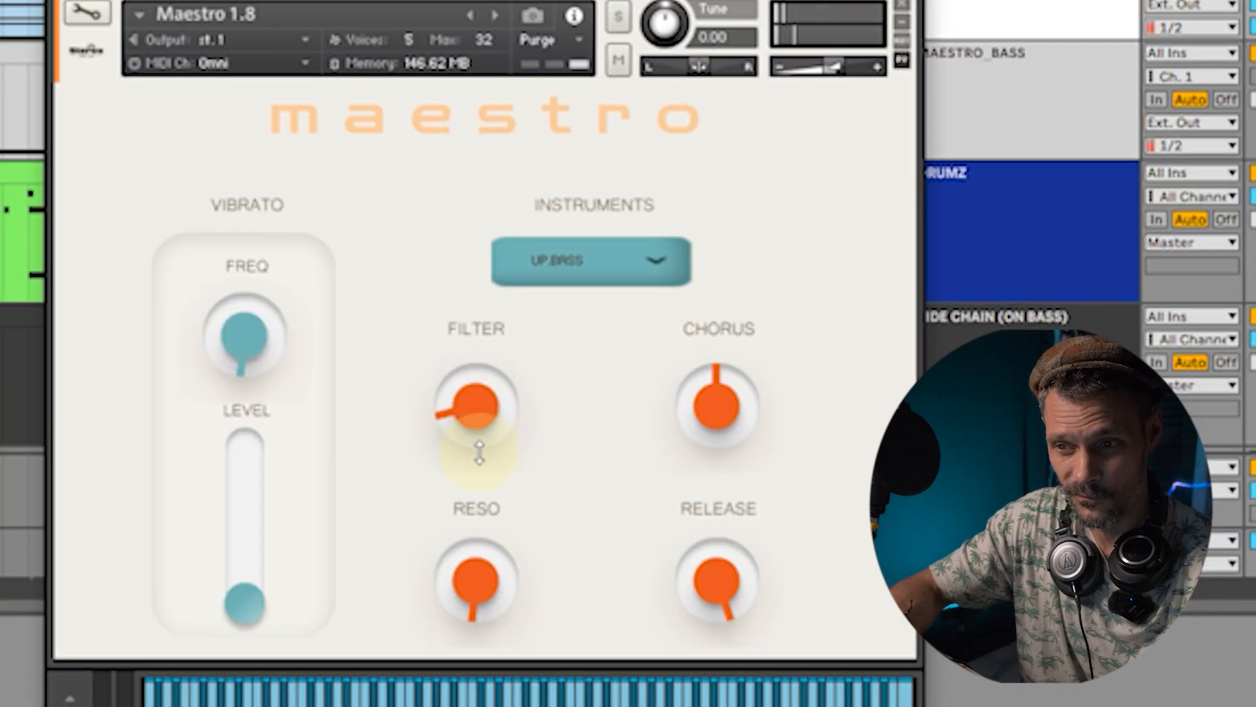
{"action": "left_click_drag", "start_coordinate": [495, 405], "coordinate": [500, 291]}
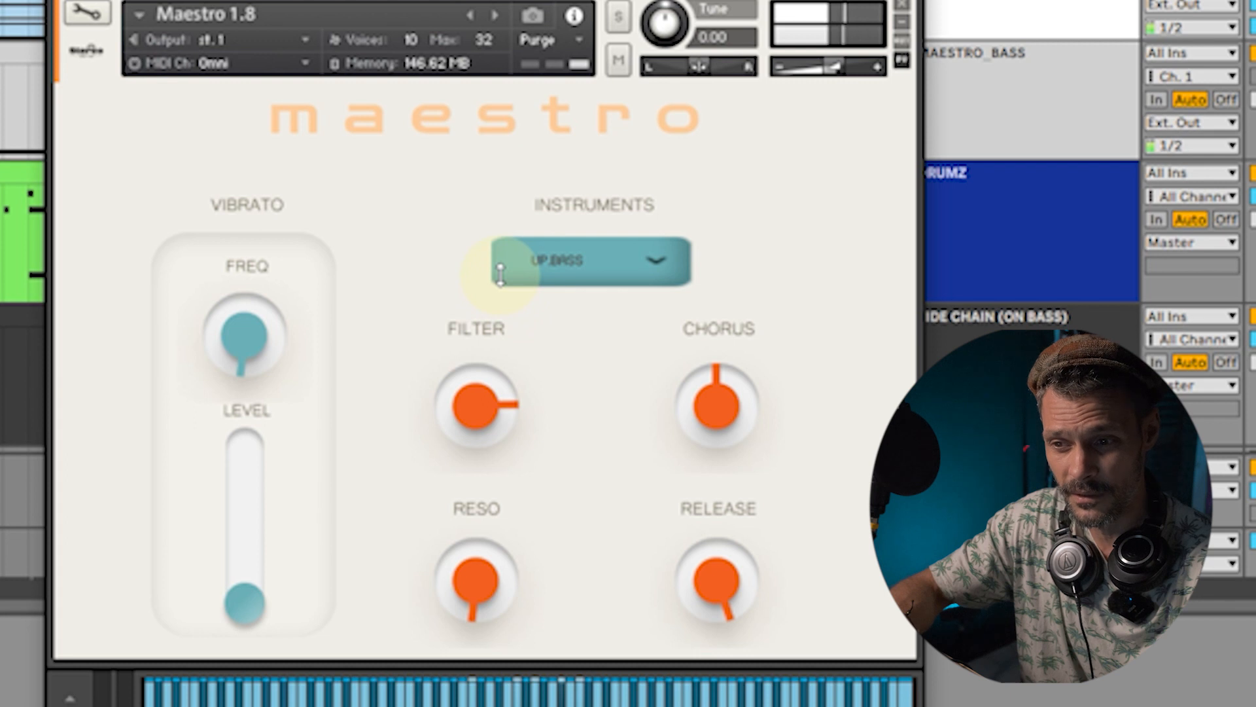
{"action": "left_click_drag", "start_coordinate": [500, 268], "coordinate": [499, 265]}
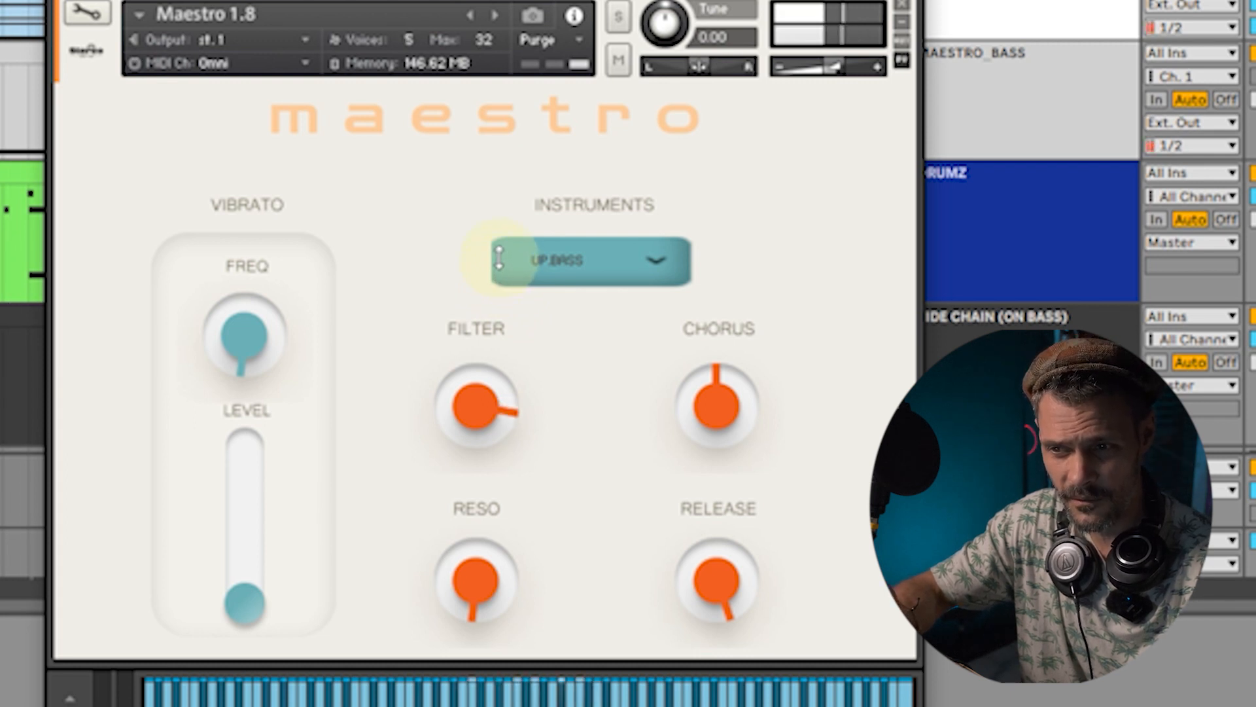
{"action": "left_click_drag", "start_coordinate": [503, 253], "coordinate": [520, 239]}
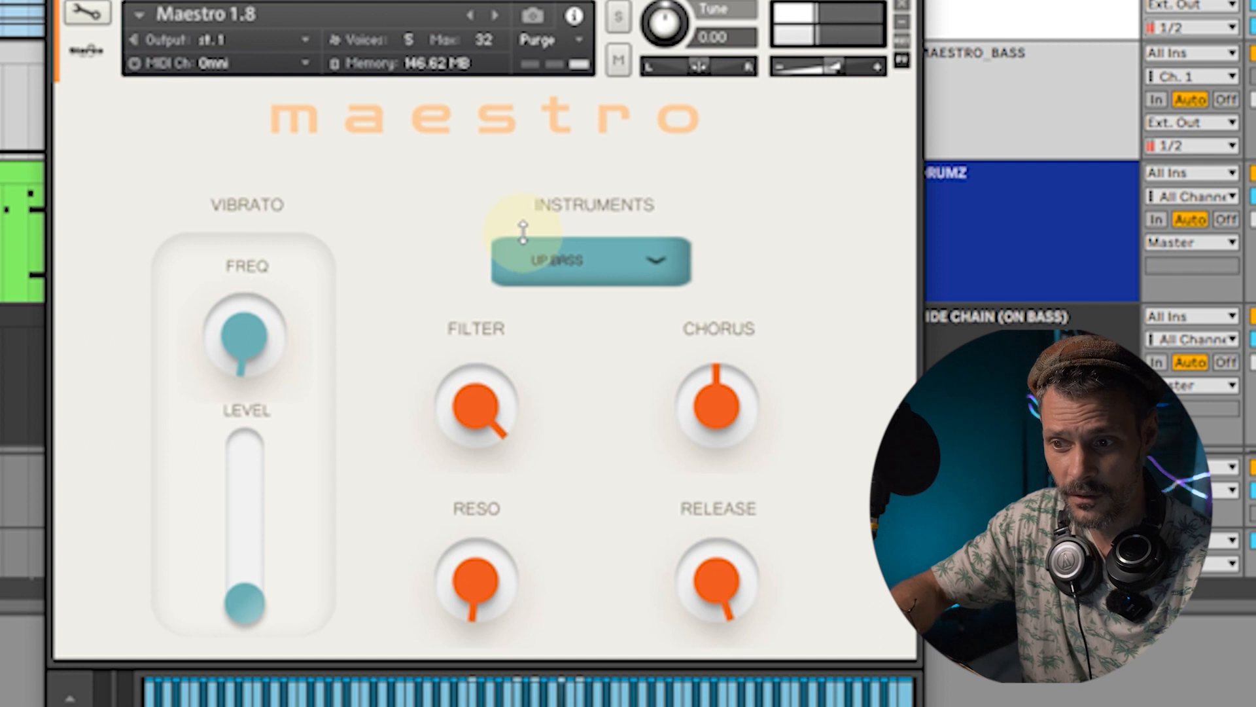
{"action": "left_click_drag", "start_coordinate": [528, 218], "coordinate": [530, 200]}
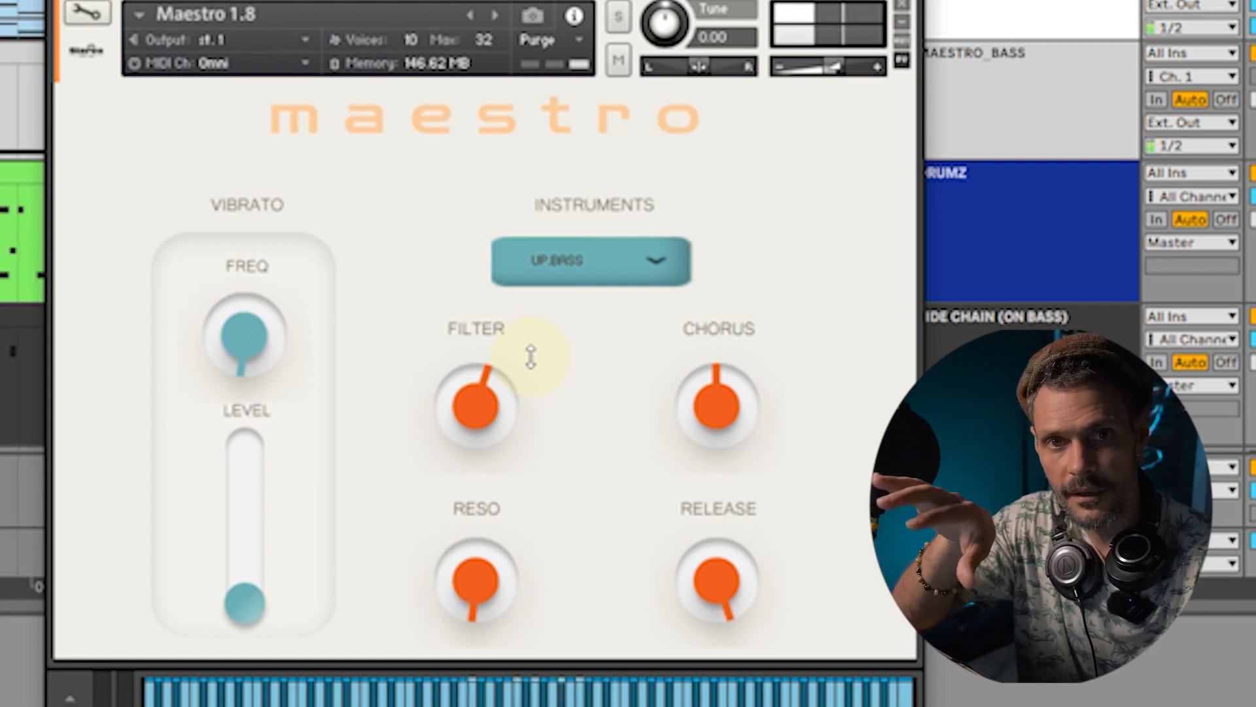
{"action": "left_click_drag", "start_coordinate": [531, 356], "coordinate": [534, 294]}
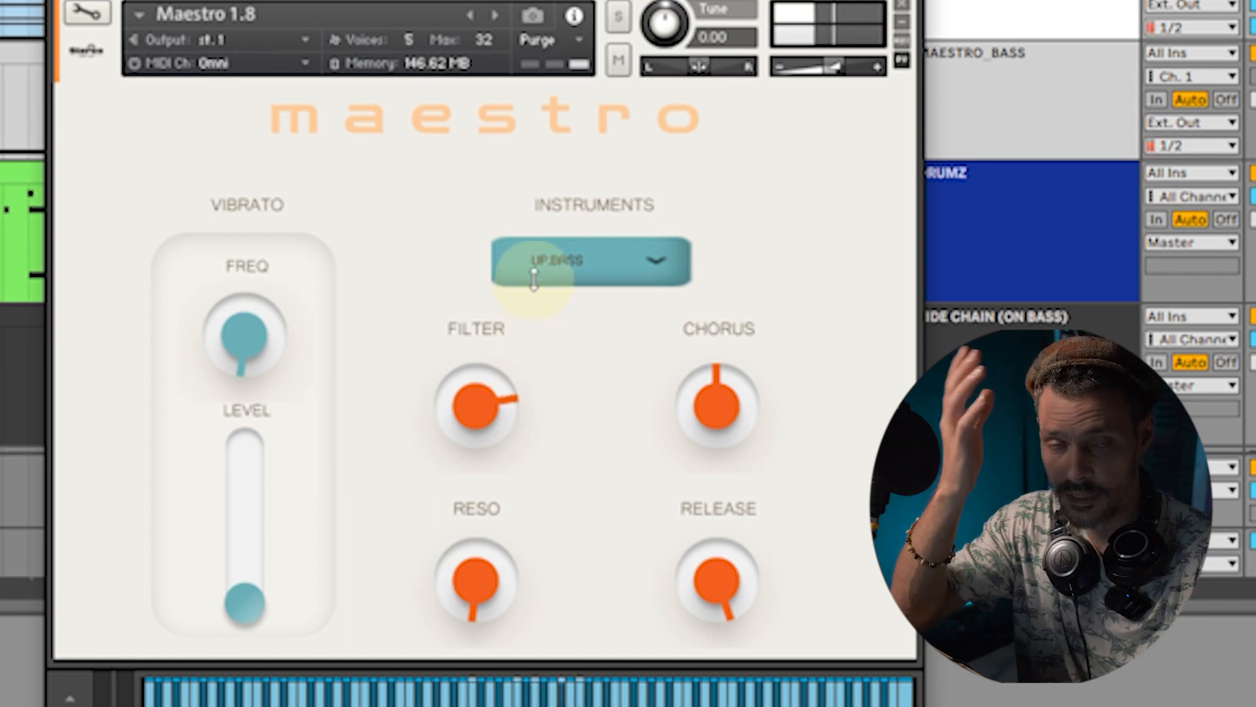
{"action": "left_click_drag", "start_coordinate": [534, 275], "coordinate": [539, 268]}
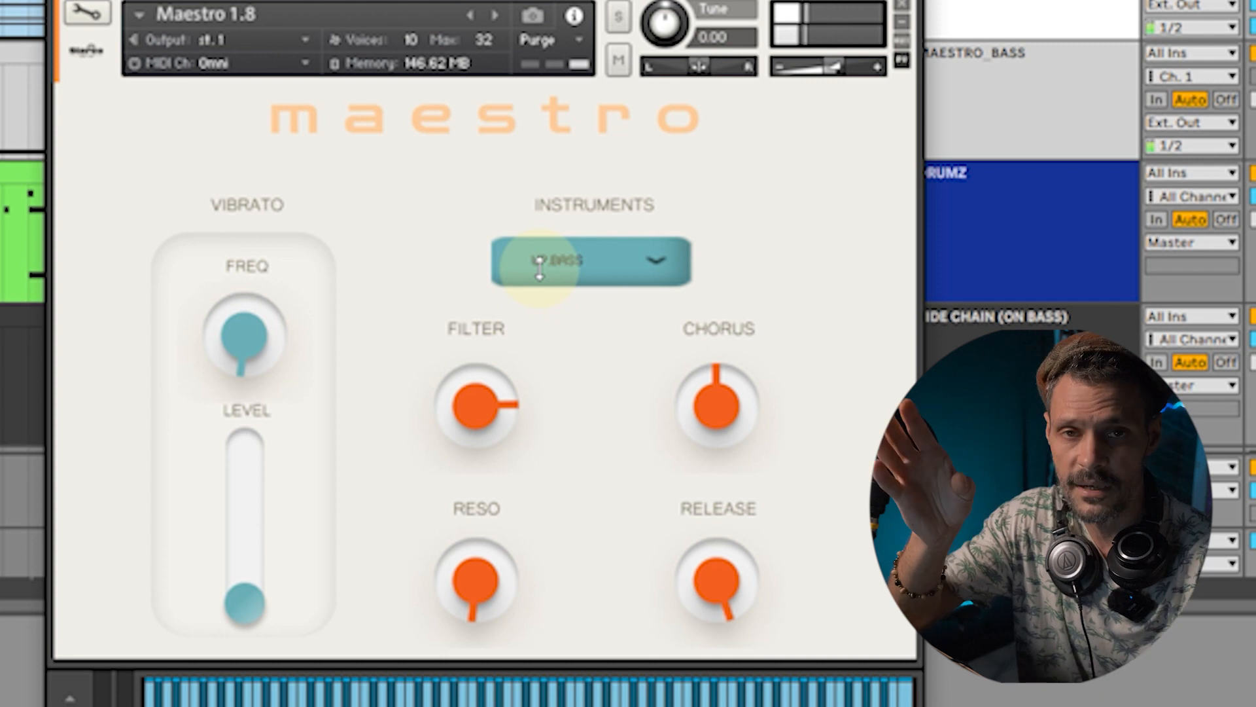
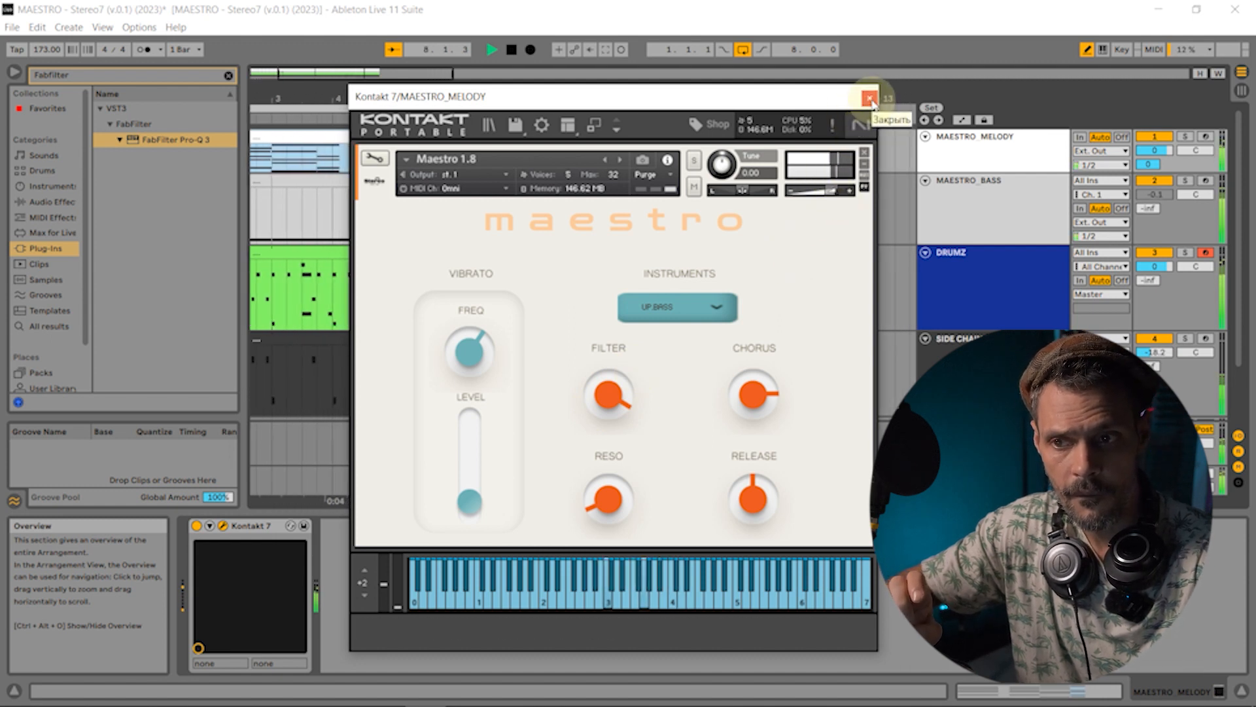
- Stop playback, close the melody instrument's window and add FabFilter Pro-Q 3 to the MAESTRO_BASS track
{"action": "key", "text": "space"}
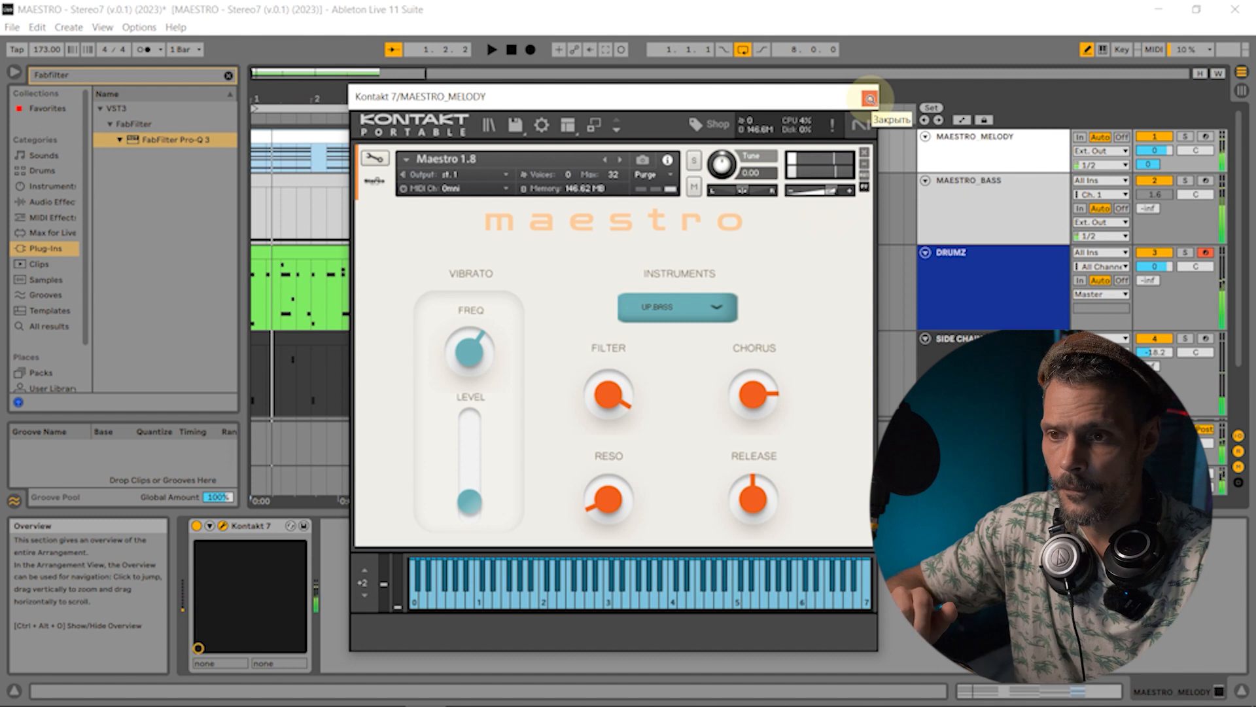
{"action": "left_click", "coordinate": [870, 98]}
{"action": "left_click", "coordinate": [338, 183]}
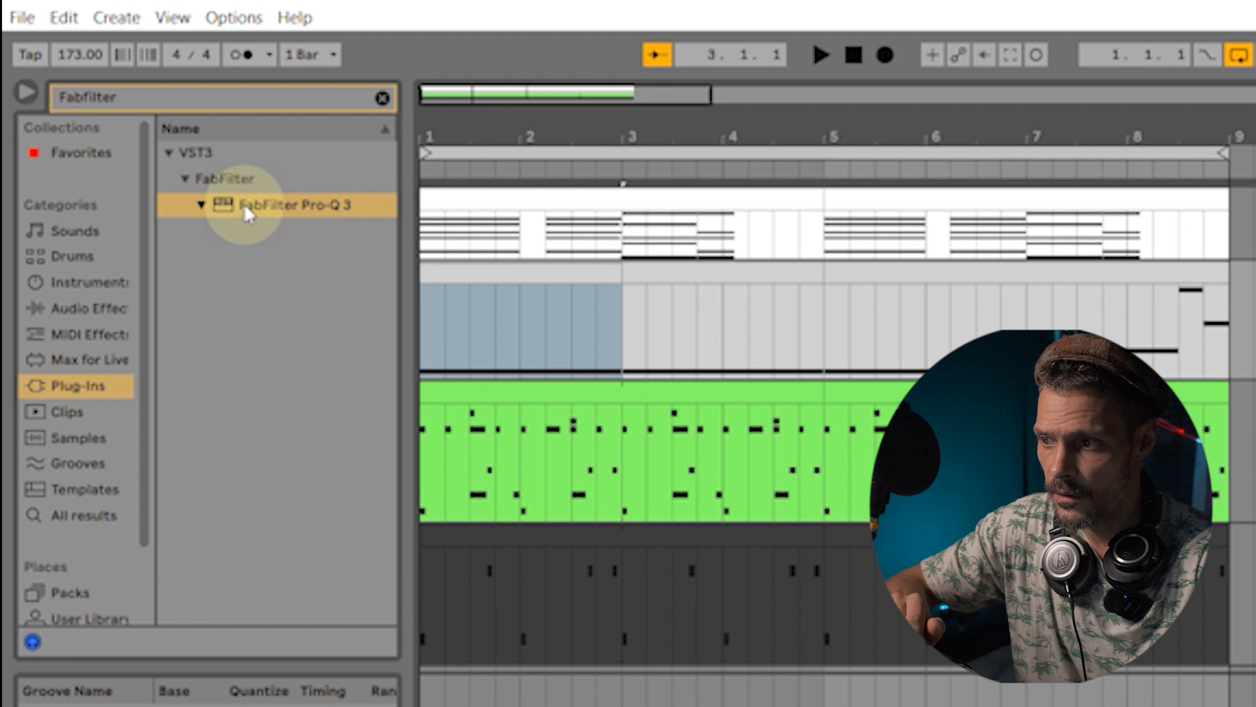
{"action": "left_click_drag", "start_coordinate": [245, 208], "coordinate": [514, 629]}
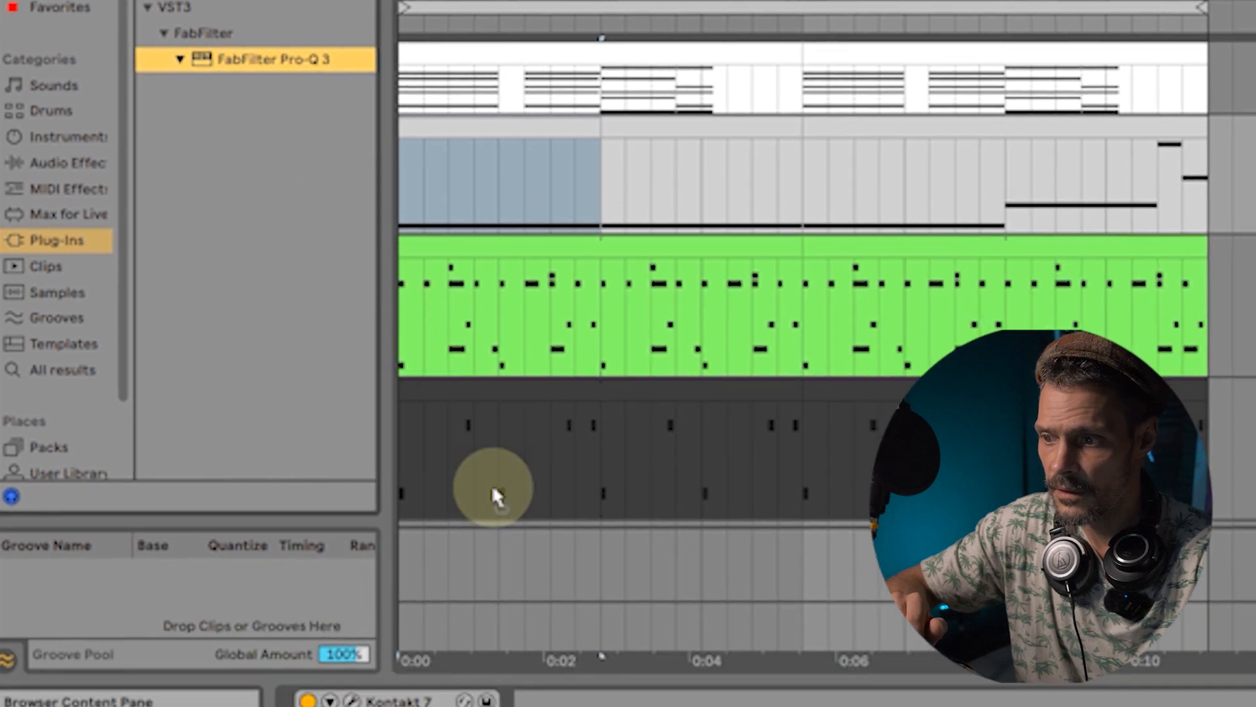
{"action": "left_click_drag", "start_coordinate": [495, 492], "coordinate": [611, 706]}
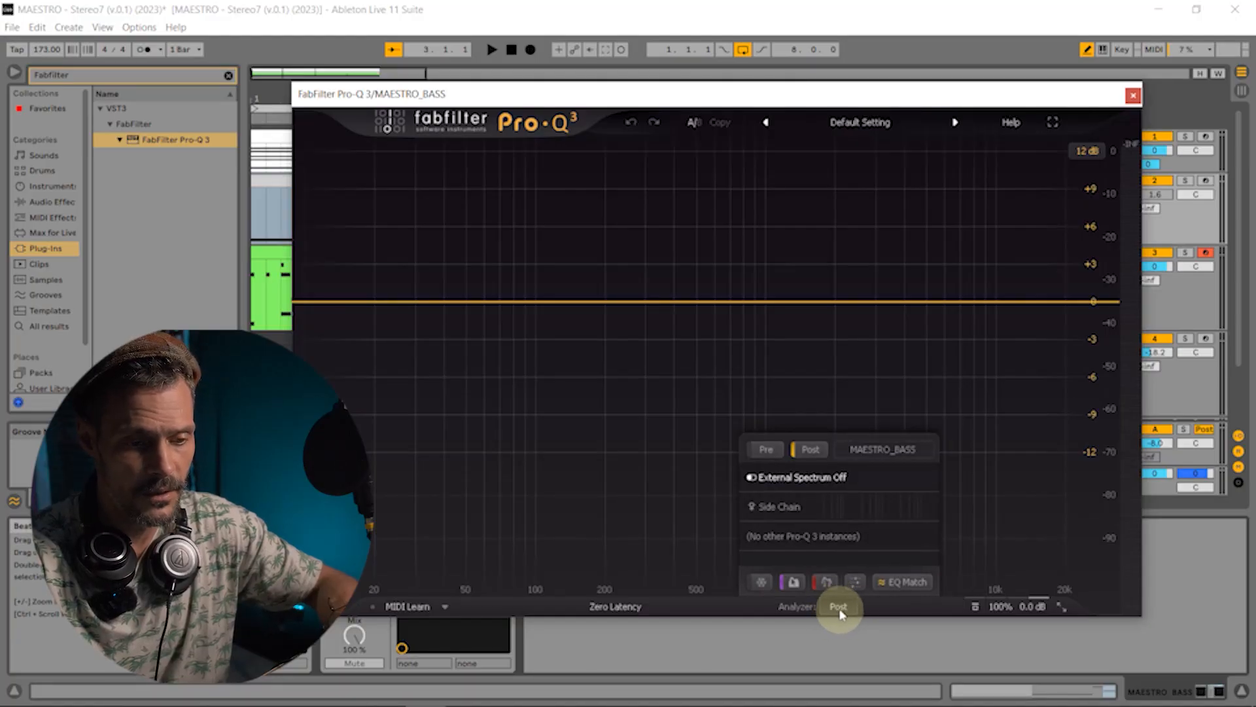
- Set the equalizer's spectrum analyzer to show only the Pre signal, with Post switched off
{"action": "left_click", "coordinate": [809, 452]}
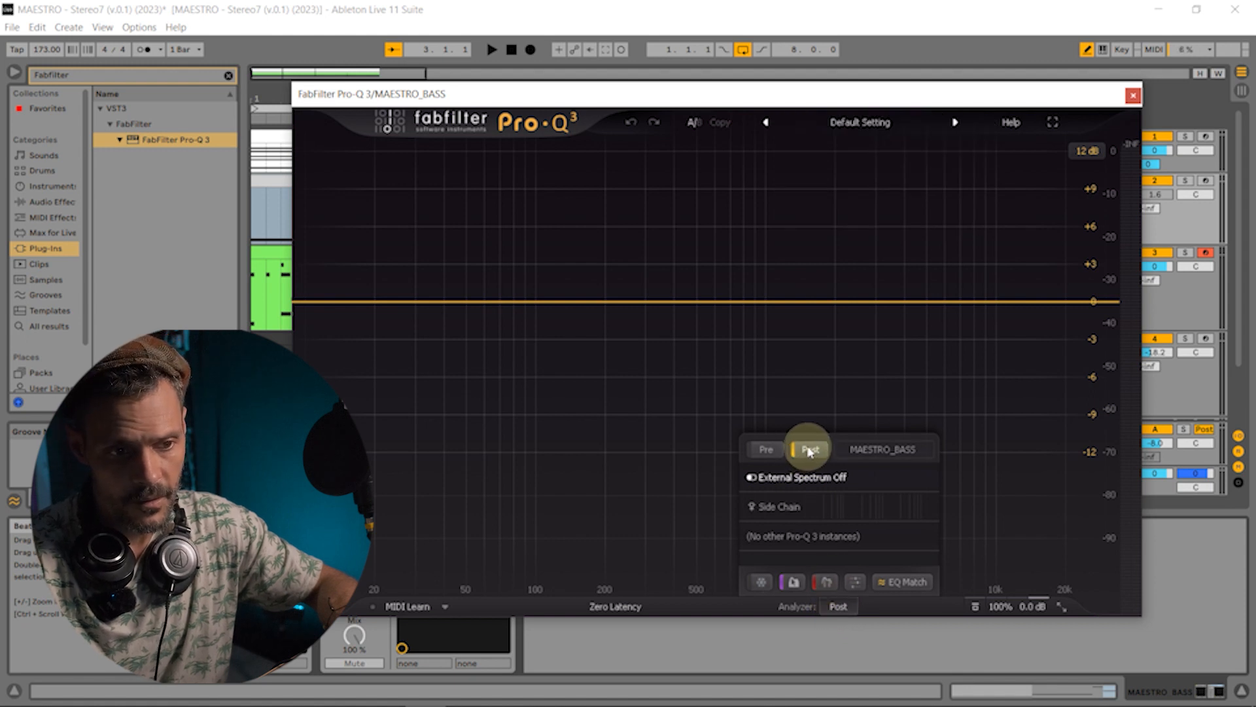
{"action": "left_click", "coordinate": [764, 453]}
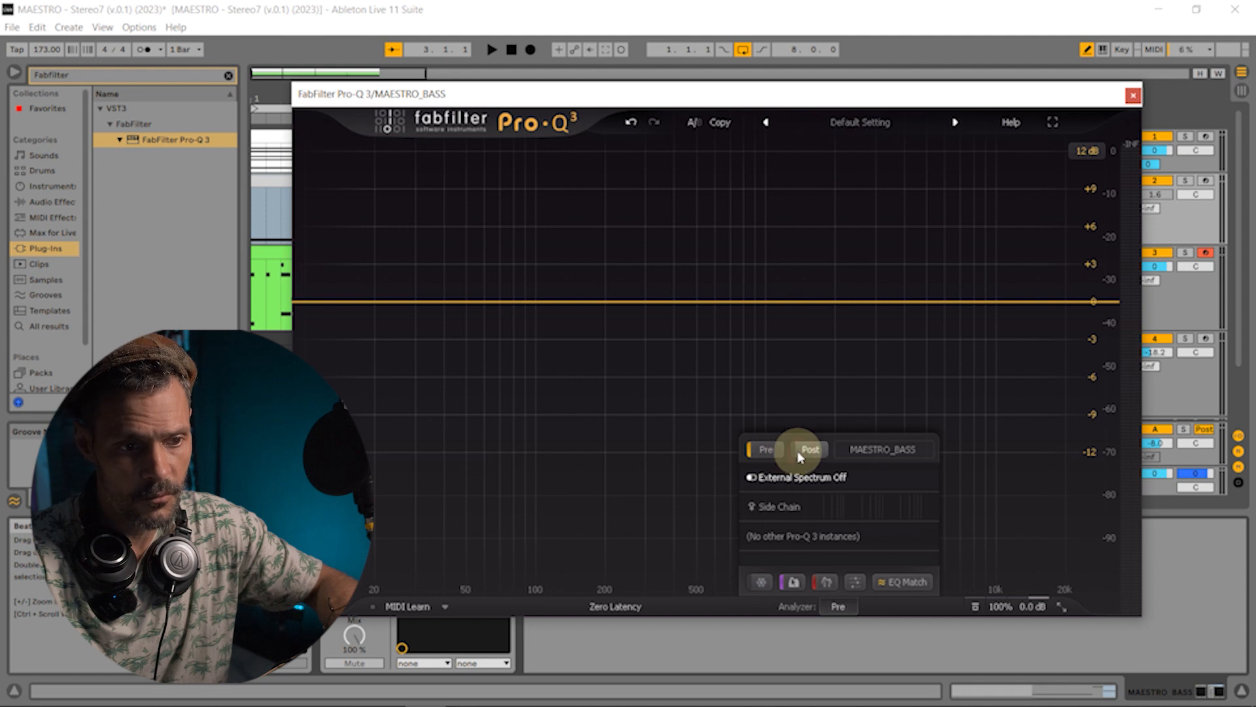
{"action": "left_click", "coordinate": [767, 480]}
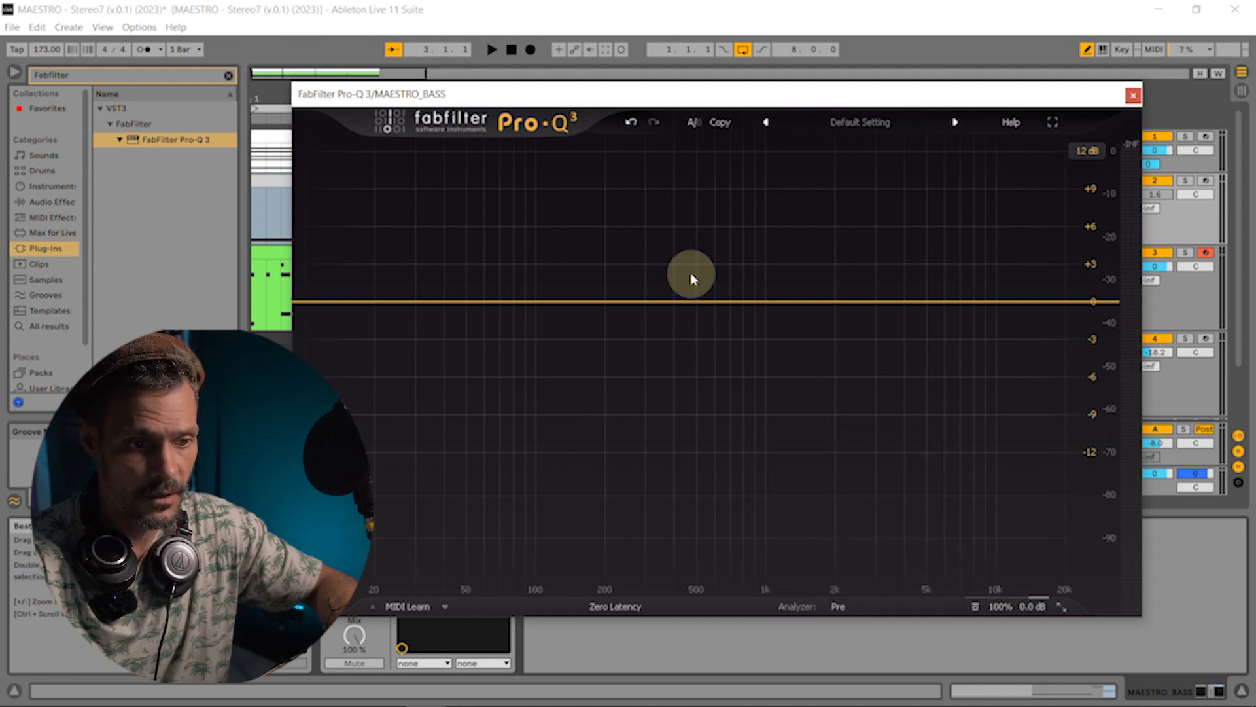
{"action": "left_click", "coordinate": [838, 607]}
{"action": "left_click", "coordinate": [776, 464]}
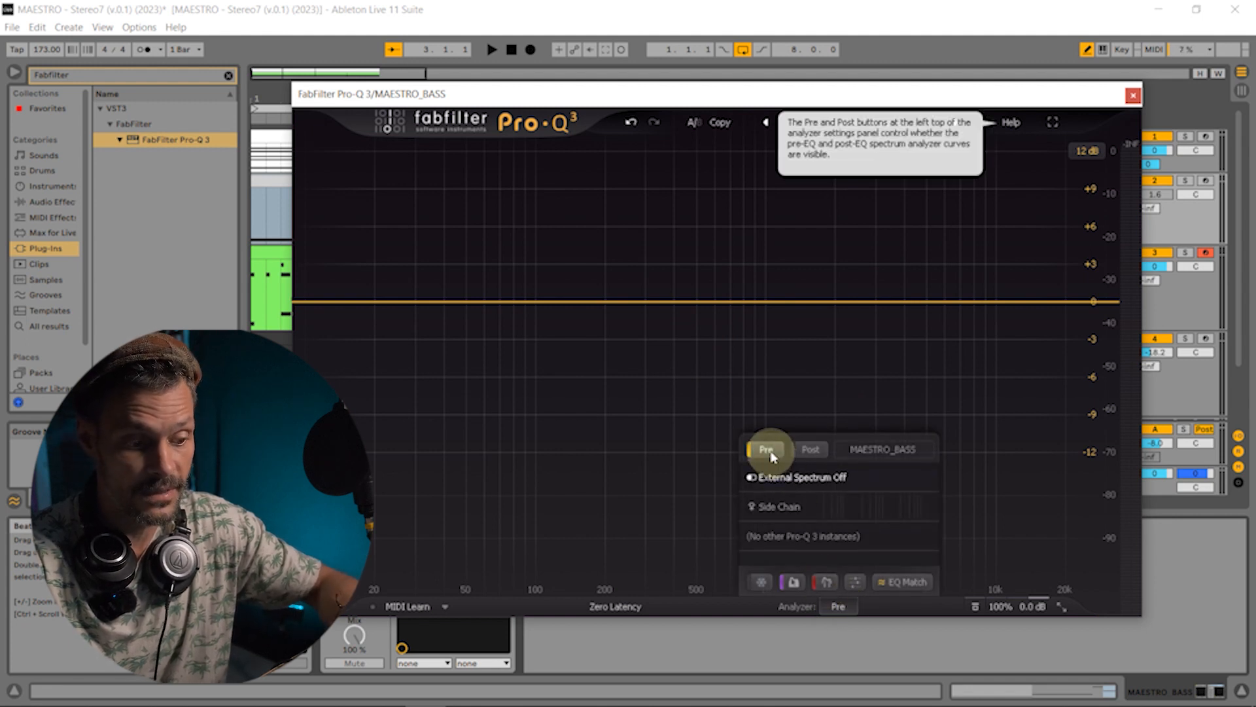
- Play the arrangement briefly to examine the bass spectrum in the analyzer
{"action": "key", "text": "space"}
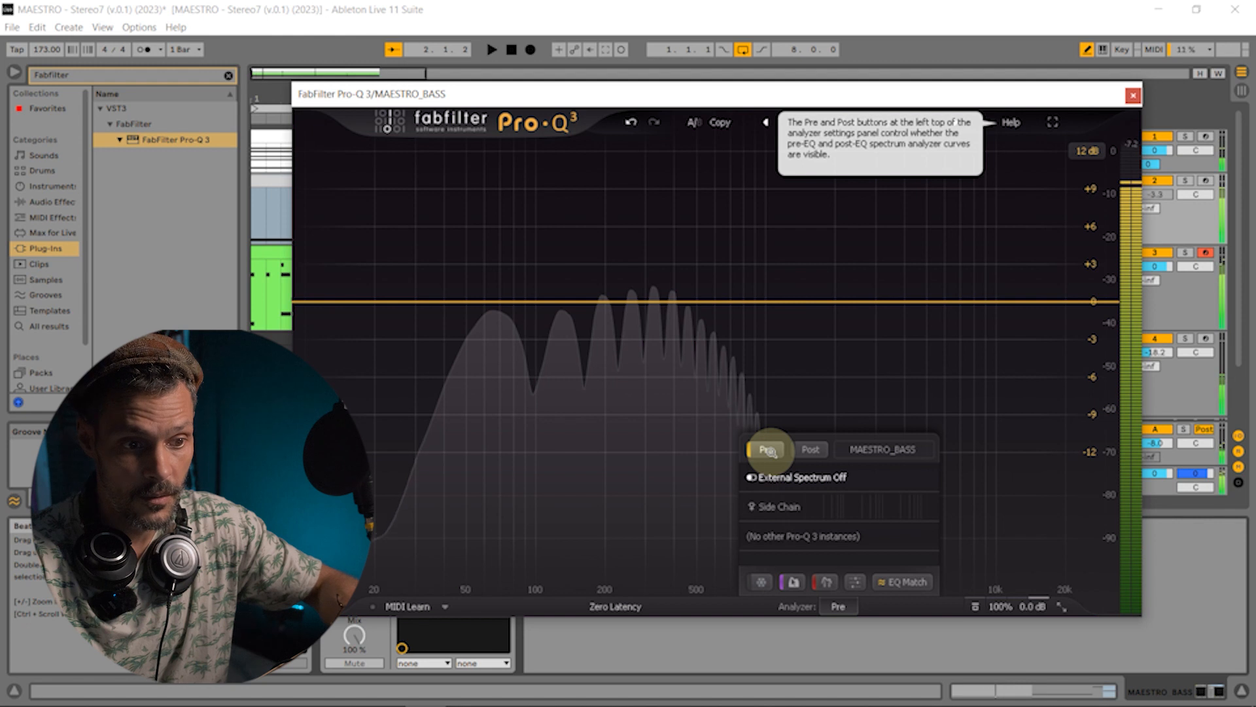
{"action": "key", "text": "space"}
{"action": "key", "text": "space"}
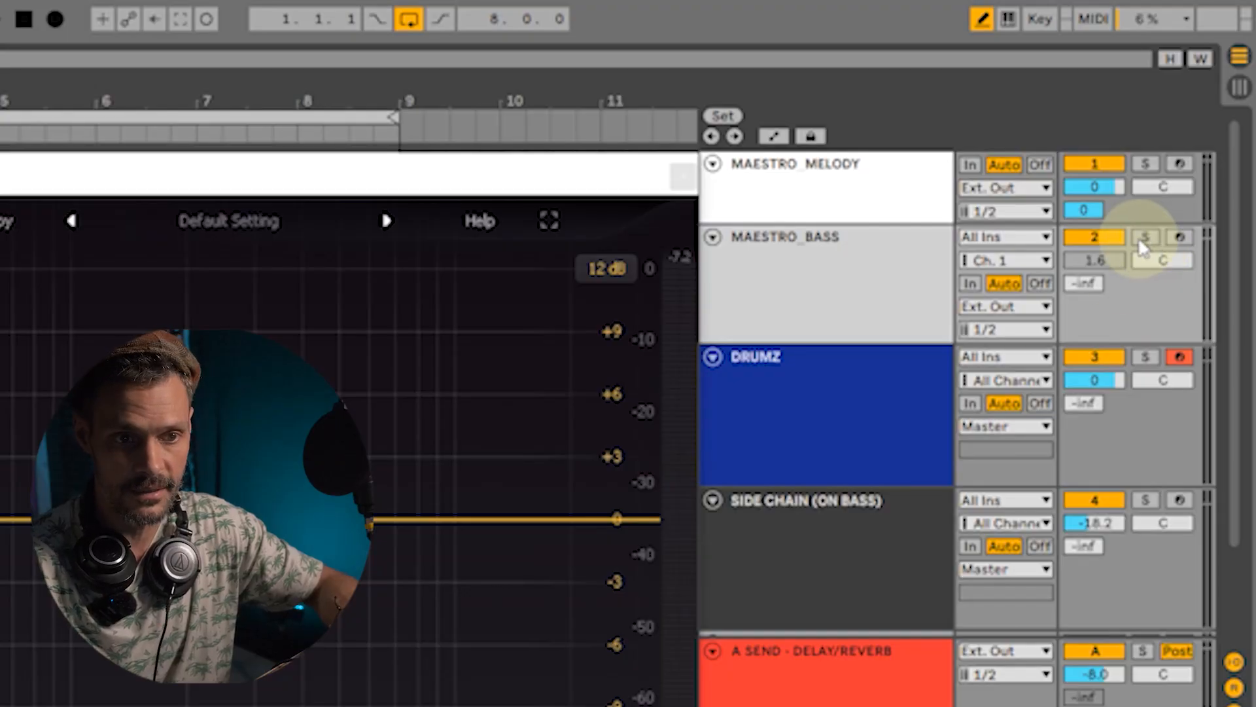
- Solo the MAESTRO_BASS track, reposition the equalizer window and start playback
{"action": "left_click", "coordinate": [885, 278]}
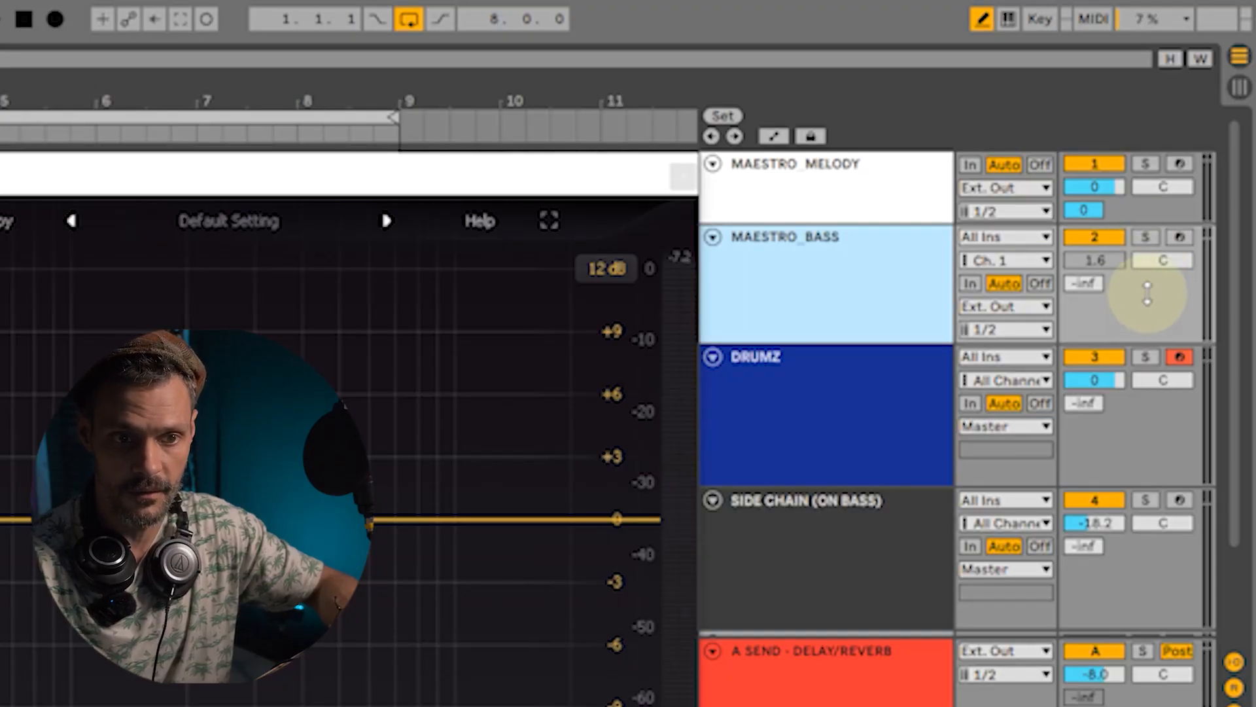
{"action": "left_click", "coordinate": [1143, 238]}
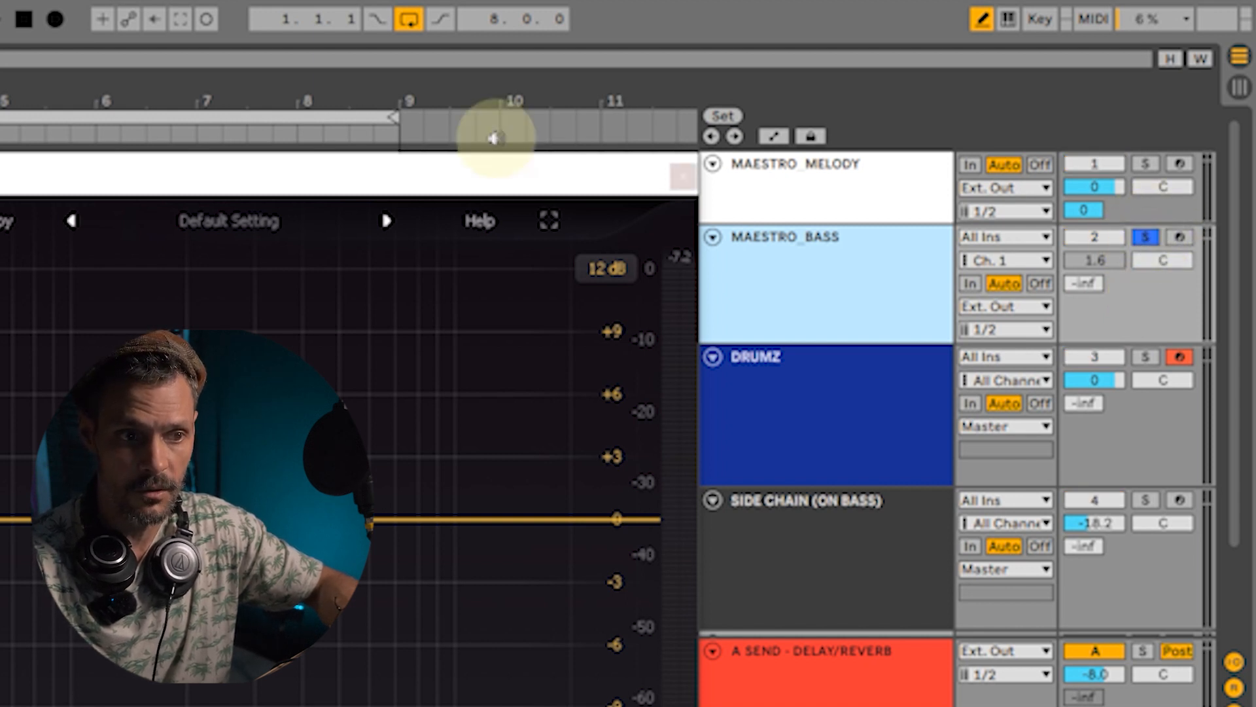
{"action": "left_click_drag", "start_coordinate": [384, 174], "coordinate": [674, 107]}
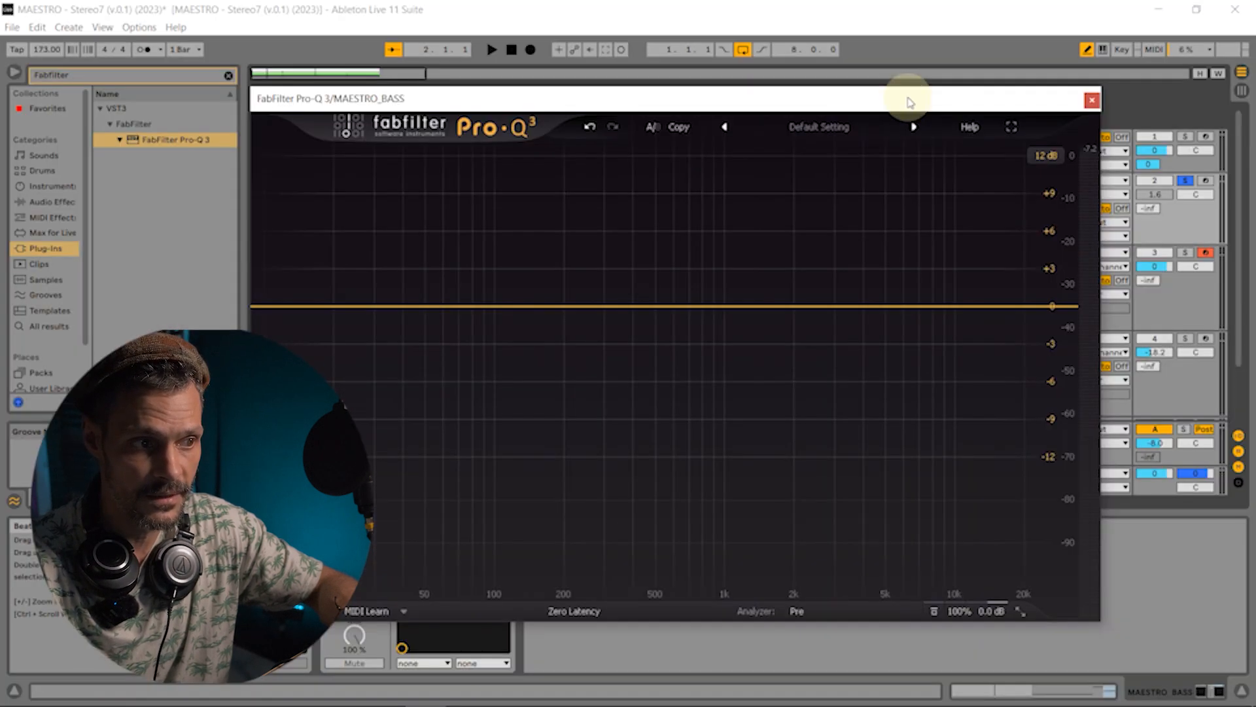
{"action": "key", "text": "space"}
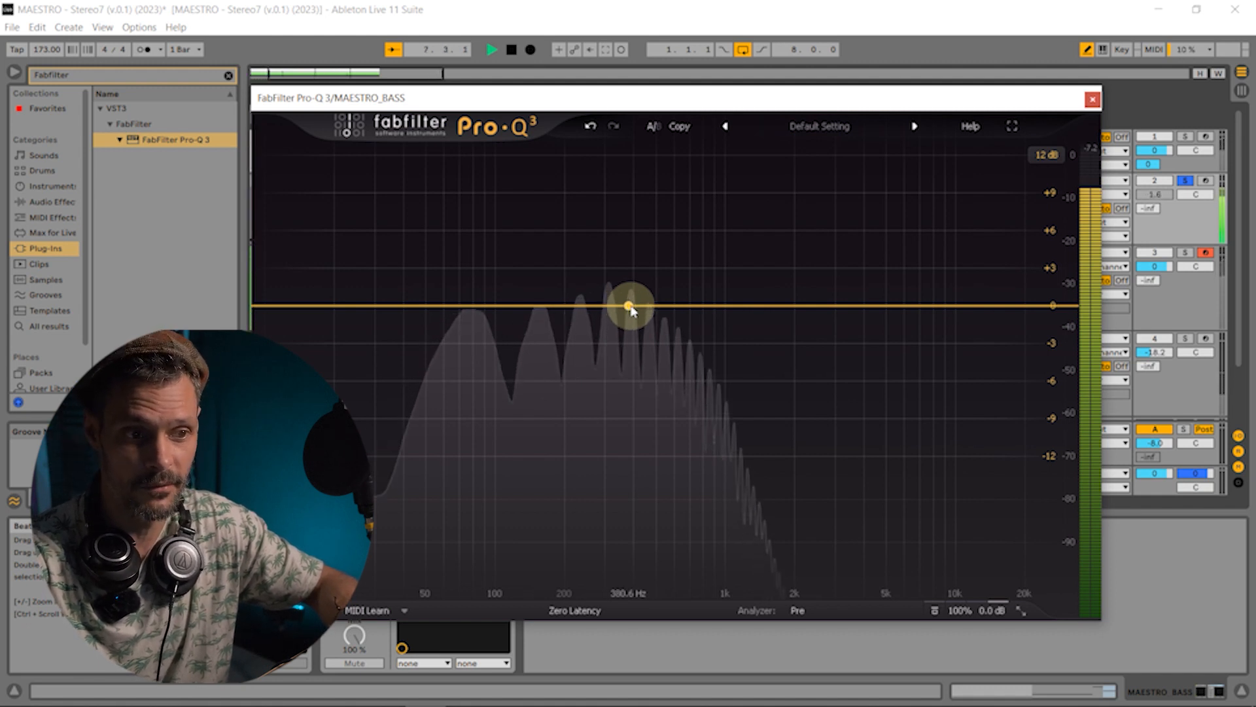
- Add a bell band on the bass EQ curve and set its frequency to 400 Hz
{"action": "left_click_drag", "start_coordinate": [631, 309], "coordinate": [638, 309]}
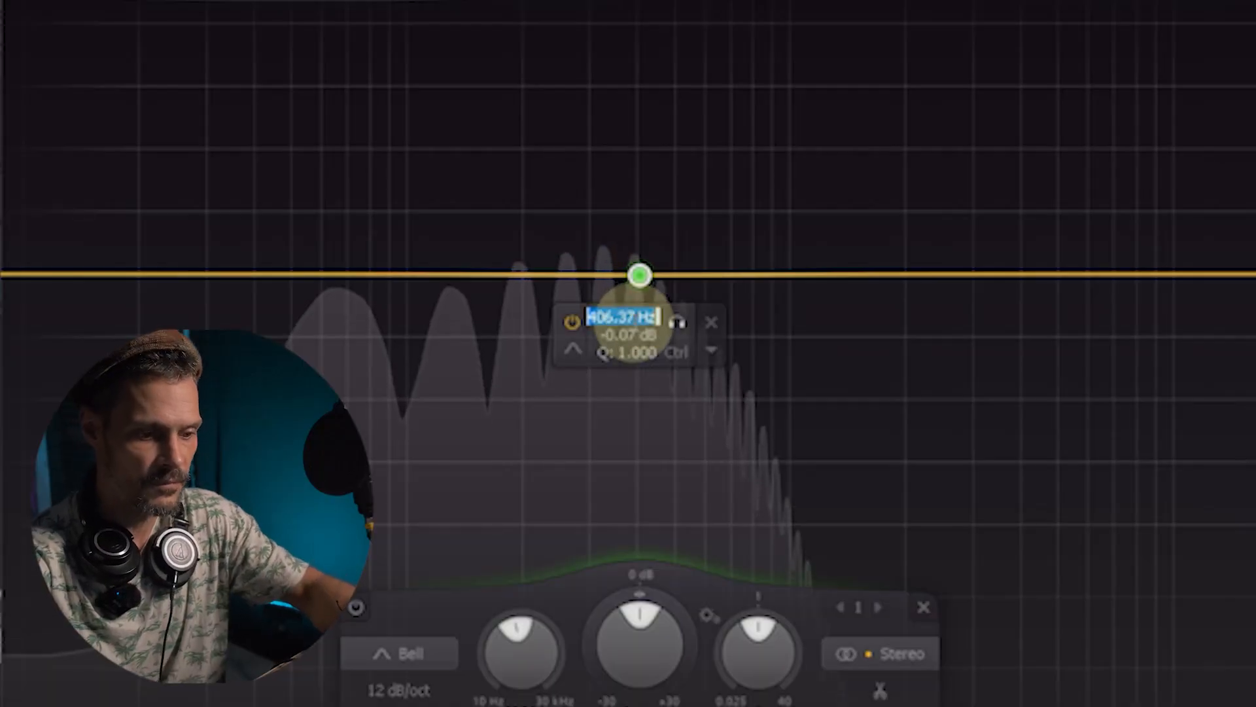
{"action": "type", "text": "4000"}
{"action": "key", "text": "BackSpace"}
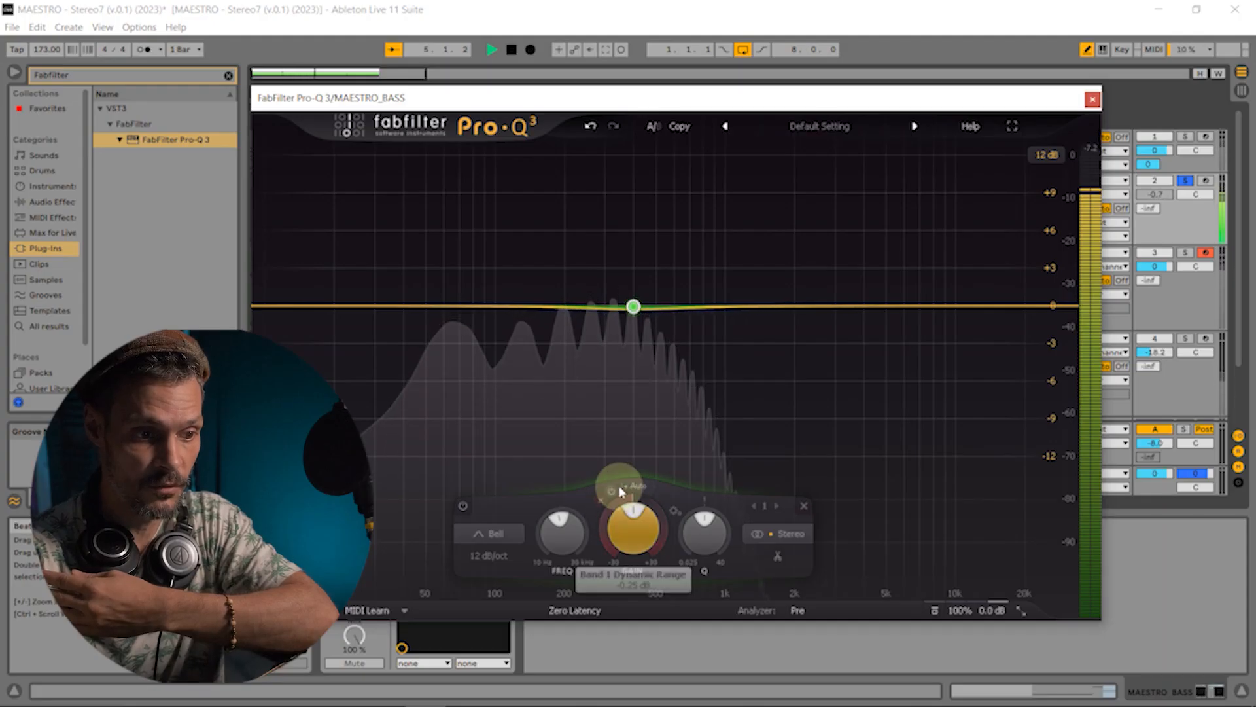
- Try a static gain cut of about 24 dB on the 400 Hz band and return its gain to near 0 dB
{"action": "left_click_drag", "start_coordinate": [623, 523], "coordinate": [625, 537]}
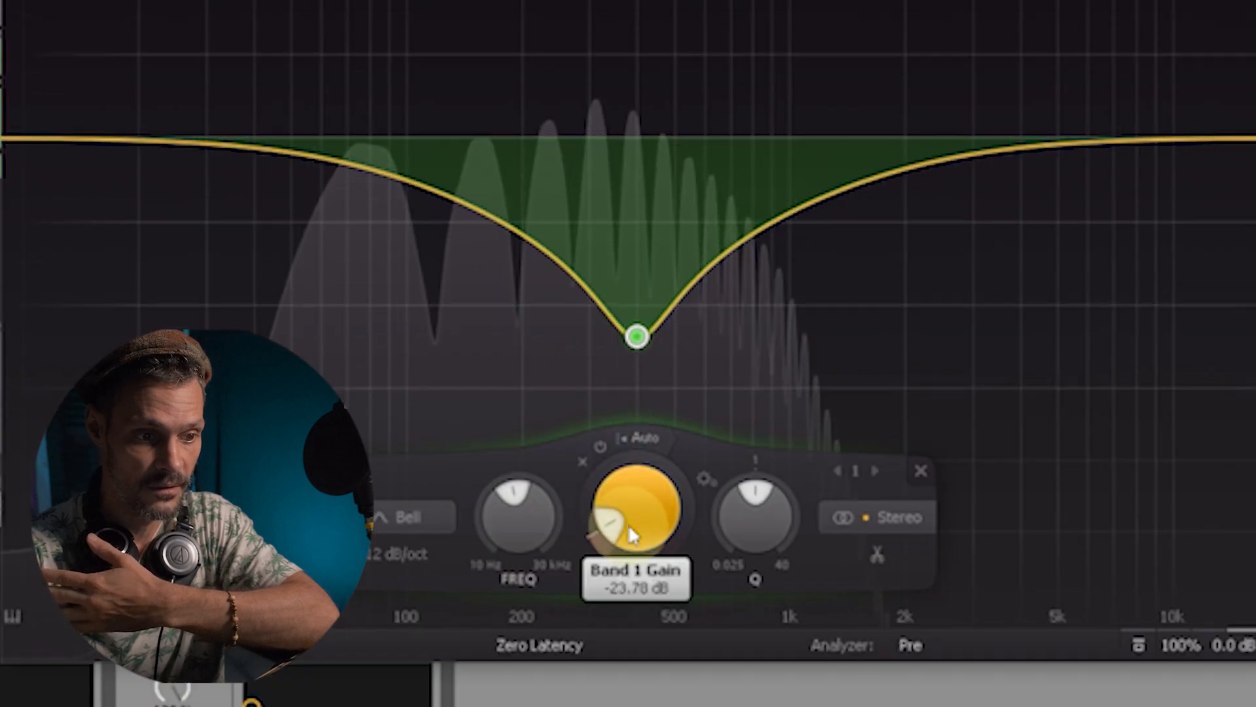
{"action": "mouse_move", "coordinate": [621, 527]}
{"action": "left_mouse_down"}
{"action": "mouse_move", "coordinate": [634, 497]}
{"action": "mouse_move", "coordinate": [628, 536]}
{"action": "left_mouse_up"}
{"action": "mouse_move", "coordinate": [621, 458]}
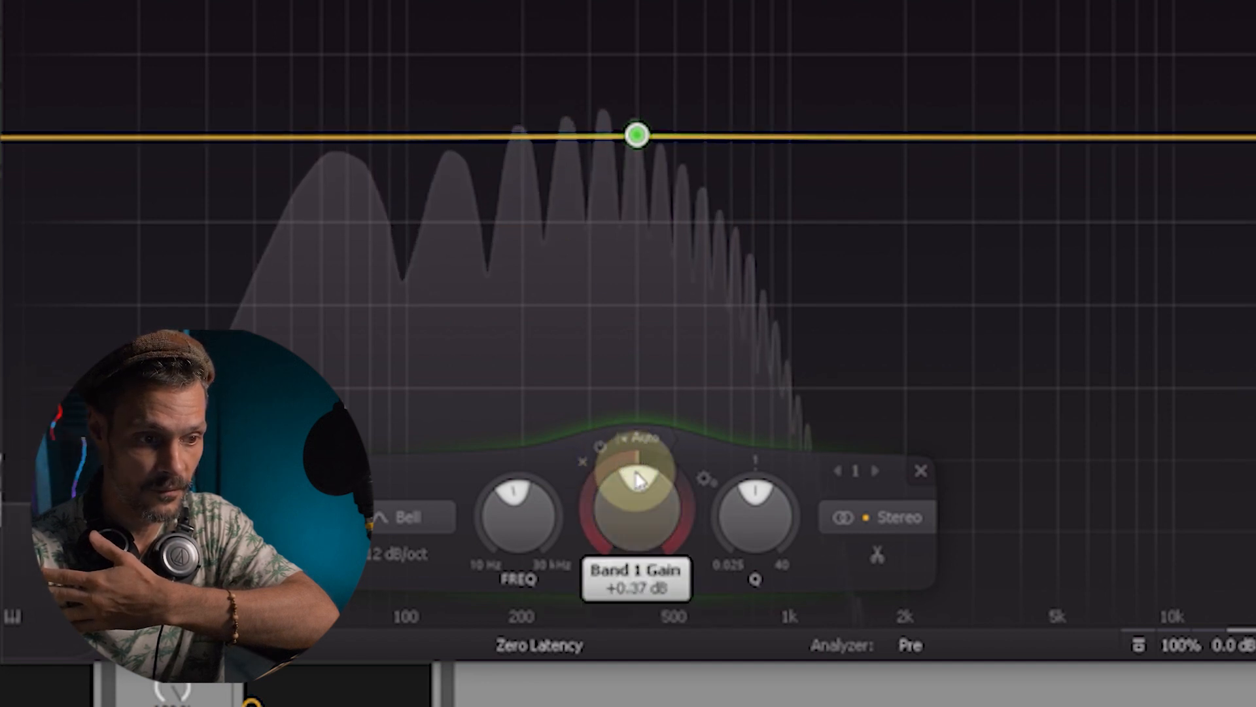
- Give the 400 Hz bell band a negative dynamic range of about -13 dB
{"action": "left_click_drag", "start_coordinate": [628, 466], "coordinate": [523, 692]}
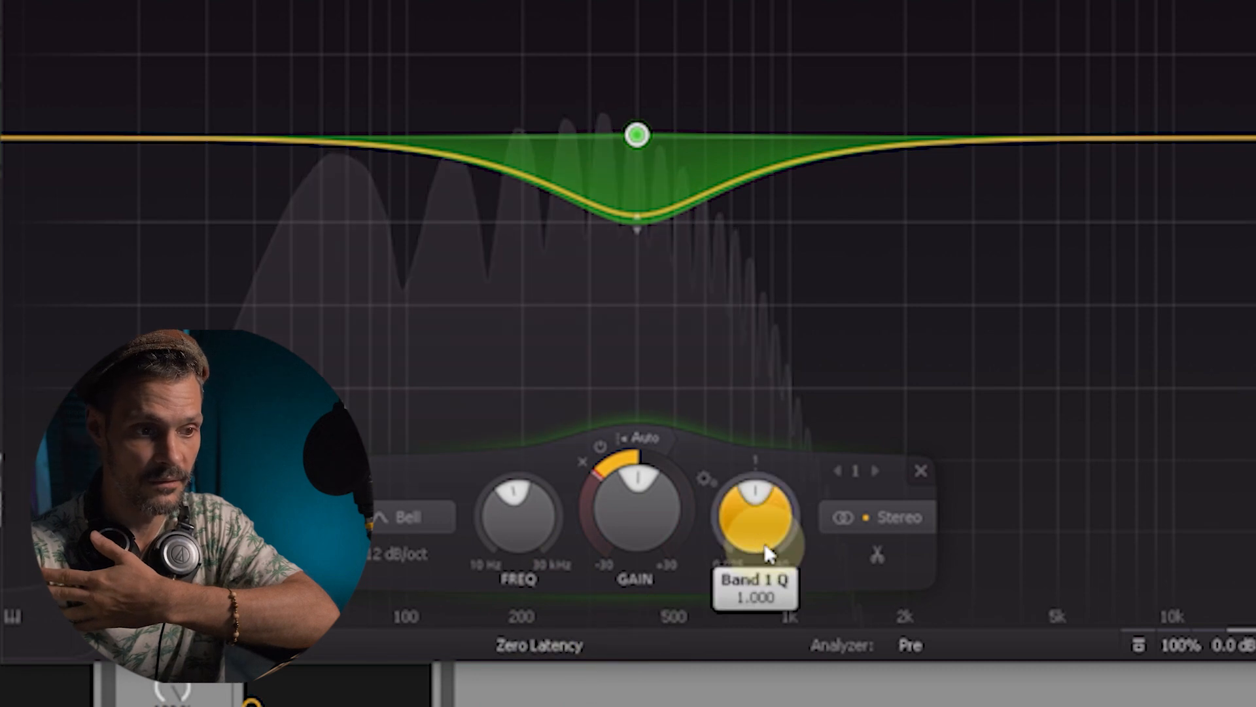
{"action": "left_click_drag", "start_coordinate": [600, 472], "coordinate": [580, 523]}
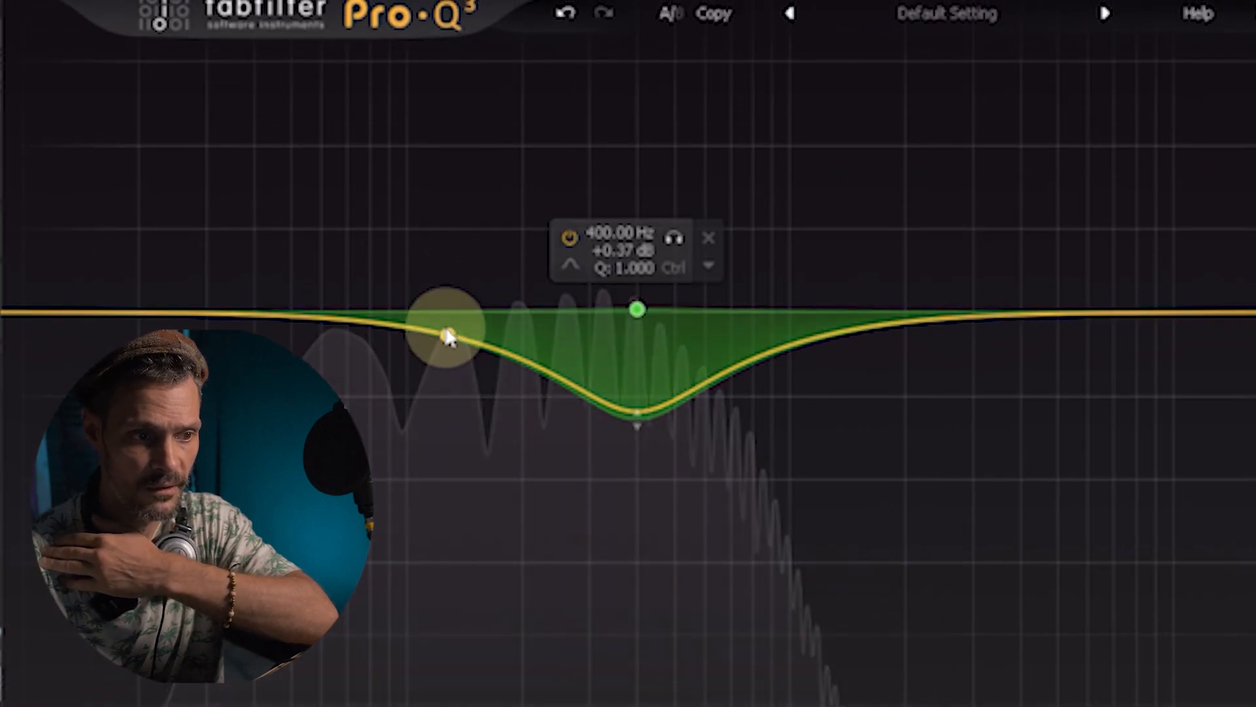
- Add a second bell band near 129 Hz with 0 dB gain and a dynamic range of about +17.6 dB
{"action": "left_click", "coordinate": [449, 314]}
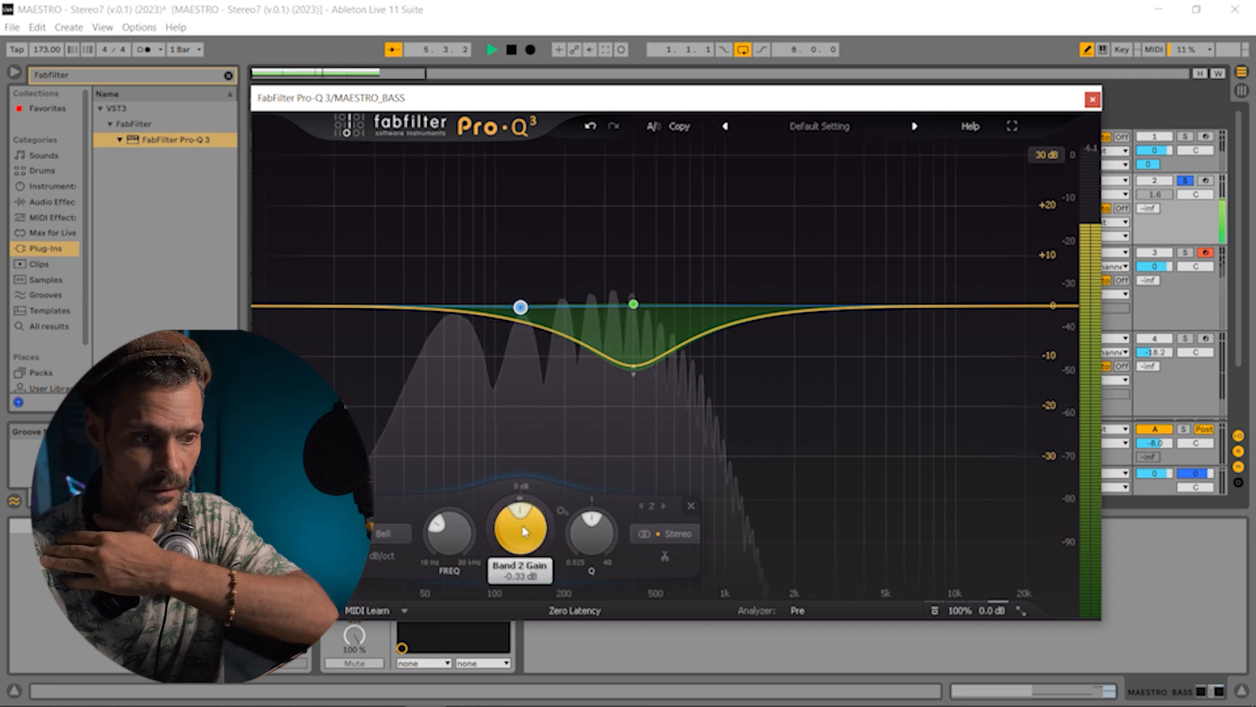
{"action": "double_click", "coordinate": [523, 529]}
{"action": "type", "text": "0"}
{"action": "key", "text": "Return"}
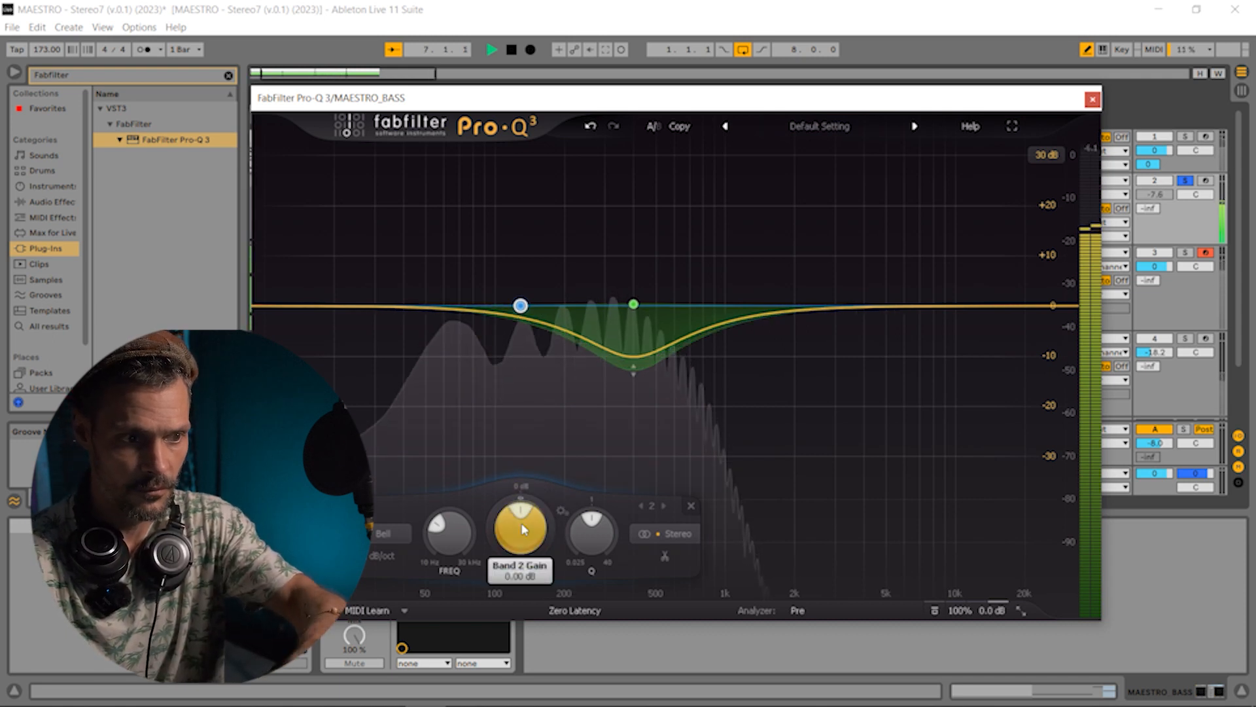
{"action": "left_click_drag", "start_coordinate": [528, 502], "coordinate": [582, 289]}
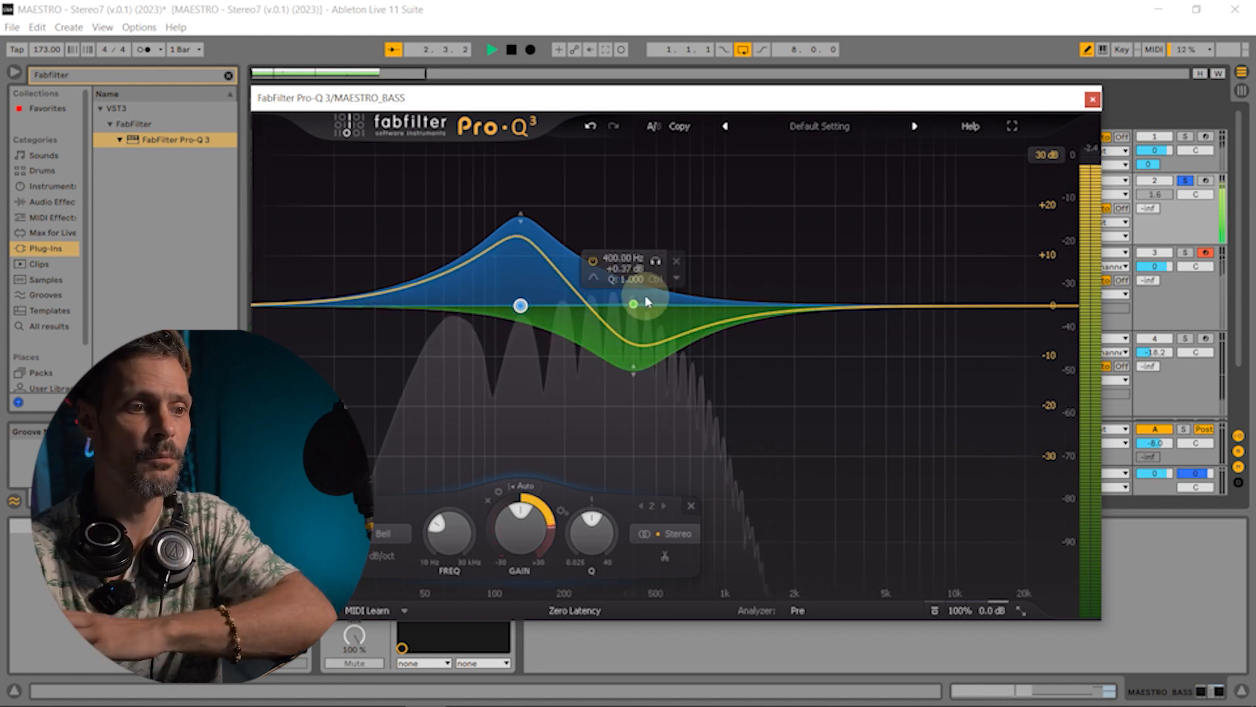
- Select both bands and adjust their Q together, trying narrow widths up to about 14.5 and settling at about 1.35
{"action": "left_click_drag", "start_coordinate": [793, 202], "coordinate": [367, 392]}
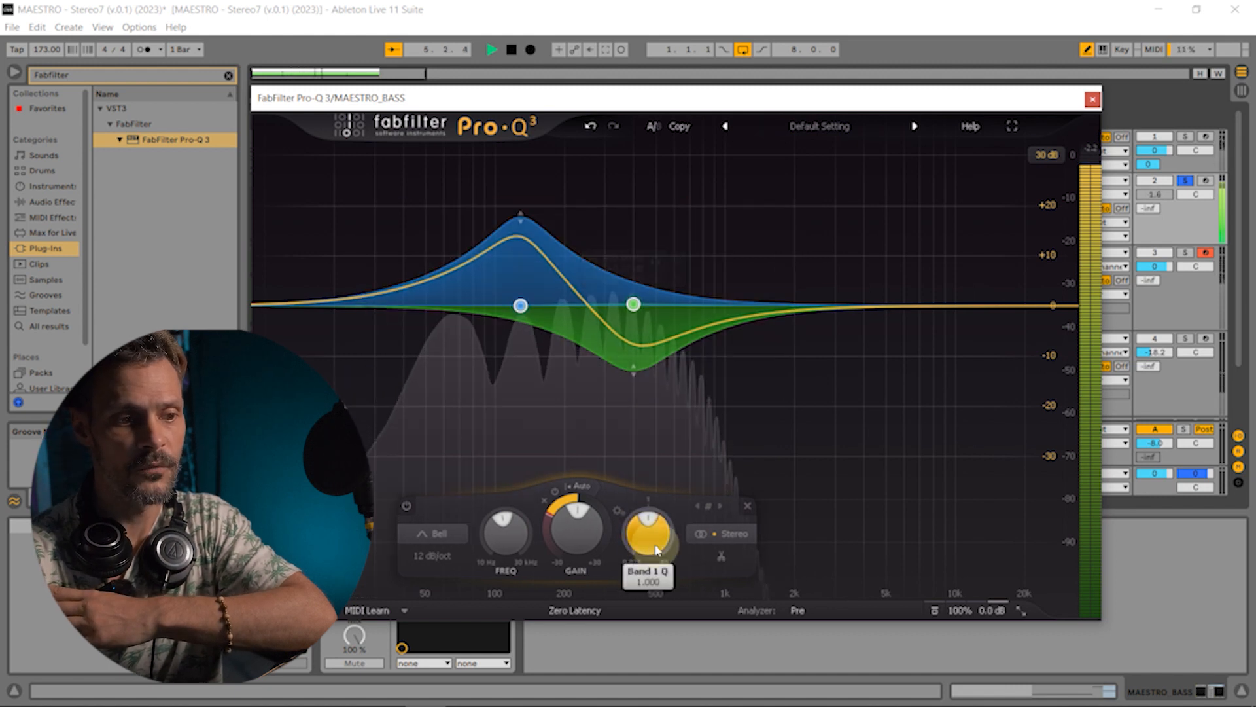
{"action": "left_click_drag", "start_coordinate": [654, 549], "coordinate": [680, 443]}
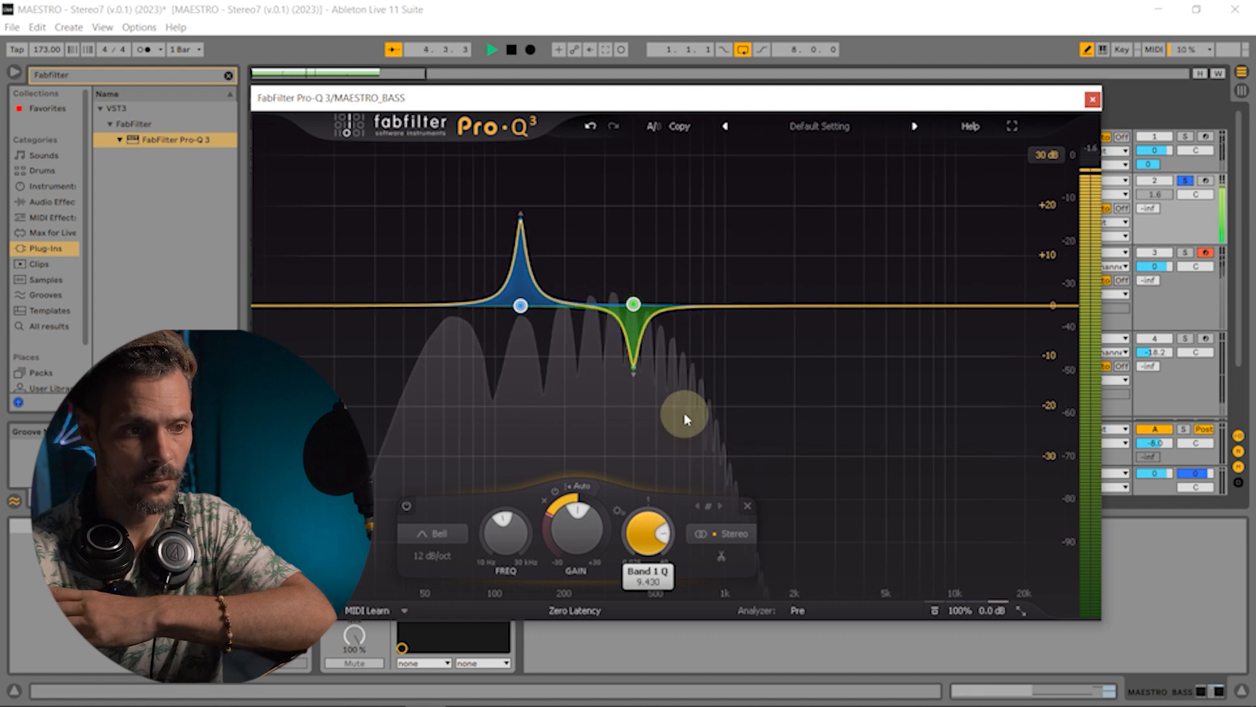
{"action": "left_click_drag", "start_coordinate": [689, 394], "coordinate": [689, 393]}
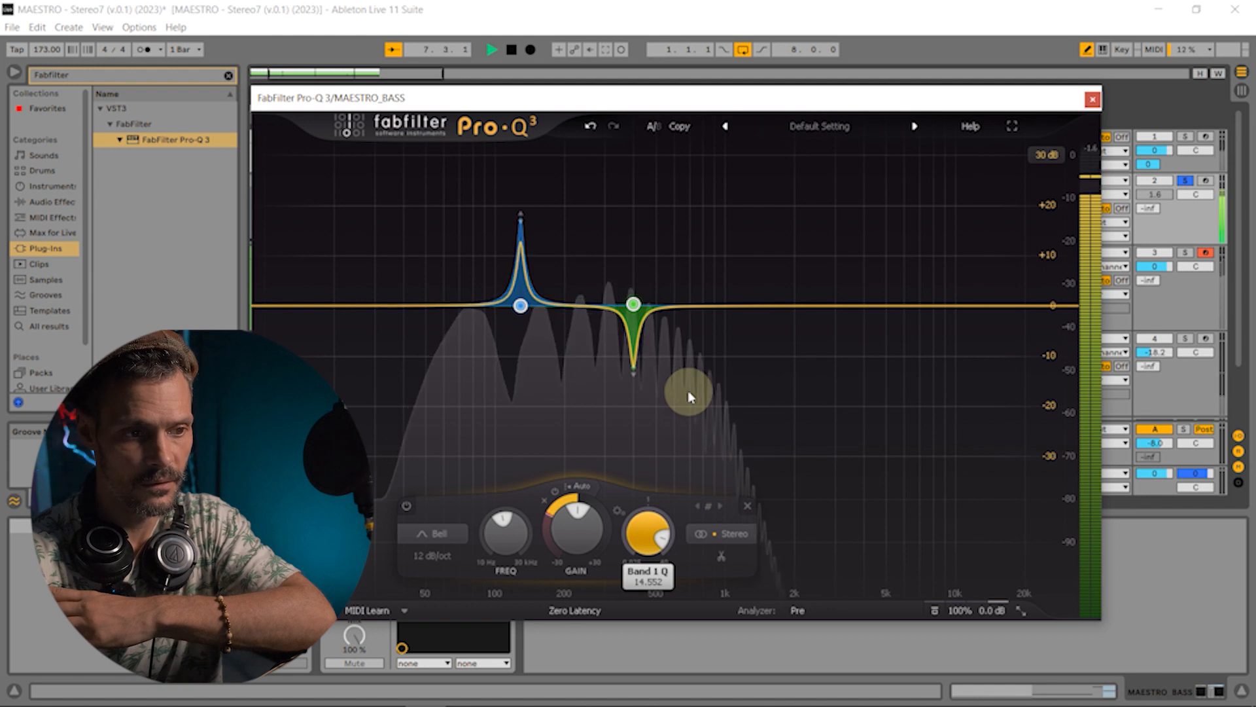
{"action": "left_click_drag", "start_coordinate": [683, 402], "coordinate": [680, 520]}
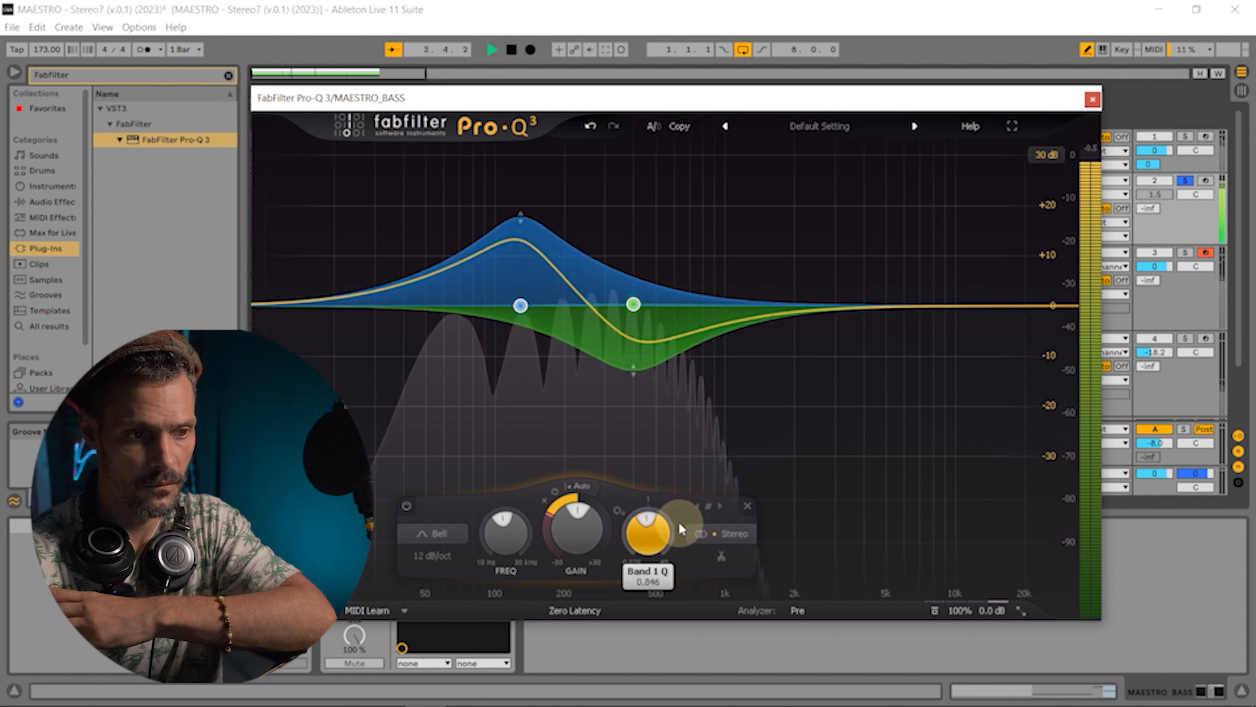
{"action": "left_click_drag", "start_coordinate": [674, 557], "coordinate": [671, 522]}
- Set the display range to 6 dB and reduce the 400 Hz band's dynamic range to about -8 dB
{"action": "left_click", "coordinate": [1044, 156]}
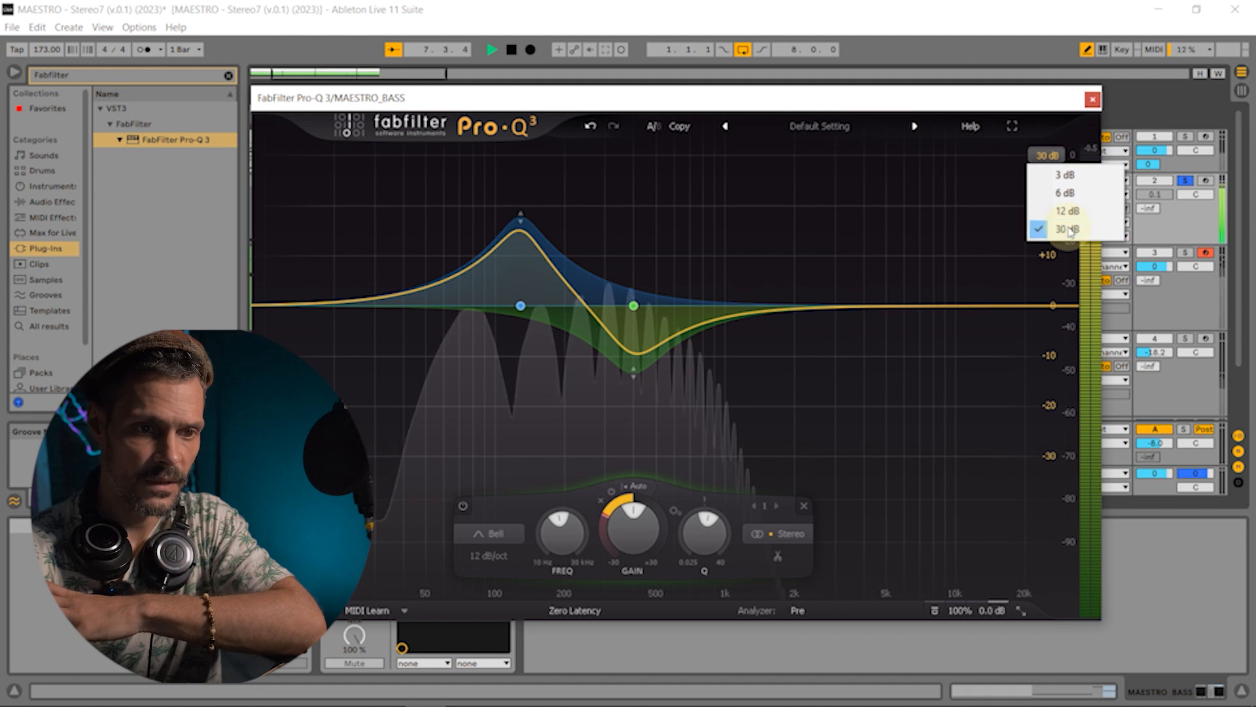
{"action": "left_click", "coordinate": [1068, 229]}
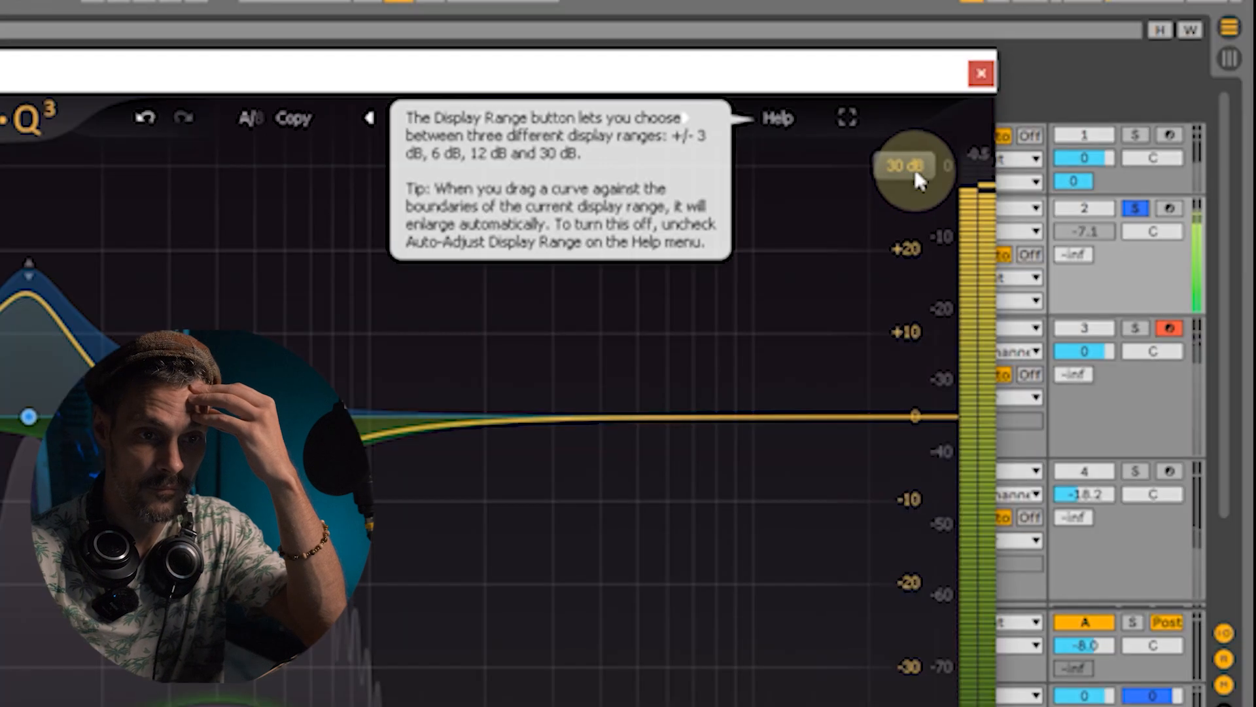
{"action": "left_click", "coordinate": [1048, 157]}
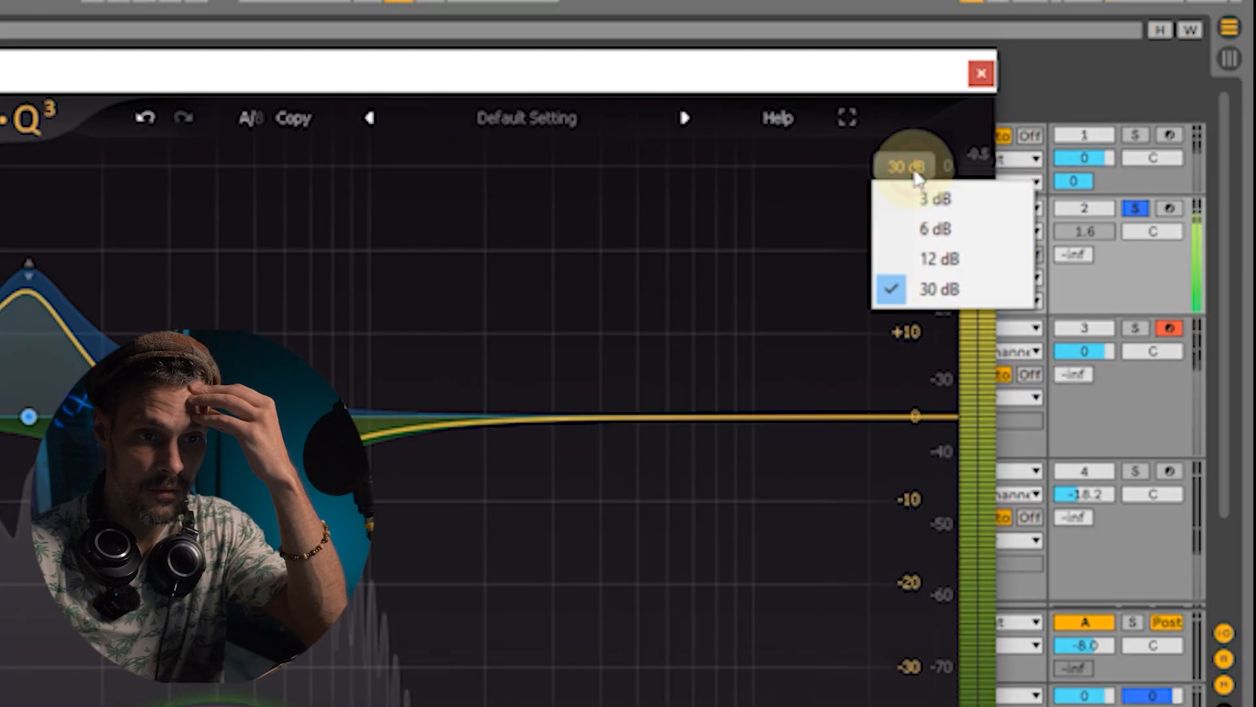
{"action": "left_click", "coordinate": [940, 230]}
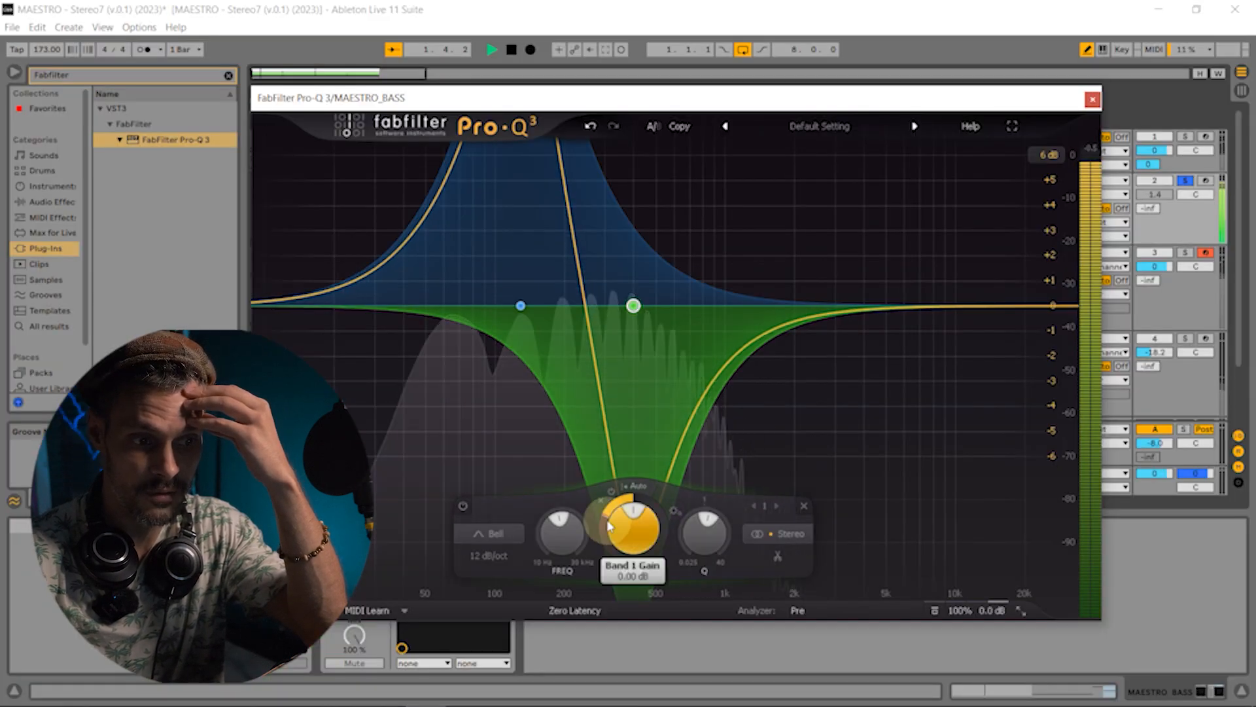
{"action": "left_click_drag", "start_coordinate": [609, 517], "coordinate": [610, 513]}
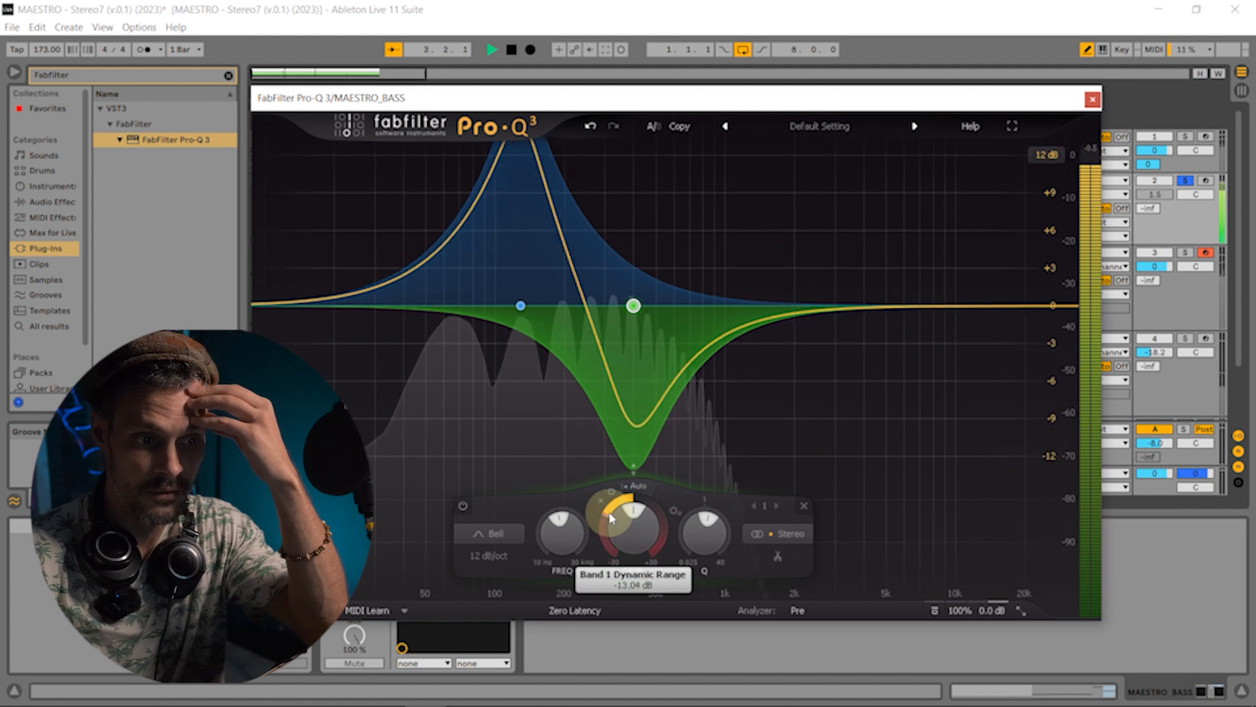
{"action": "left_click_drag", "start_coordinate": [626, 486], "coordinate": [644, 438]}
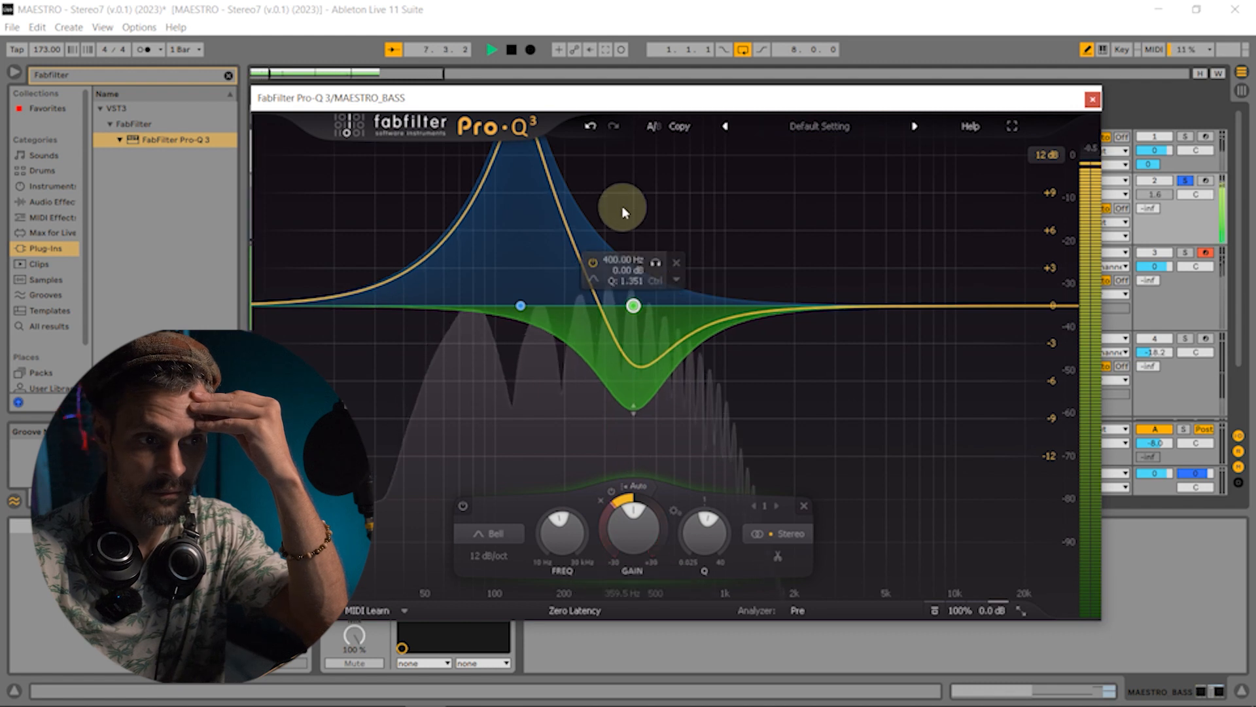
- Set the display range to 30 dB and reduce the 129 Hz band's dynamic range to about +12 dB
{"action": "left_click", "coordinate": [1046, 156]}
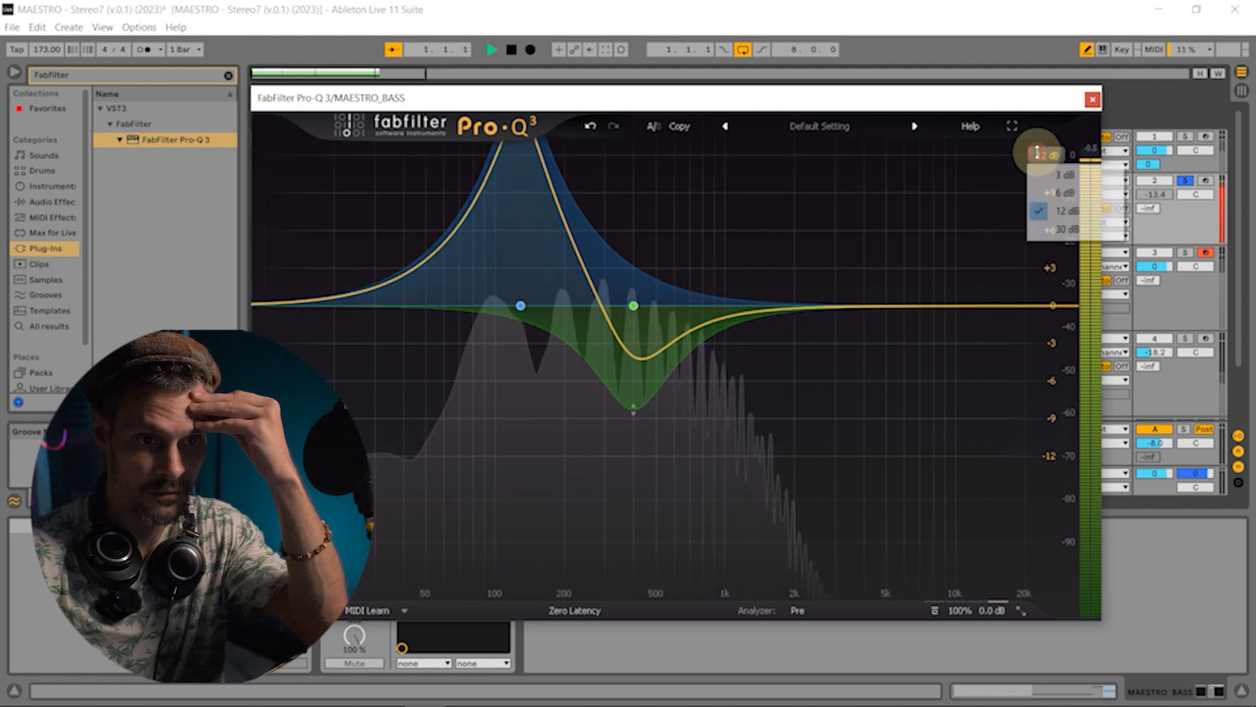
{"action": "left_click", "coordinate": [1065, 228]}
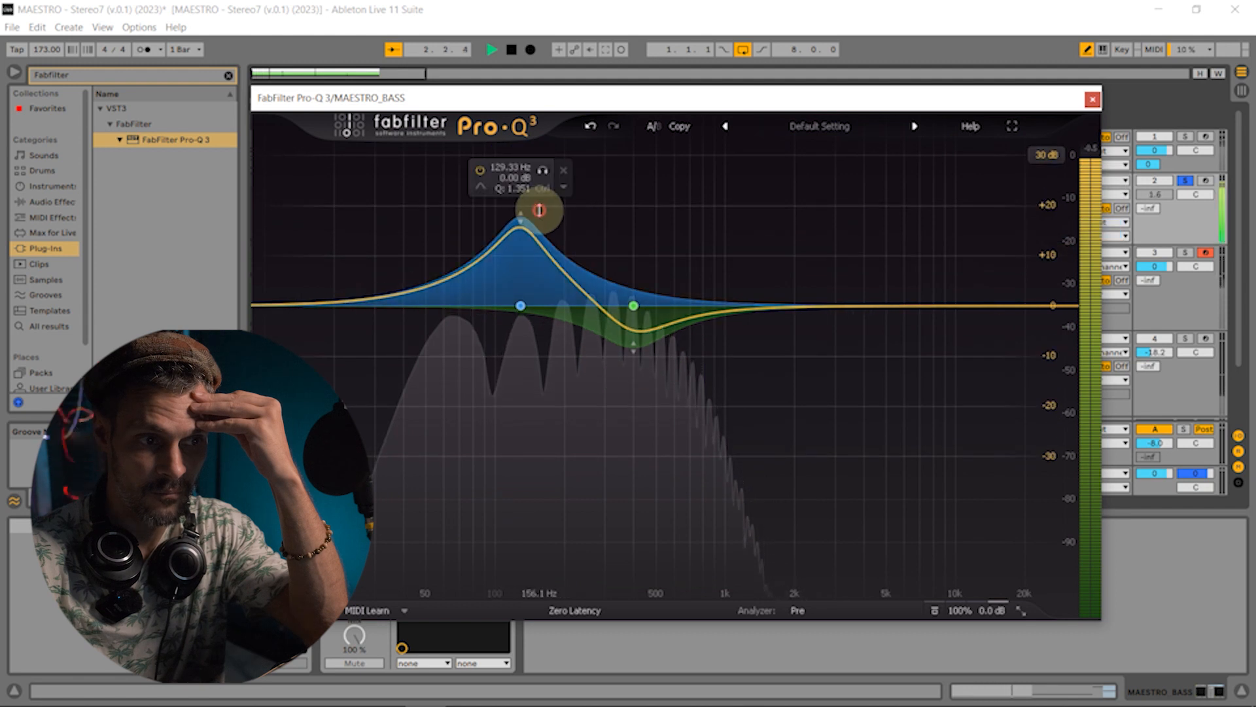
{"action": "left_click", "coordinate": [523, 218]}
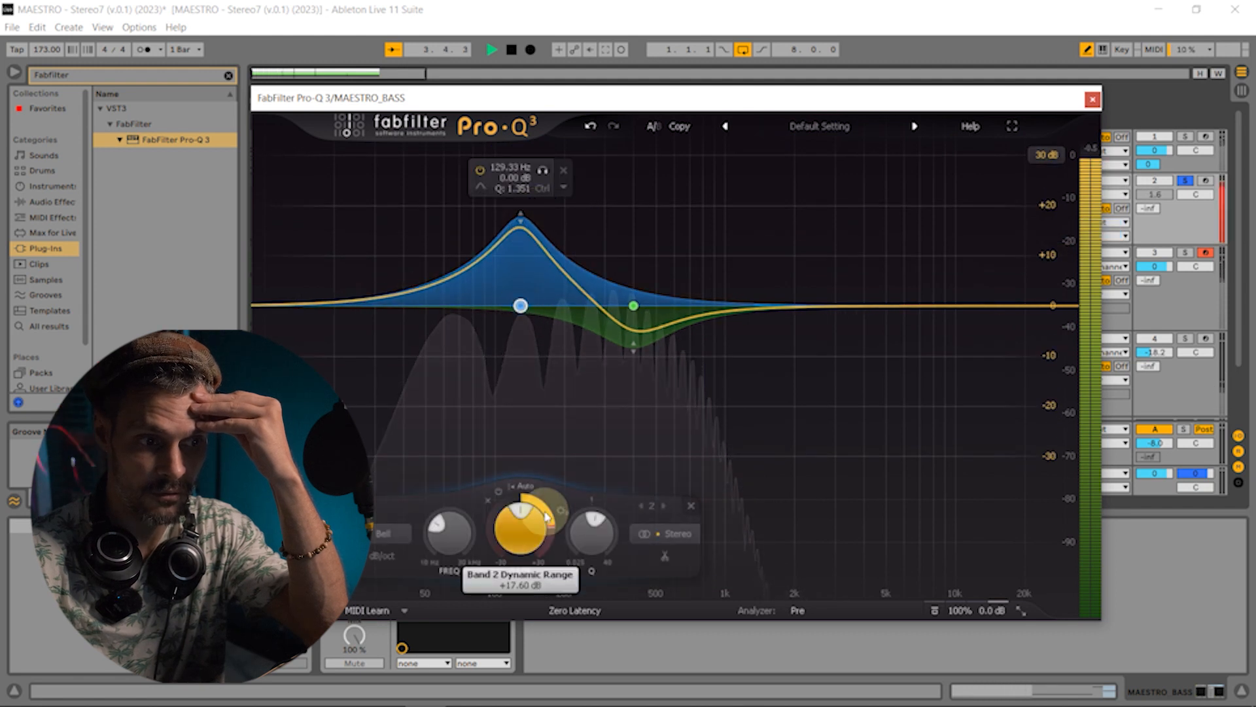
{"action": "left_click_drag", "start_coordinate": [550, 528], "coordinate": [557, 538]}
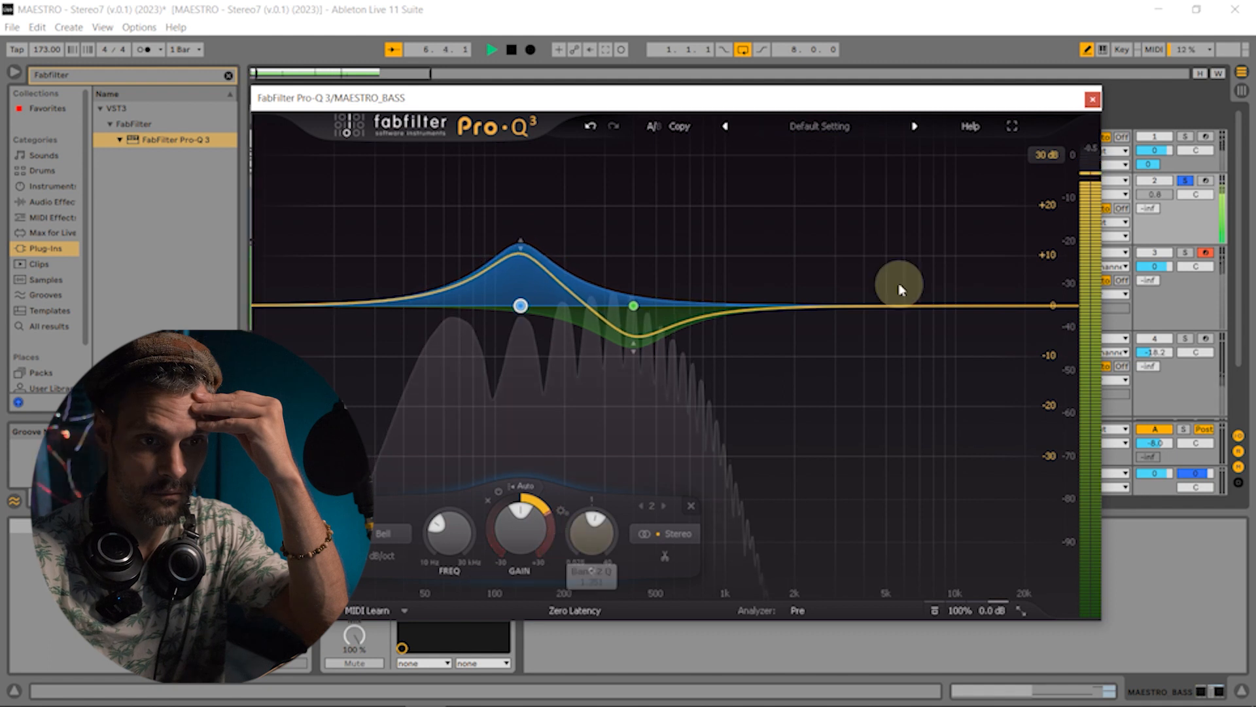
- Repeatedly set the display range to 6 dB while adjusting the 129 Hz band's dynamic range, ending at +7.50 dB
{"action": "left_click", "coordinate": [1052, 155]}
{"action": "left_click", "coordinate": [1063, 197]}
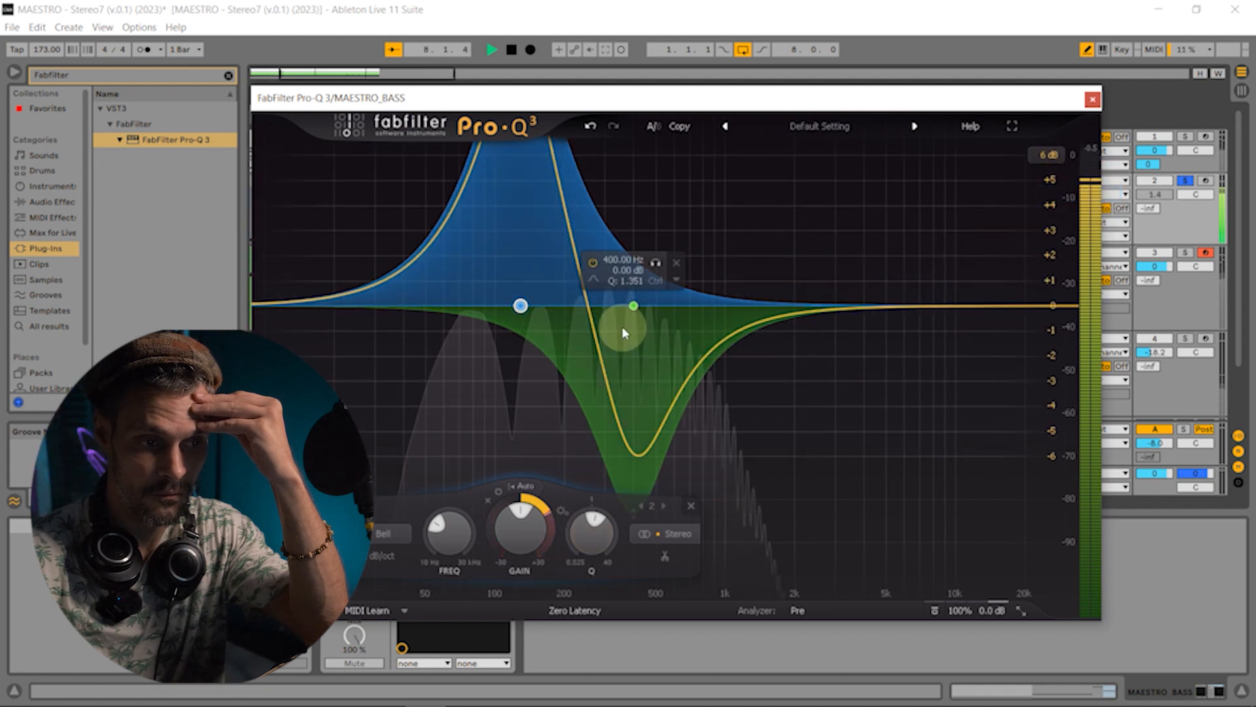
{"action": "left_click_drag", "start_coordinate": [543, 501], "coordinate": [547, 531]}
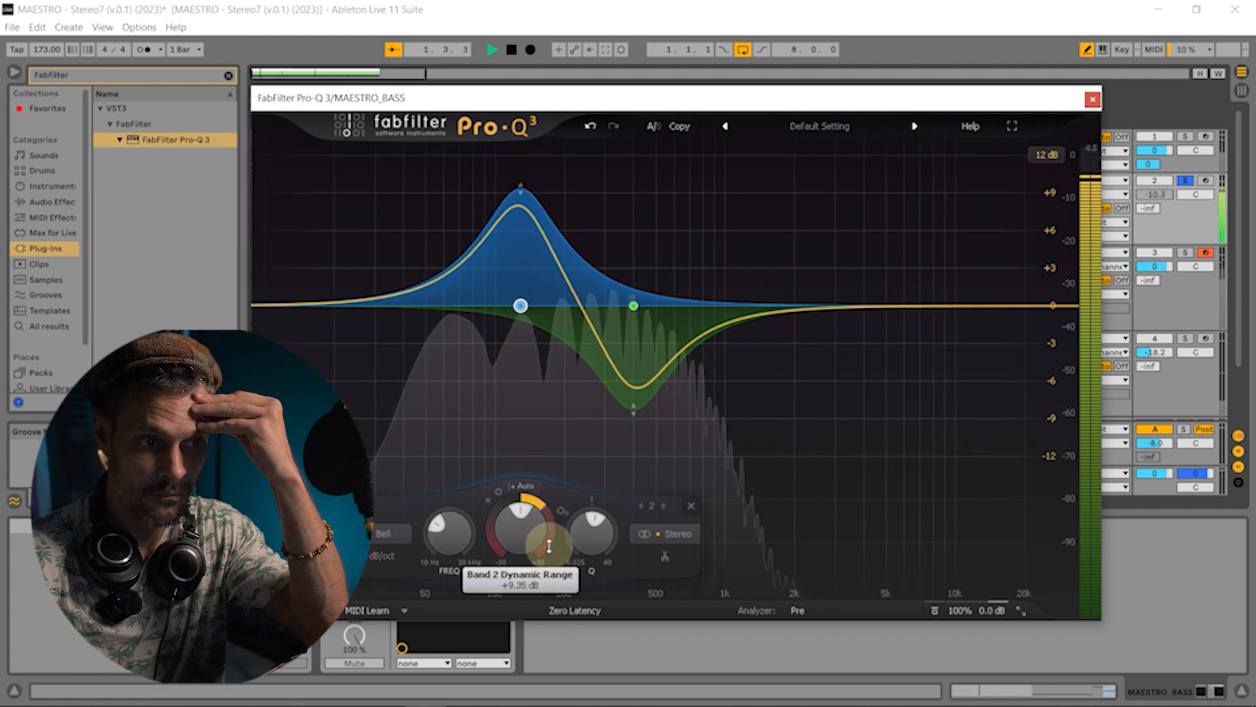
{"action": "left_click", "coordinate": [1052, 155]}
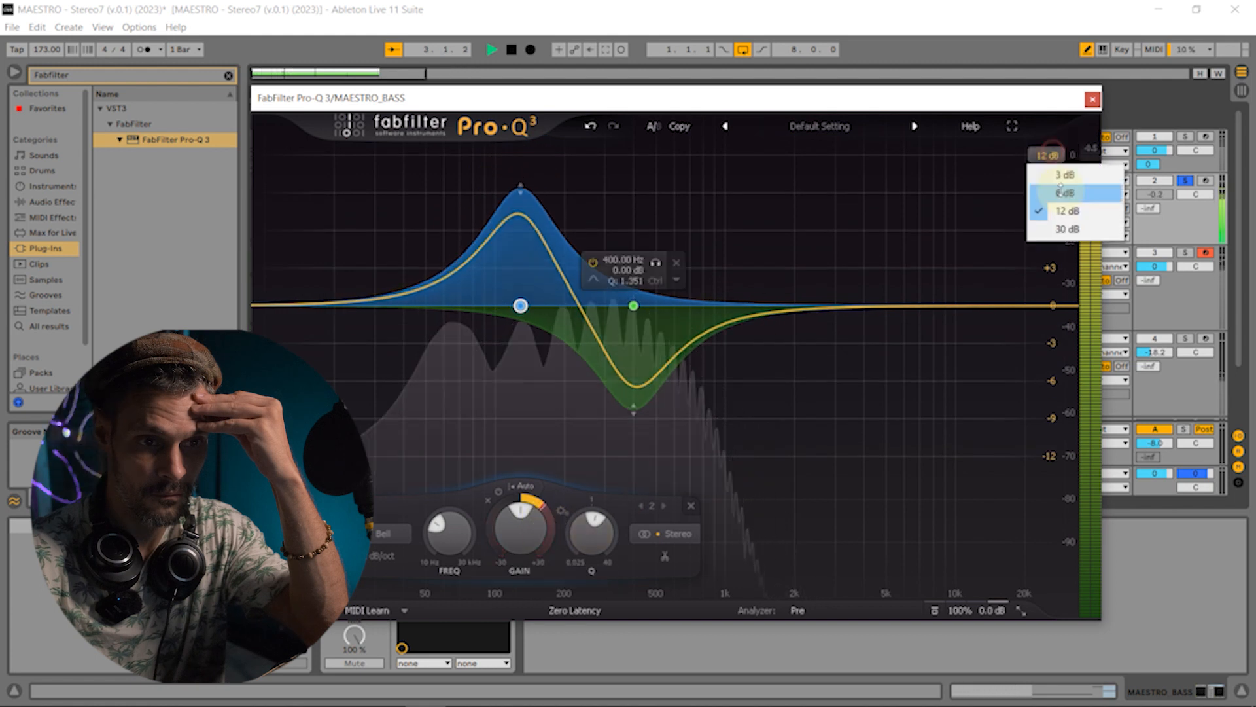
{"action": "left_click", "coordinate": [1063, 195]}
{"action": "left_click_drag", "start_coordinate": [528, 520], "coordinate": [553, 513]}
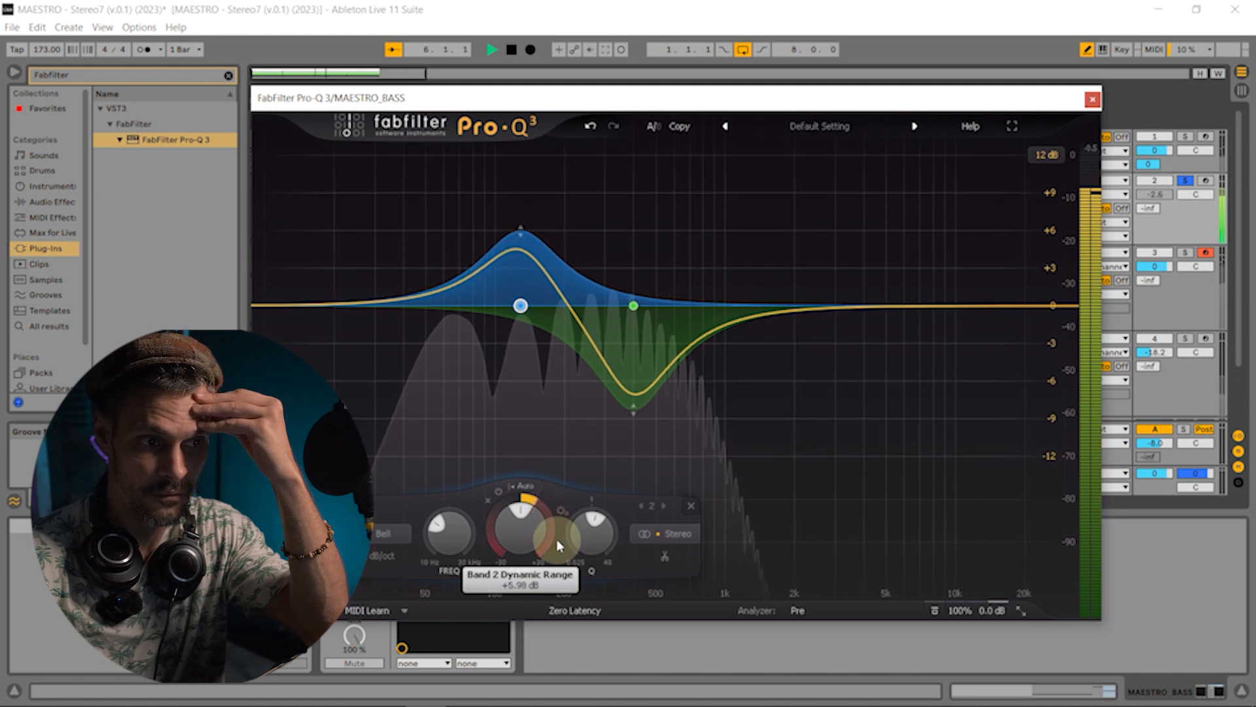
{"action": "left_click", "coordinate": [1048, 155]}
{"action": "left_click", "coordinate": [1060, 188]}
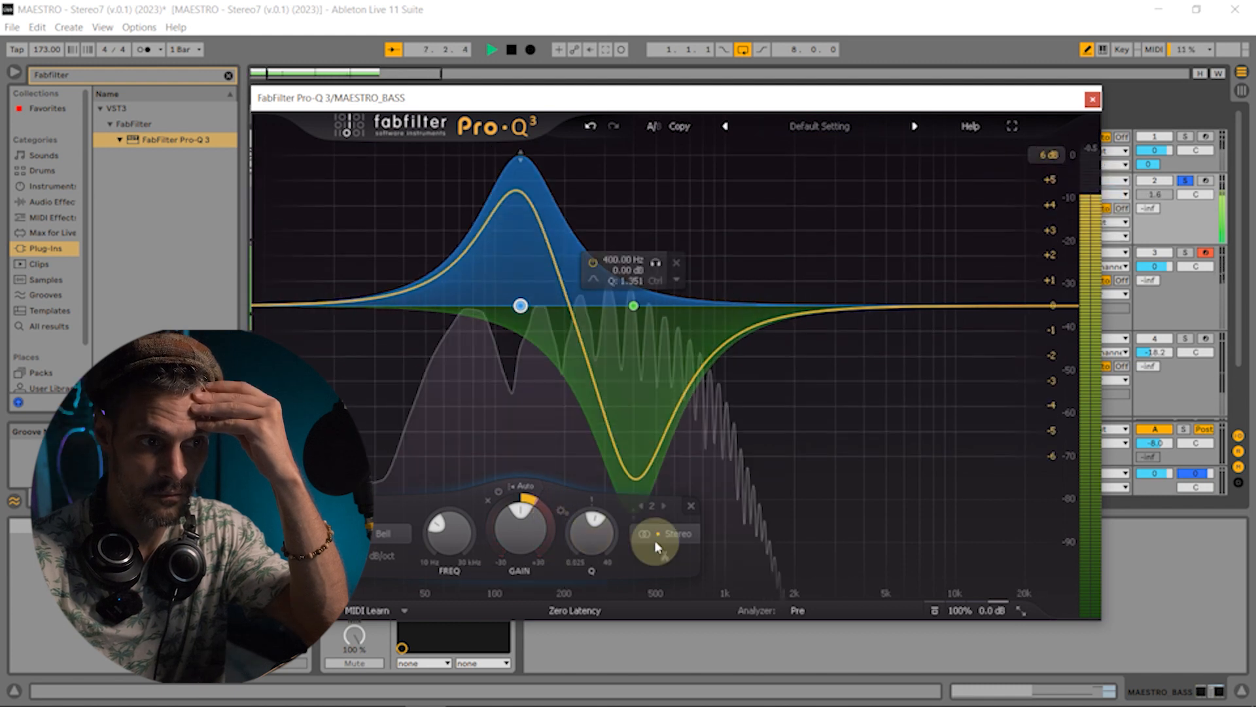
{"action": "mouse_move", "coordinate": [552, 517]}
{"action": "left_click_drag", "start_coordinate": [549, 510], "coordinate": [551, 487]}
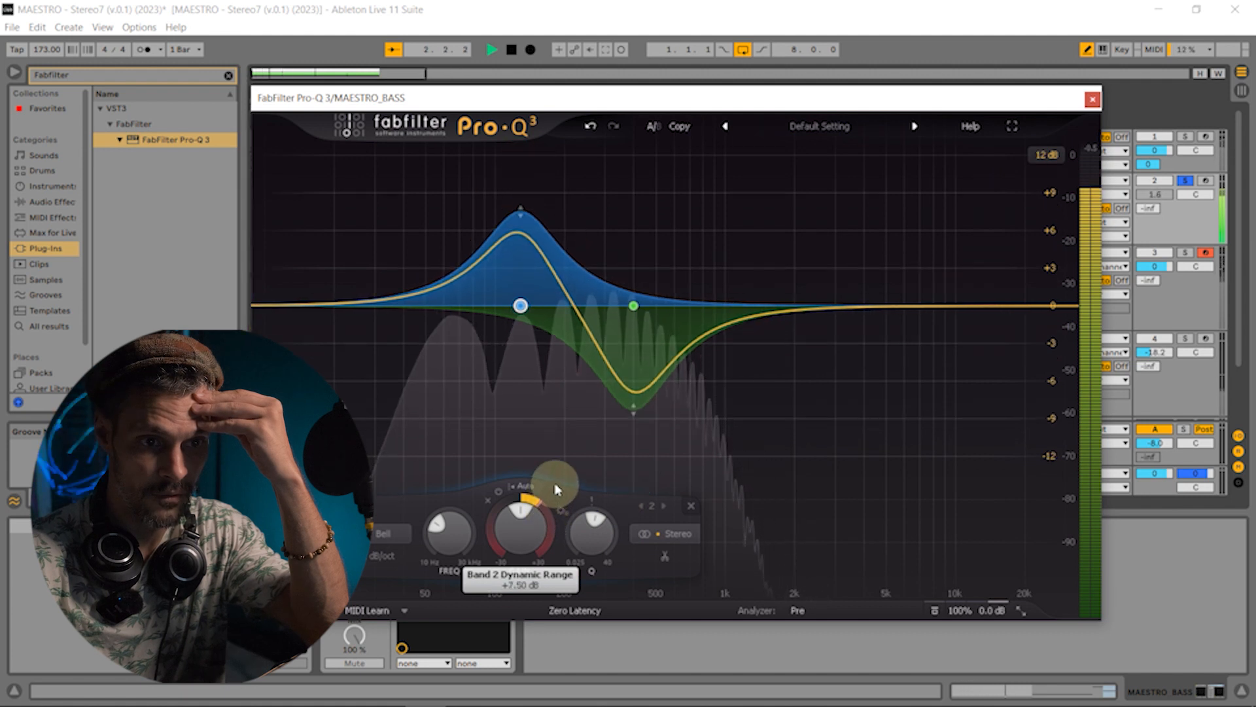
- Examine the equalizer's output level control and its analyzer settings
{"action": "left_click", "coordinate": [643, 329]}
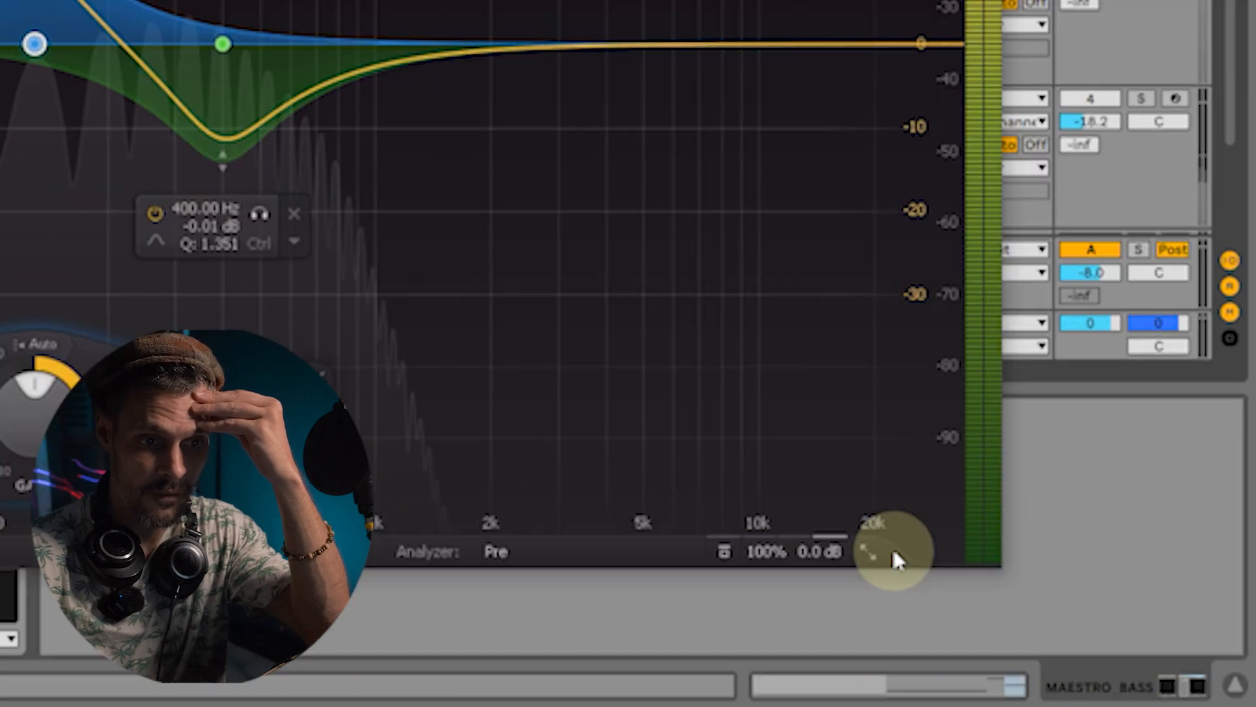
{"action": "mouse_move", "coordinate": [818, 551]}
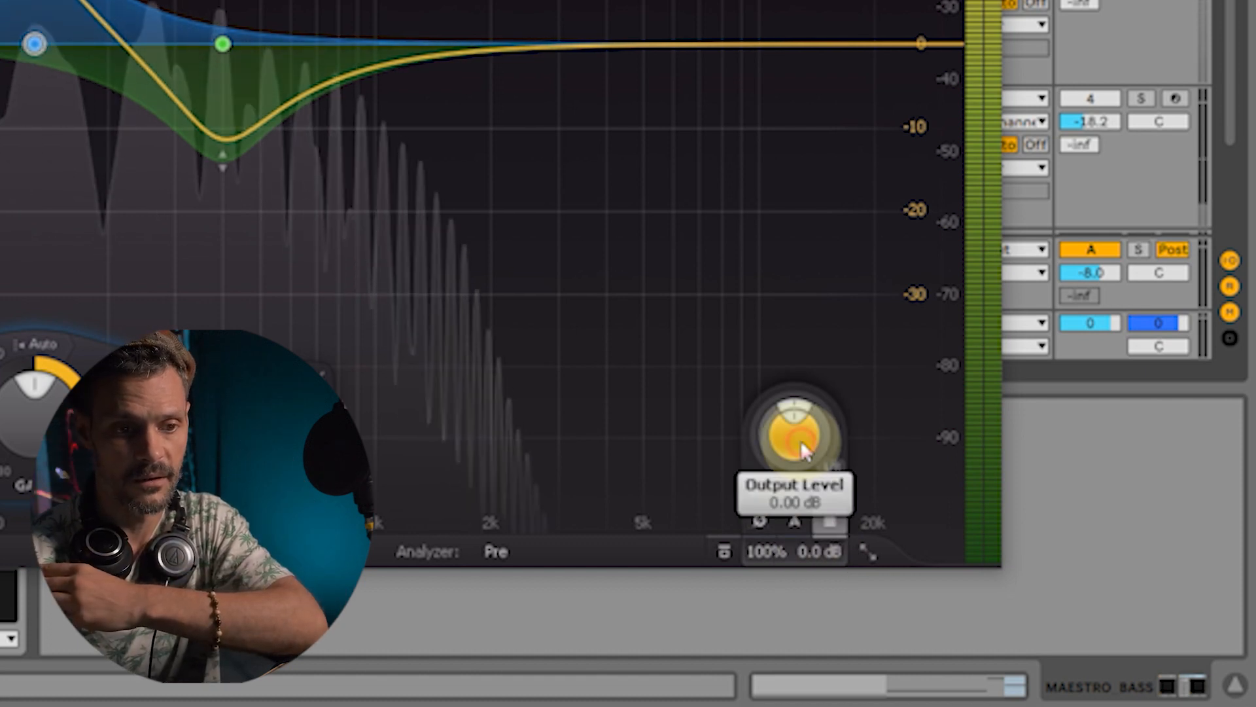
{"action": "left_click_drag", "start_coordinate": [802, 442], "coordinate": [854, 307]}
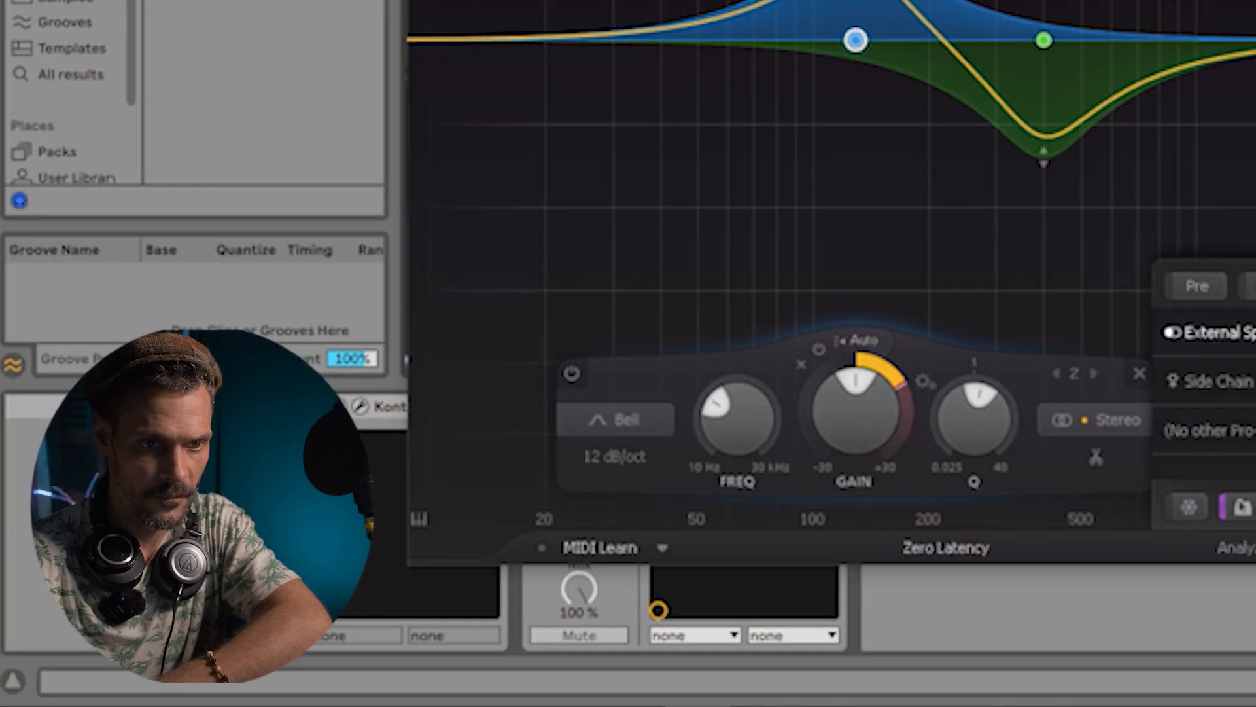
- Close the equalizer window and switch the Pro-Q 3 device off and on twice to compare the bass sound
{"action": "left_click", "coordinate": [1092, 99]}
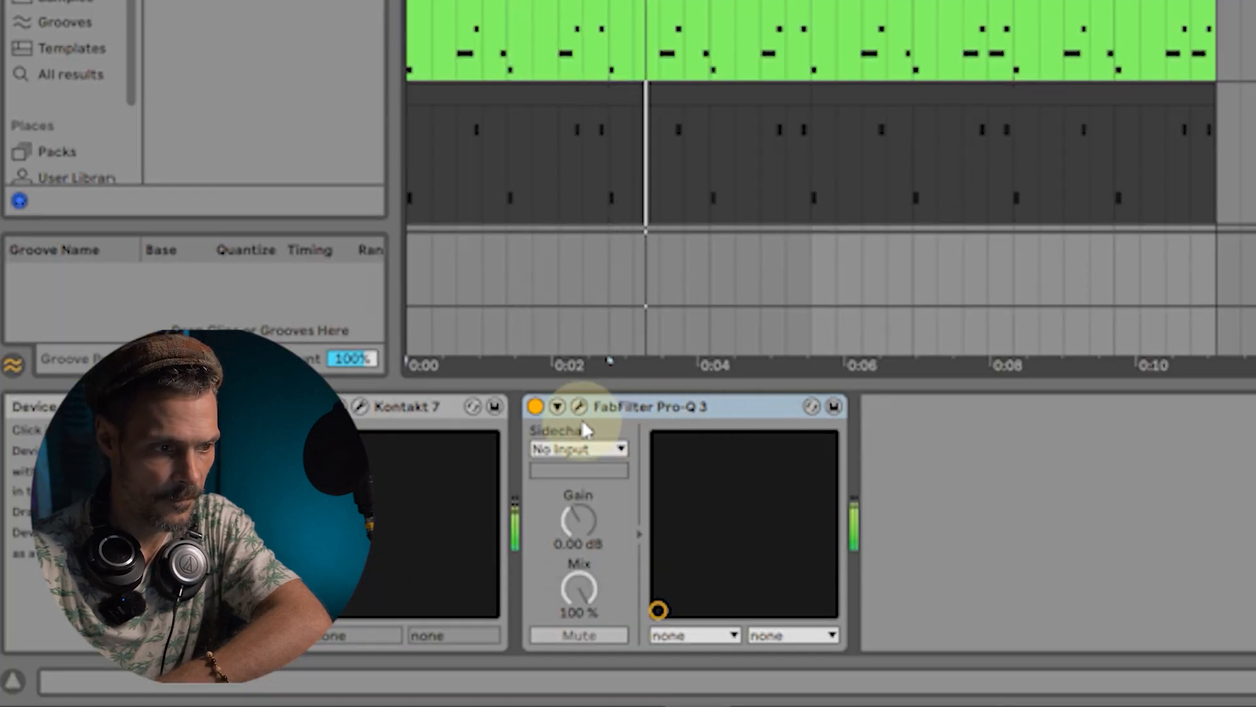
{"action": "left_click", "coordinate": [534, 408]}
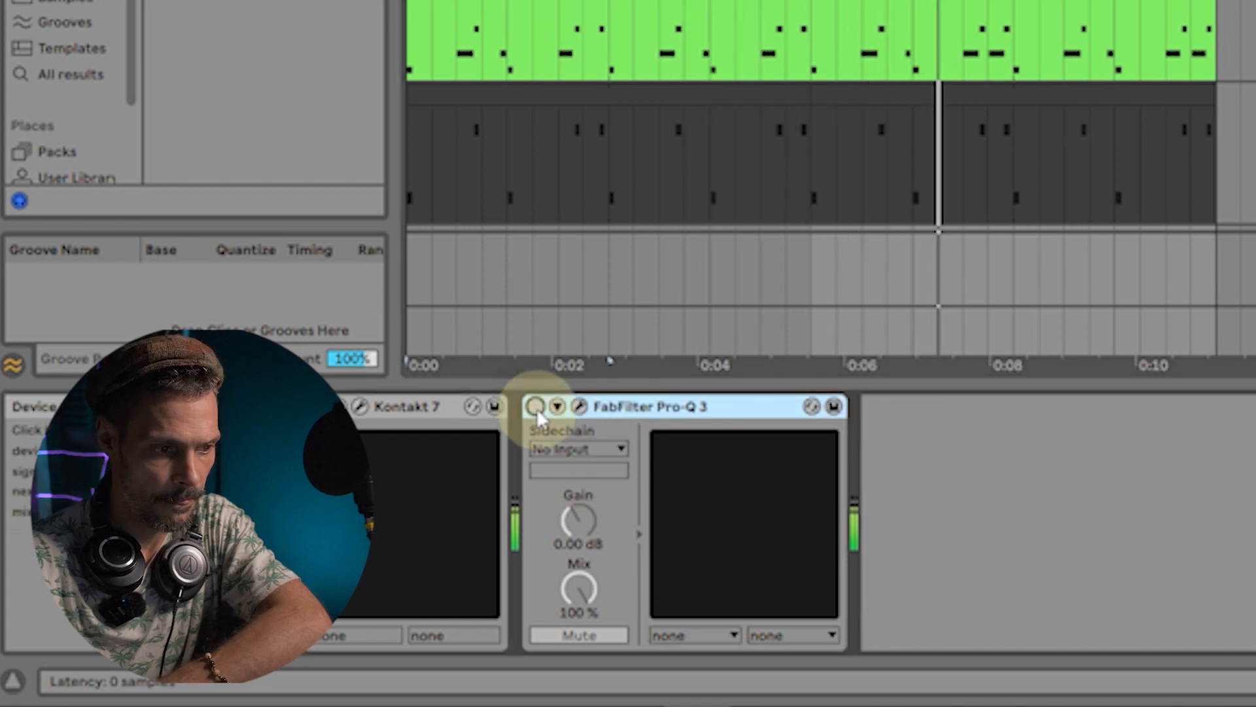
{"action": "left_click", "coordinate": [535, 407]}
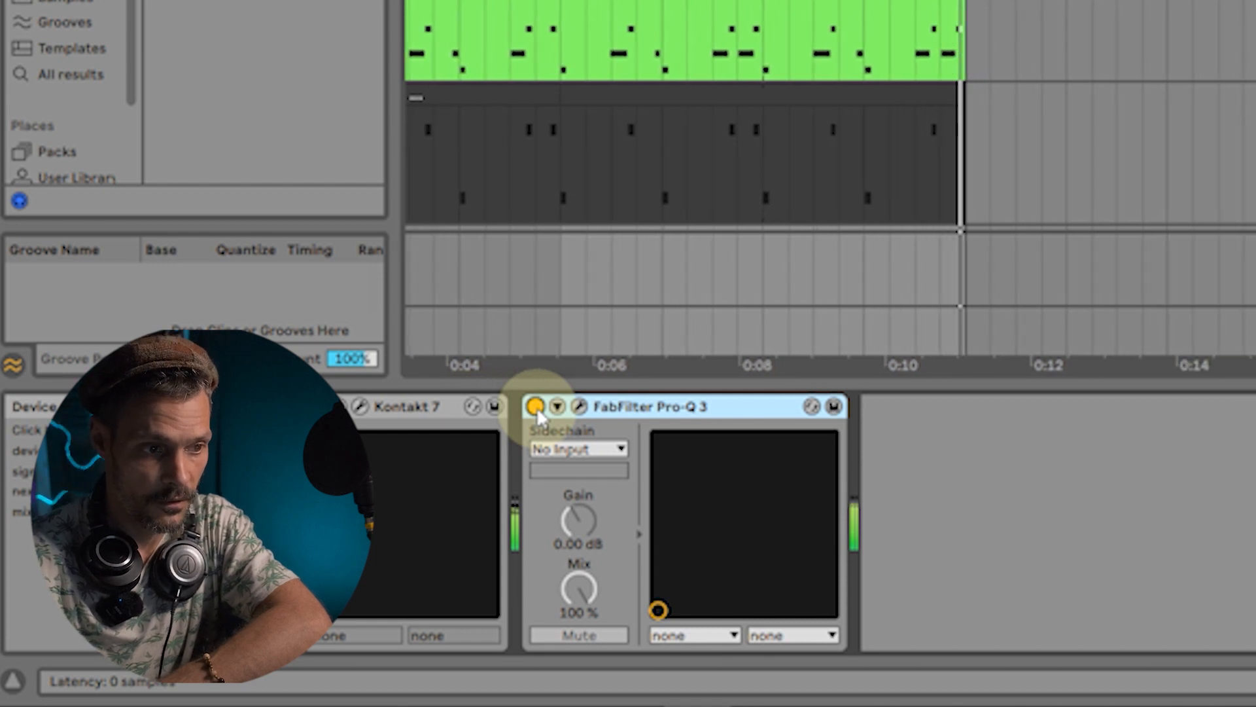
{"action": "left_click", "coordinate": [535, 407]}
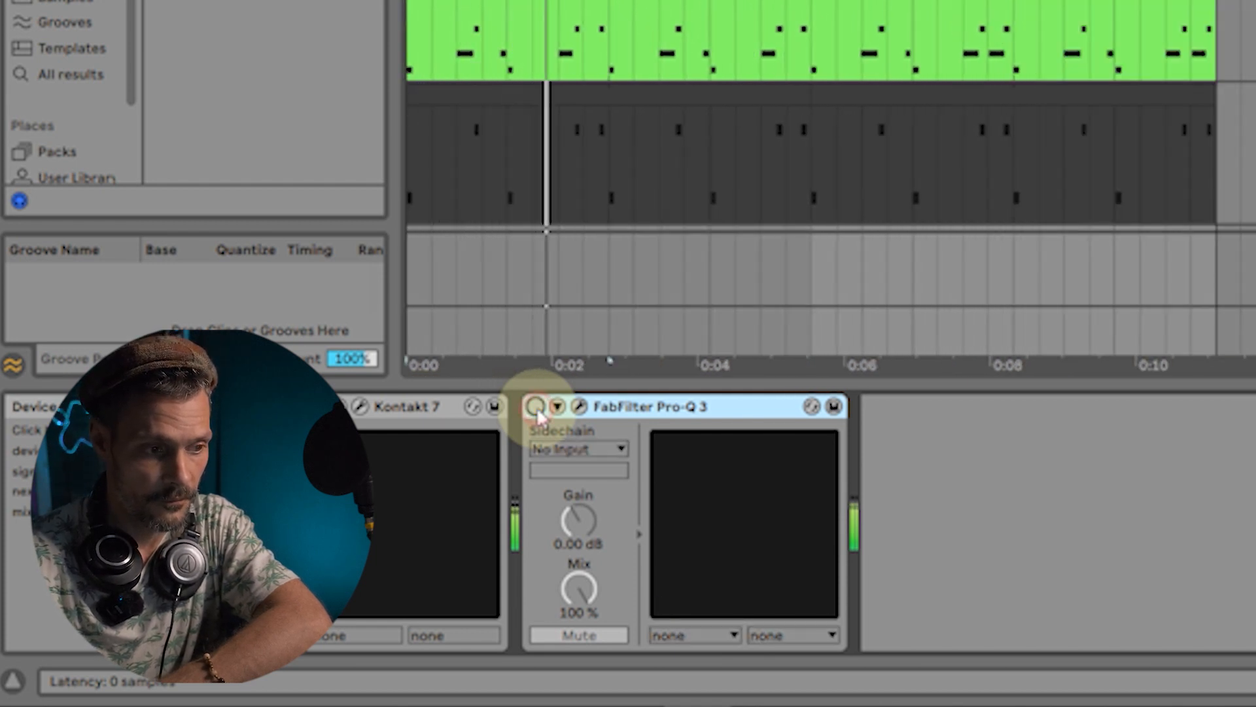
{"action": "left_click", "coordinate": [535, 407]}
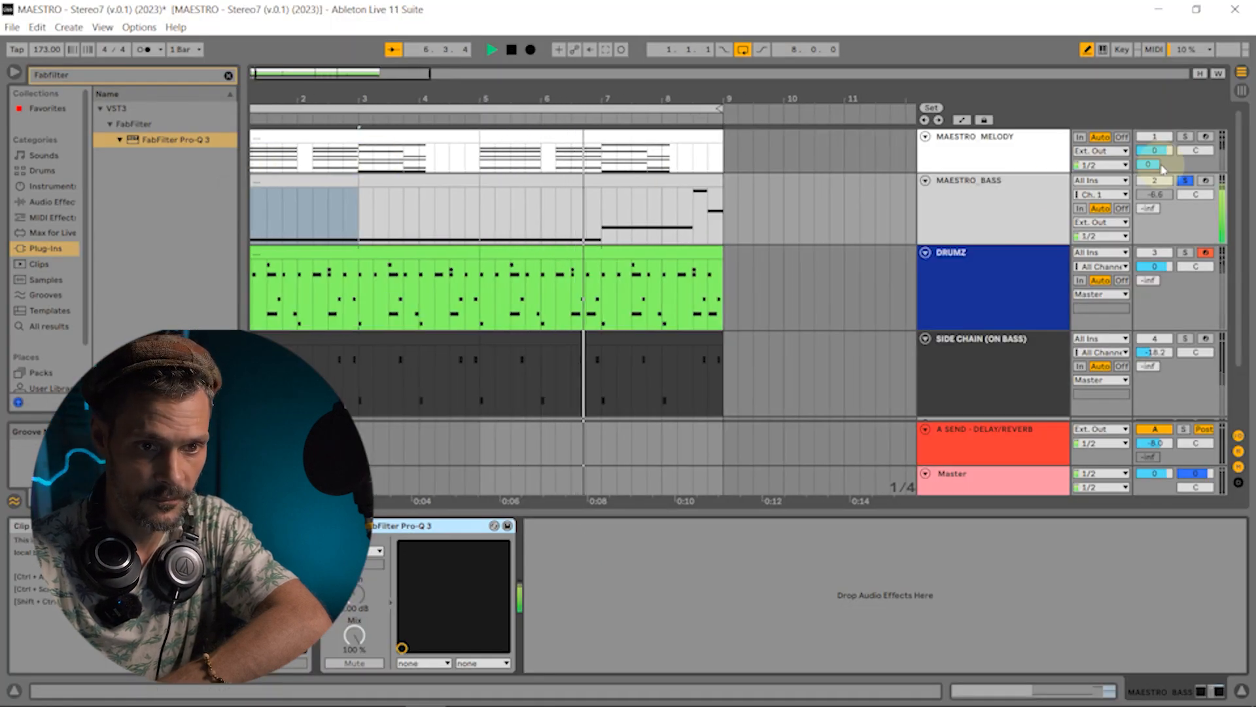
- Unsolo the MAESTRO_BASS track and select the DRUMZ clip from bar 5 to bar 9
{"action": "left_click", "coordinate": [1185, 181]}
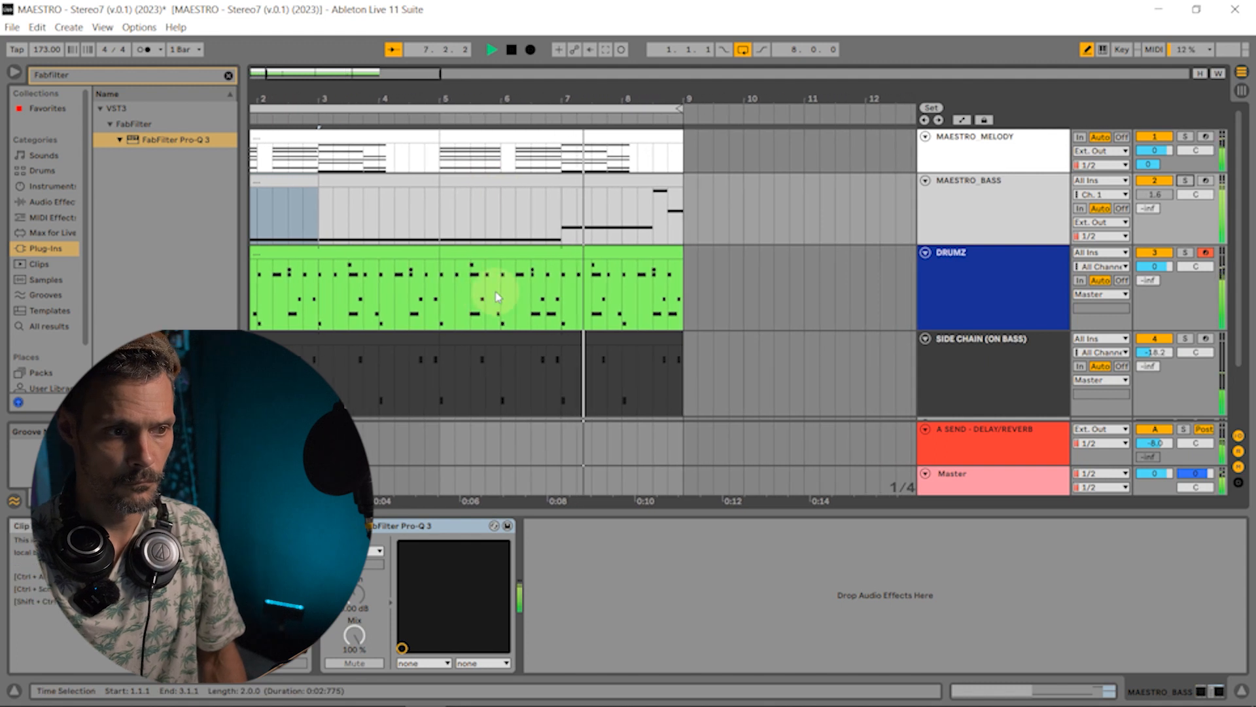
{"action": "left_click", "coordinate": [449, 256]}
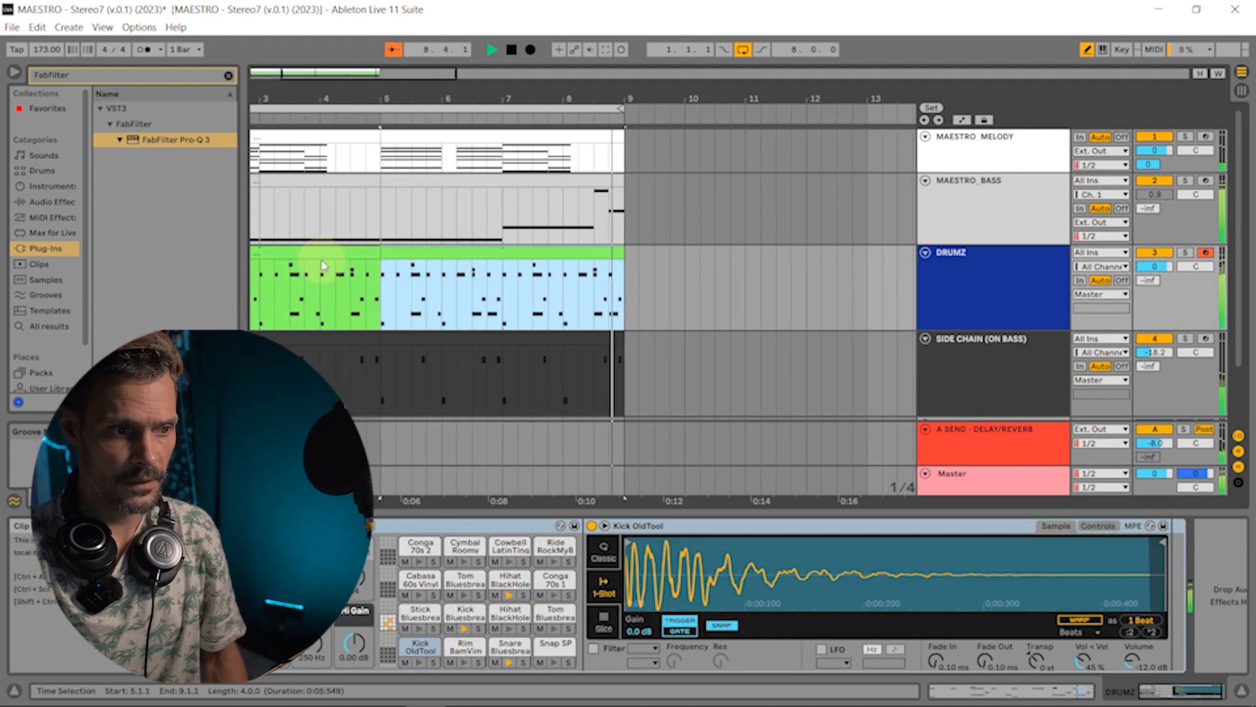
- Select the DRUMZ clip from bar 1 to bar 5 and add FabFilter Pro-Q 3 at the end of the drum track's device chain
{"action": "left_click", "coordinate": [326, 255]}
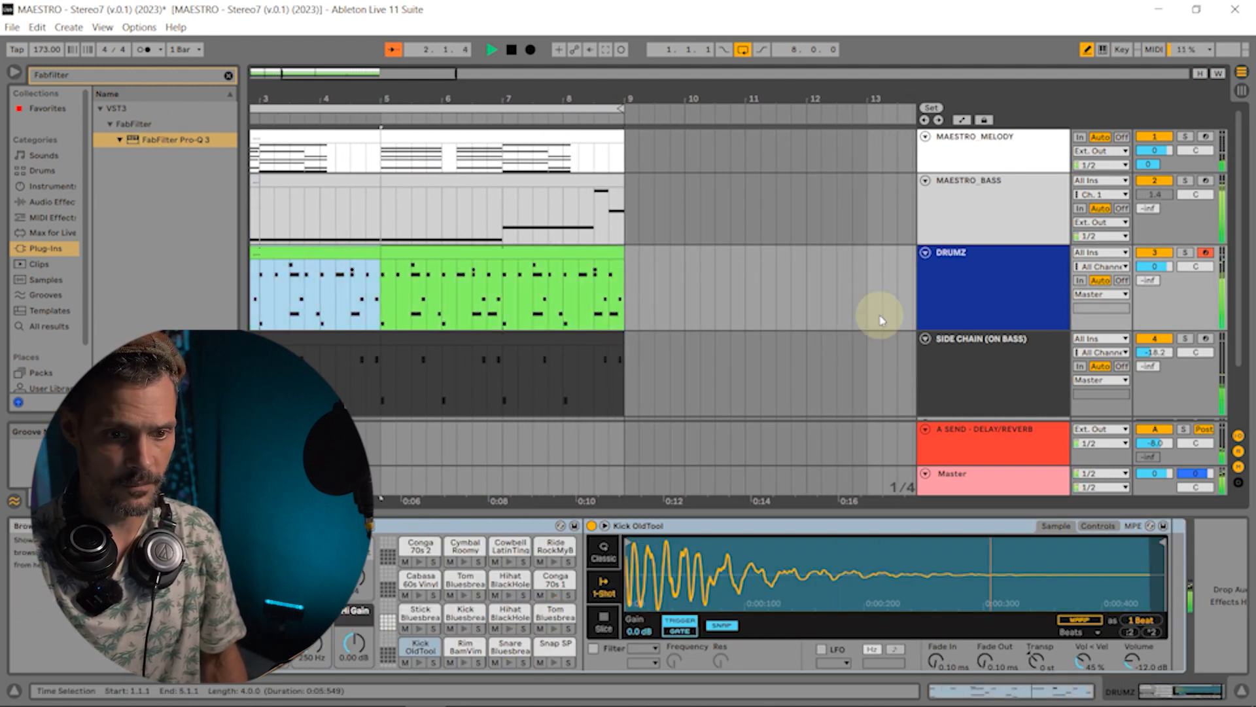
{"action": "left_click_drag", "start_coordinate": [157, 144], "coordinate": [1220, 564]}
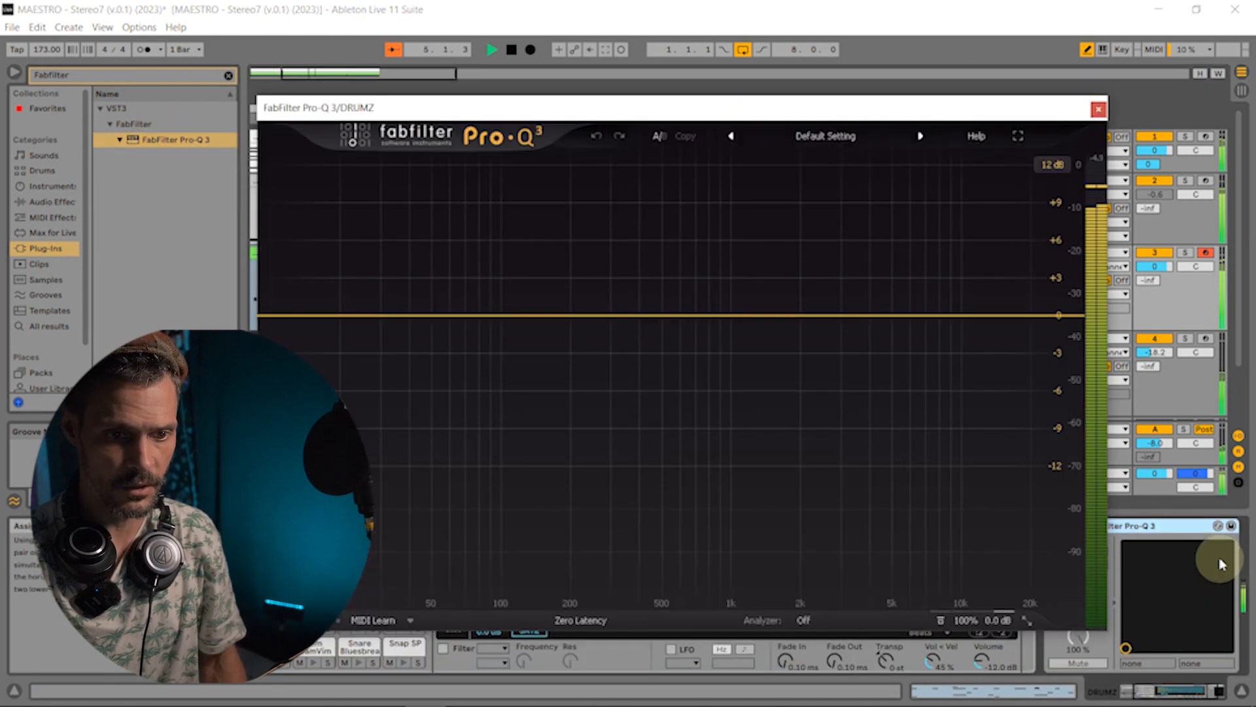
{"action": "mouse_move", "coordinate": [641, 126]}
{"action": "left_mouse_down"}
{"action": "mouse_move", "coordinate": [650, 85]}
{"action": "mouse_move", "coordinate": [643, 117]}
{"action": "left_mouse_up"}
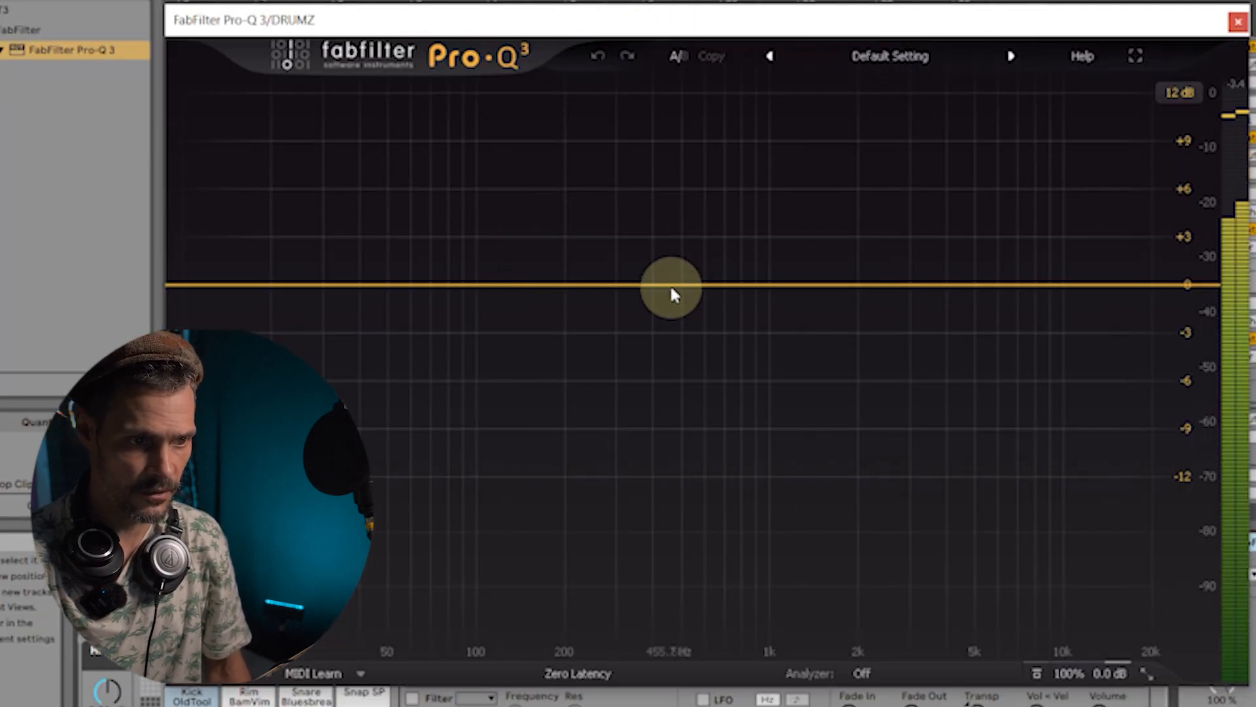
- Add a bell cut of about -10.5 dB near 257 Hz and enable the analyzer's Pre and Post spectra
{"action": "left_click", "coordinate": [672, 287]}
{"action": "left_click", "coordinate": [862, 673]}
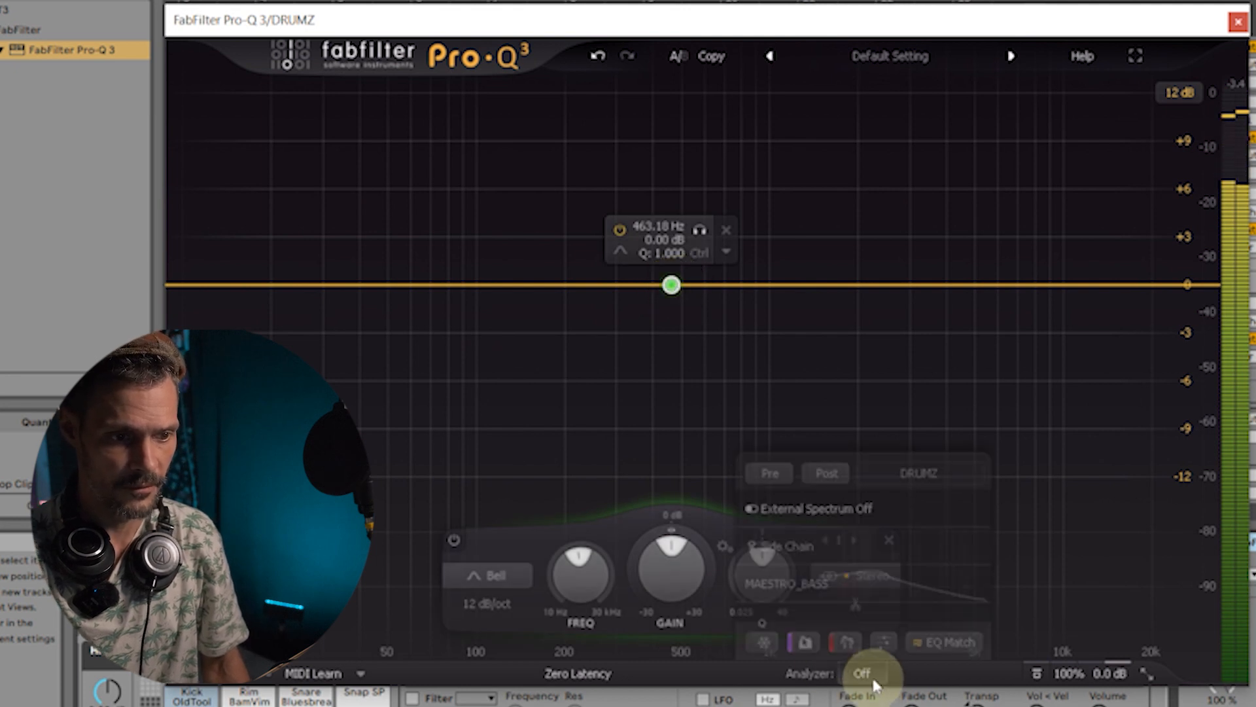
{"action": "left_click", "coordinate": [829, 486]}
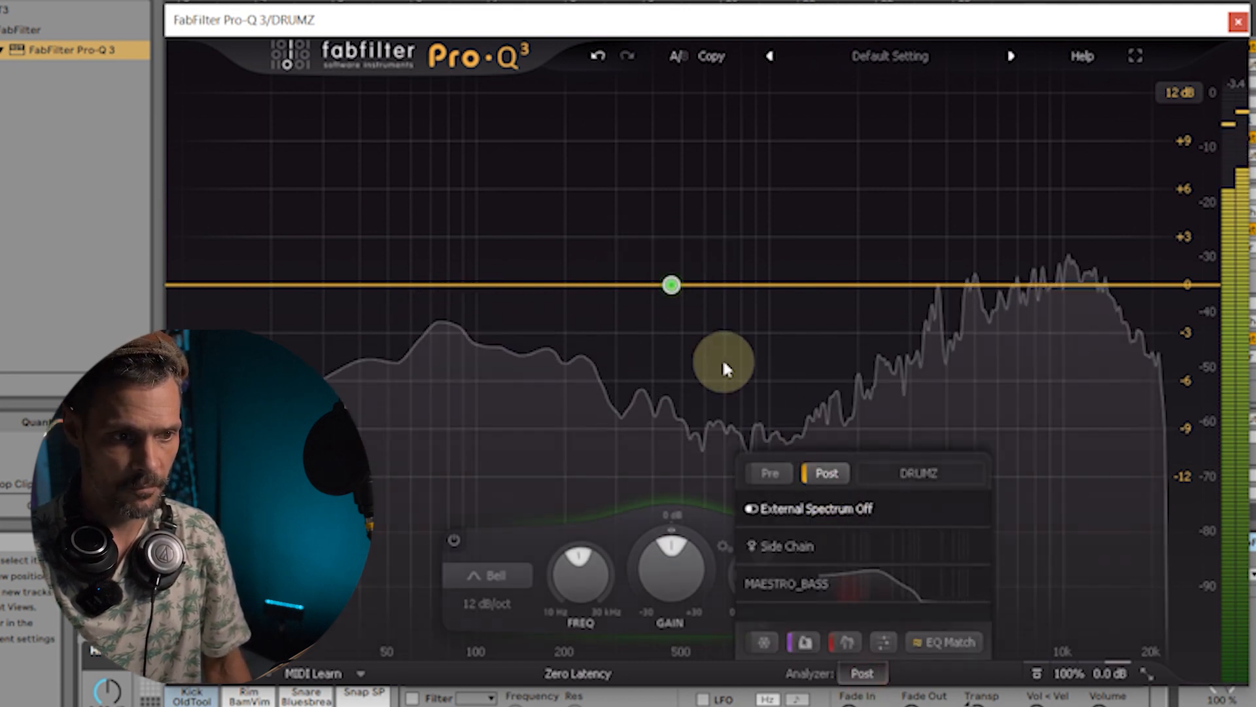
{"action": "left_click", "coordinate": [671, 287]}
{"action": "left_click_drag", "start_coordinate": [675, 293], "coordinate": [601, 466]}
{"action": "left_click", "coordinate": [772, 475]}
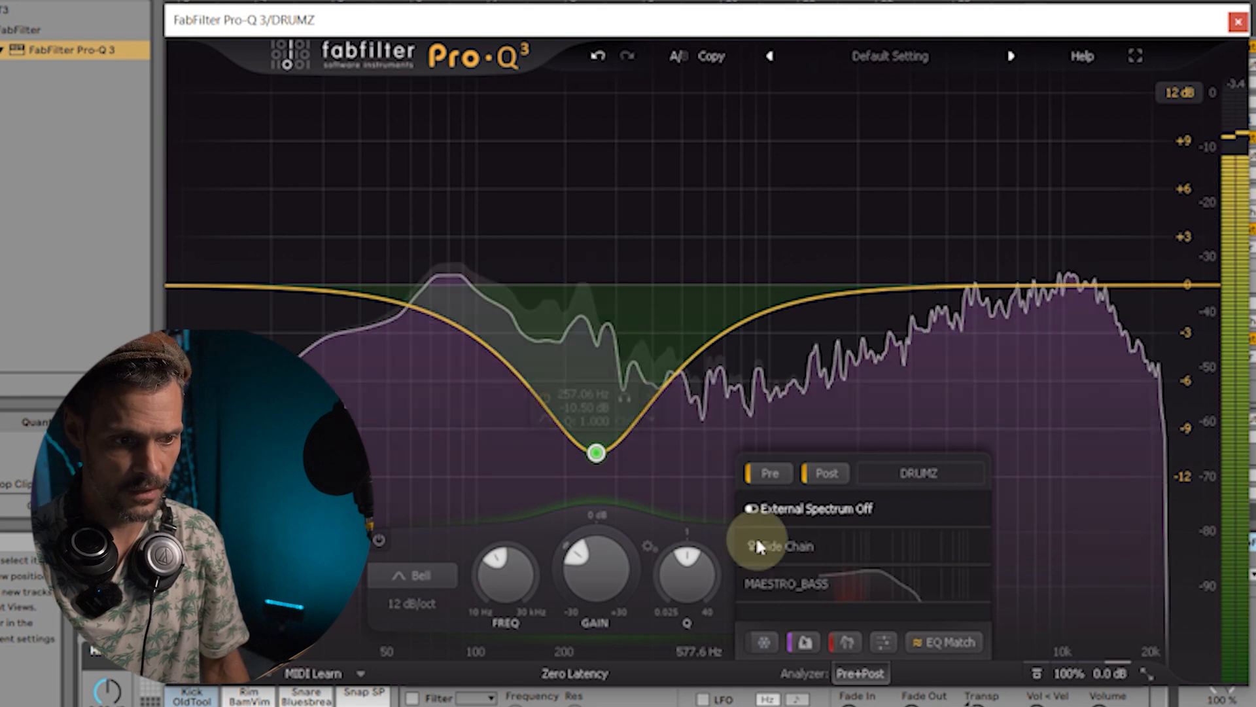
{"action": "left_click", "coordinate": [870, 673]}
- Narrow the low-mid cut to a Q of about 4.05 and set its frequency to 250 Hz
{"action": "left_click_drag", "start_coordinate": [696, 569], "coordinate": [702, 526]}
{"action": "left_click_drag", "start_coordinate": [596, 453], "coordinate": [601, 452]}
{"action": "left_click", "coordinate": [586, 392]}
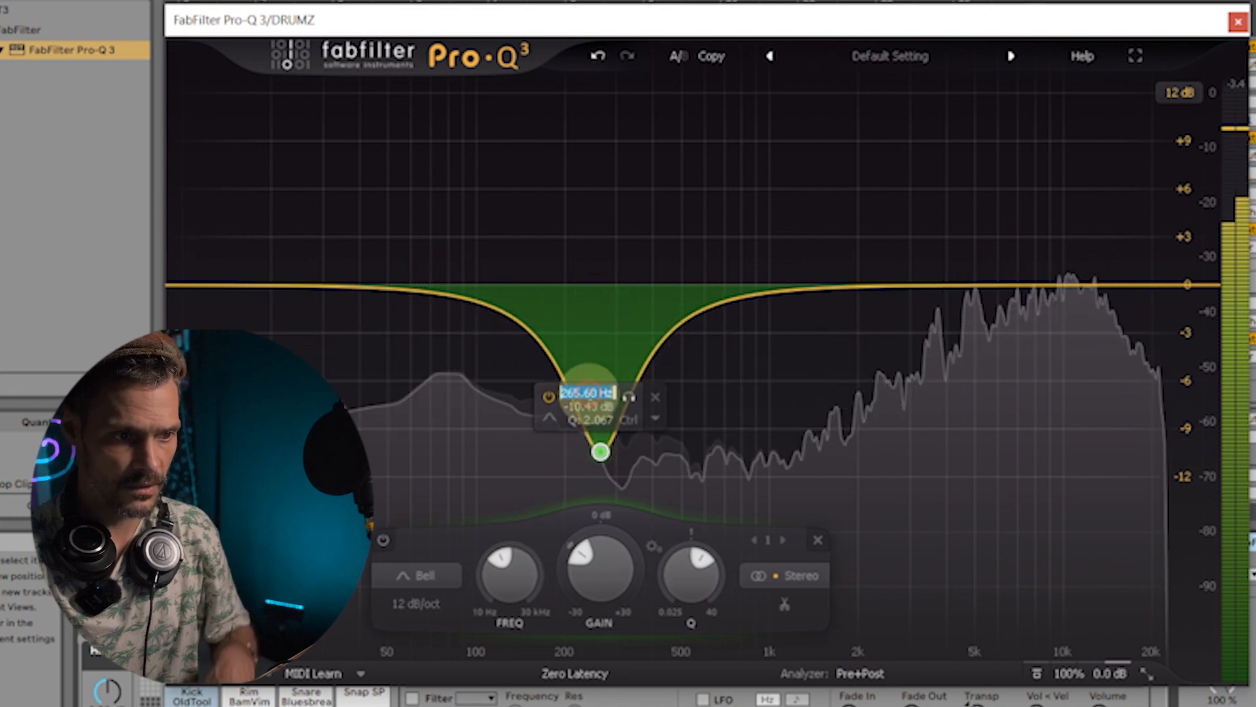
{"action": "type", "text": "250"}
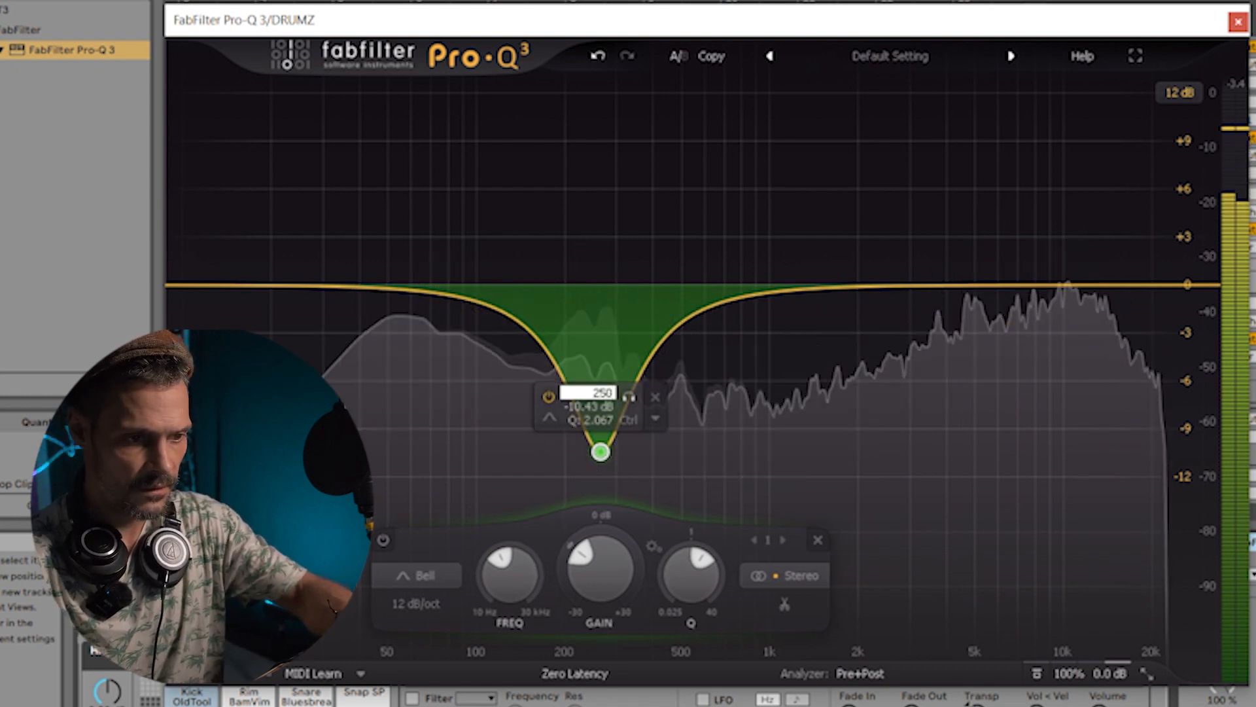
{"action": "key", "text": "Return"}
{"action": "left_click_drag", "start_coordinate": [686, 567], "coordinate": [703, 546]}
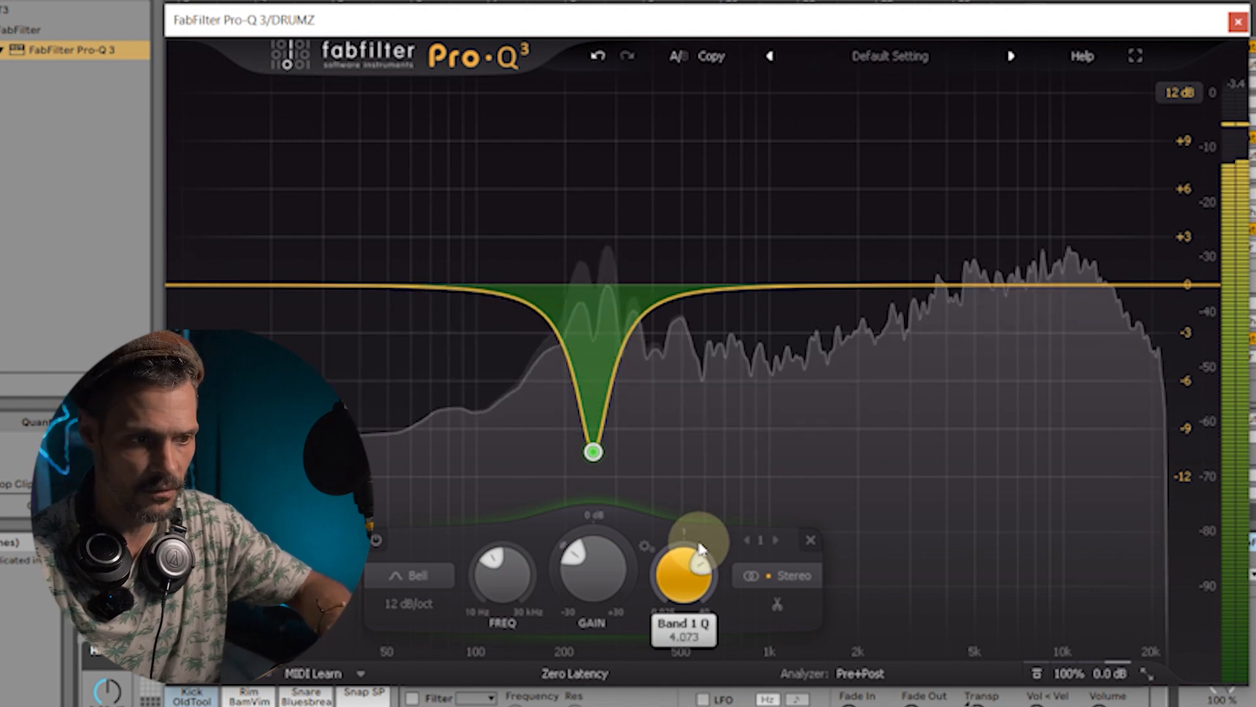
{"action": "left_click_drag", "start_coordinate": [704, 547], "coordinate": [691, 548]}
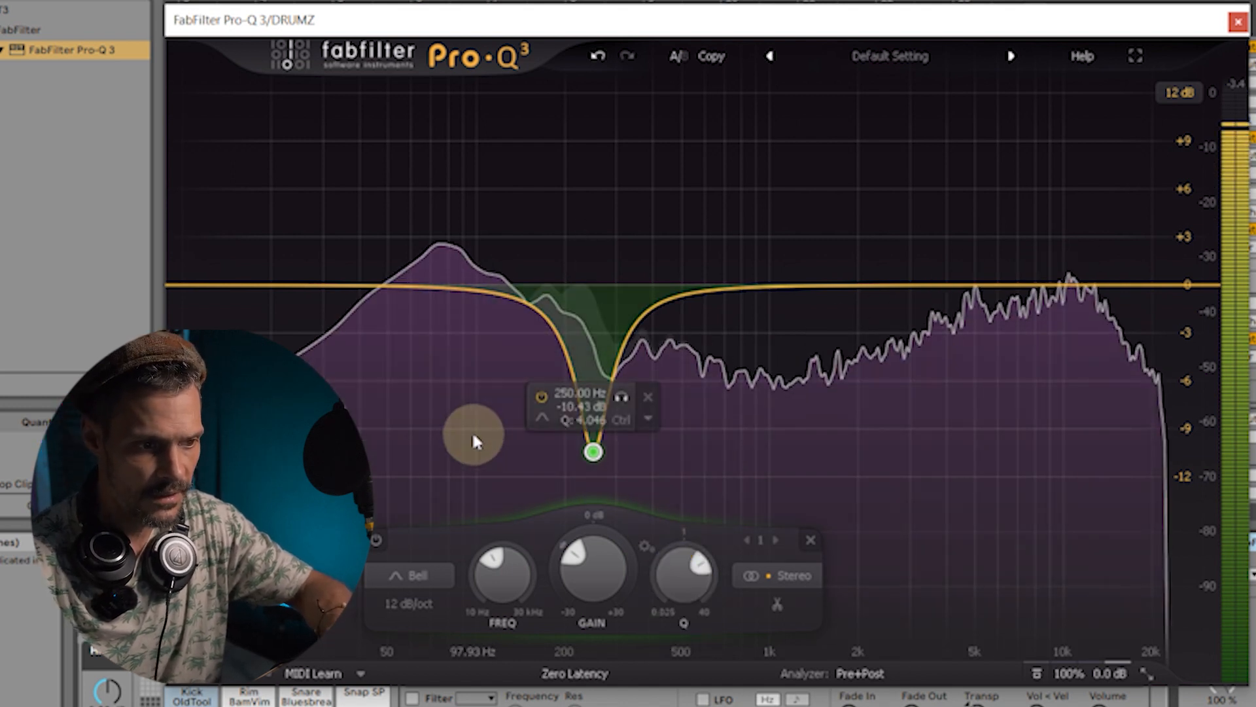
- Add a second bell at about 100 Hz with Q about 5.5, gain near 0 dB and a dynamic range of about -9.05 dB
{"action": "left_click", "coordinate": [476, 431]}
{"action": "left_click_drag", "start_coordinate": [550, 553], "coordinate": [580, 493]}
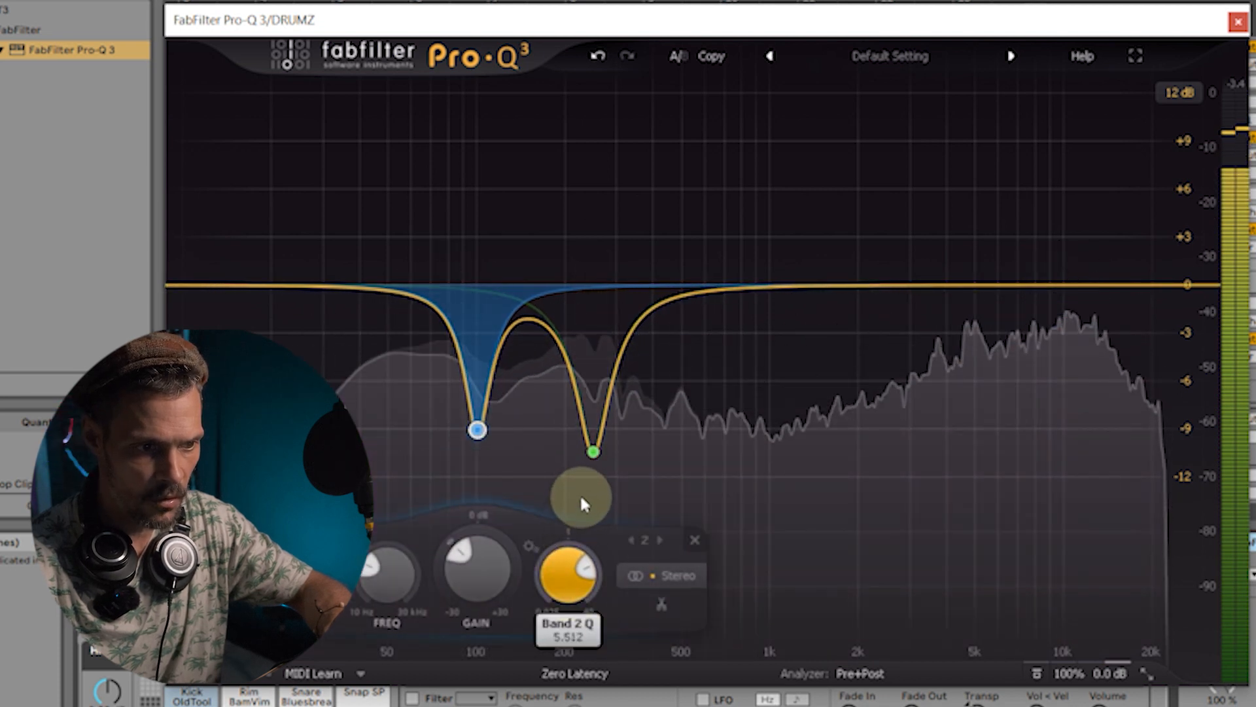
{"action": "left_click_drag", "start_coordinate": [489, 558], "coordinate": [530, 443]}
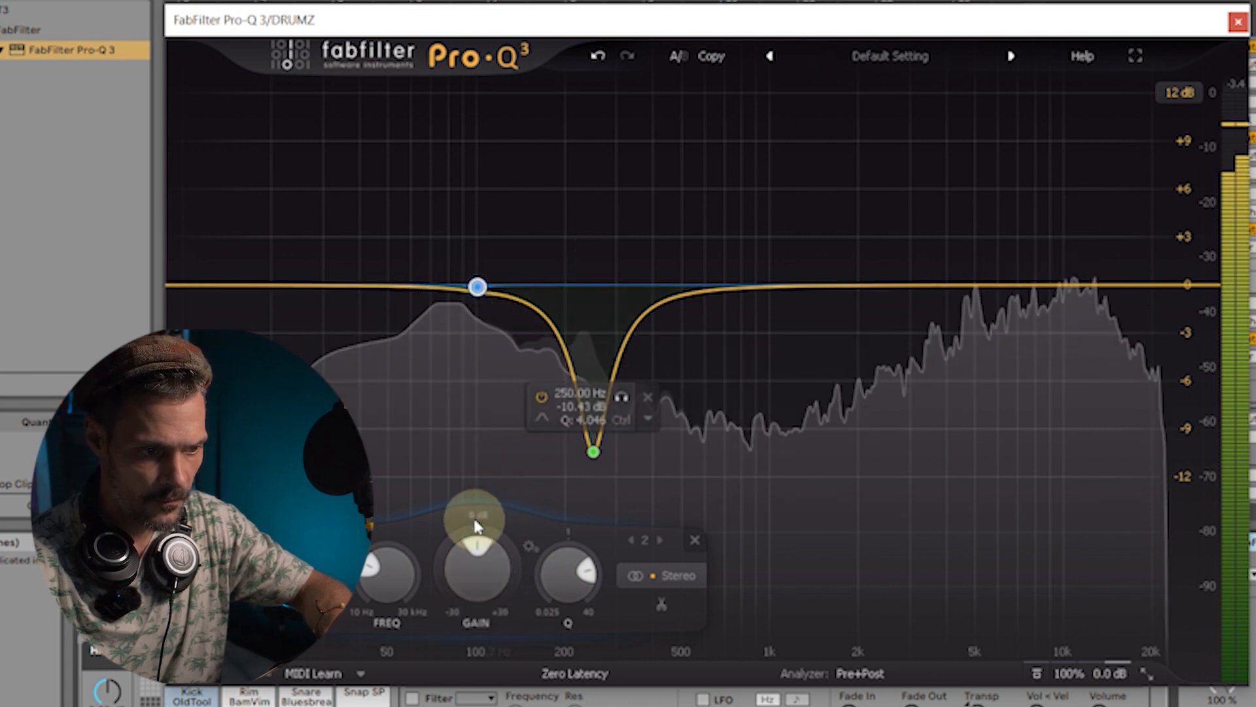
{"action": "left_click", "coordinate": [467, 533]}
{"action": "left_click_drag", "start_coordinate": [467, 537], "coordinate": [386, 702]}
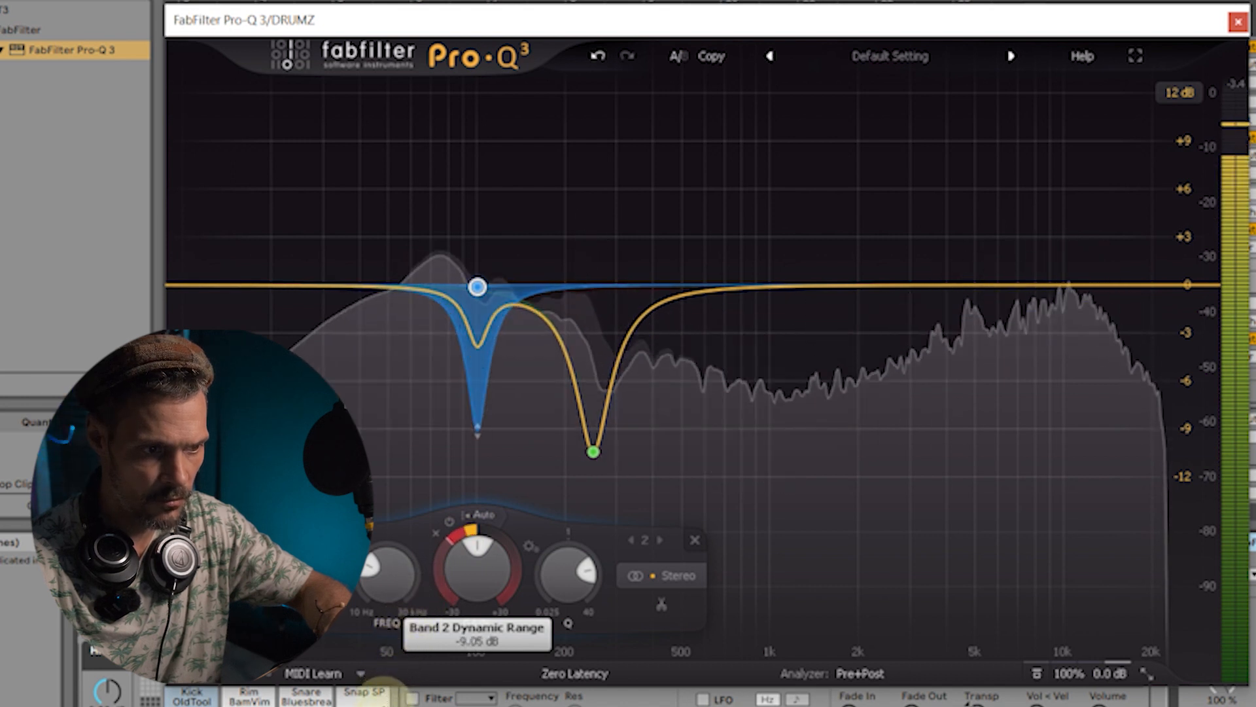
- Turn the 250 Hz band into a dynamic cut with -0.12 dB gain, a dynamic range near -10 dB and Q 9.378
{"action": "left_click", "coordinate": [594, 453]}
{"action": "left_click_drag", "start_coordinate": [579, 537], "coordinate": [546, 564]}
{"action": "left_click_drag", "start_coordinate": [504, 632], "coordinate": [477, 687]}
{"action": "left_click_drag", "start_coordinate": [679, 583], "coordinate": [696, 538]}
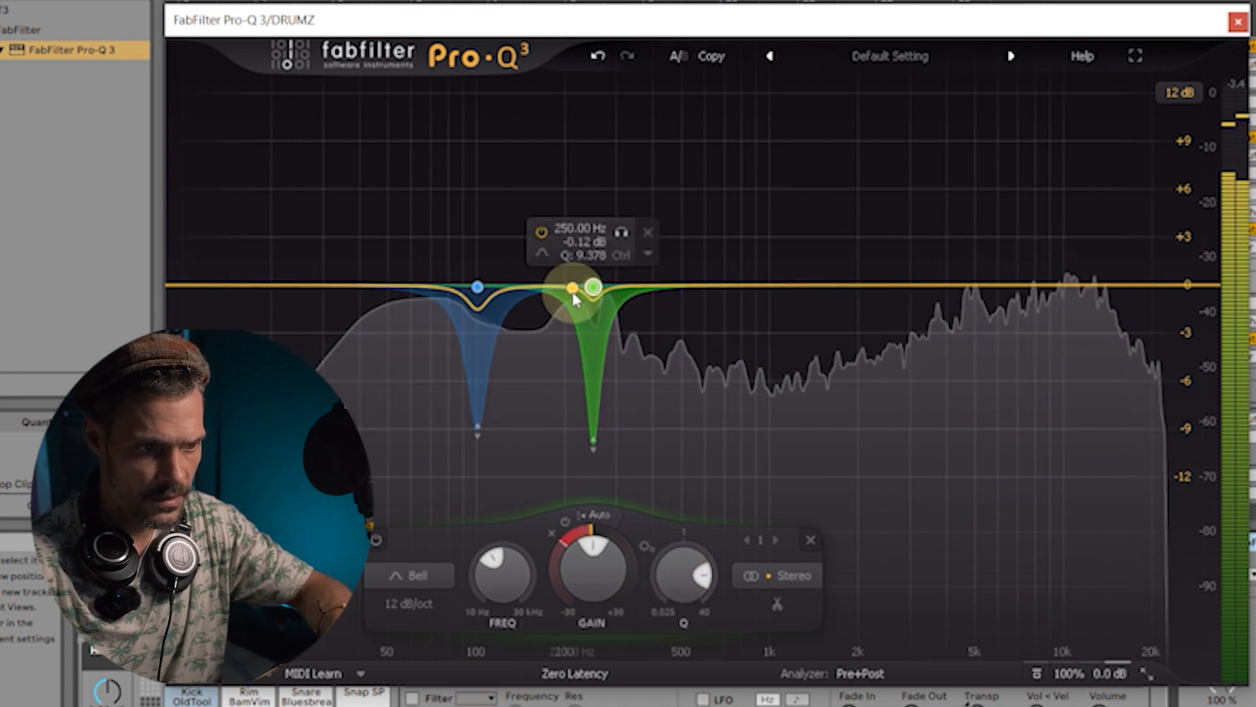
- Add a narrow bell near 220 Hz with Q about 11.2 and a dynamic range boost of about +6 dB
{"action": "left_click", "coordinate": [573, 288]}
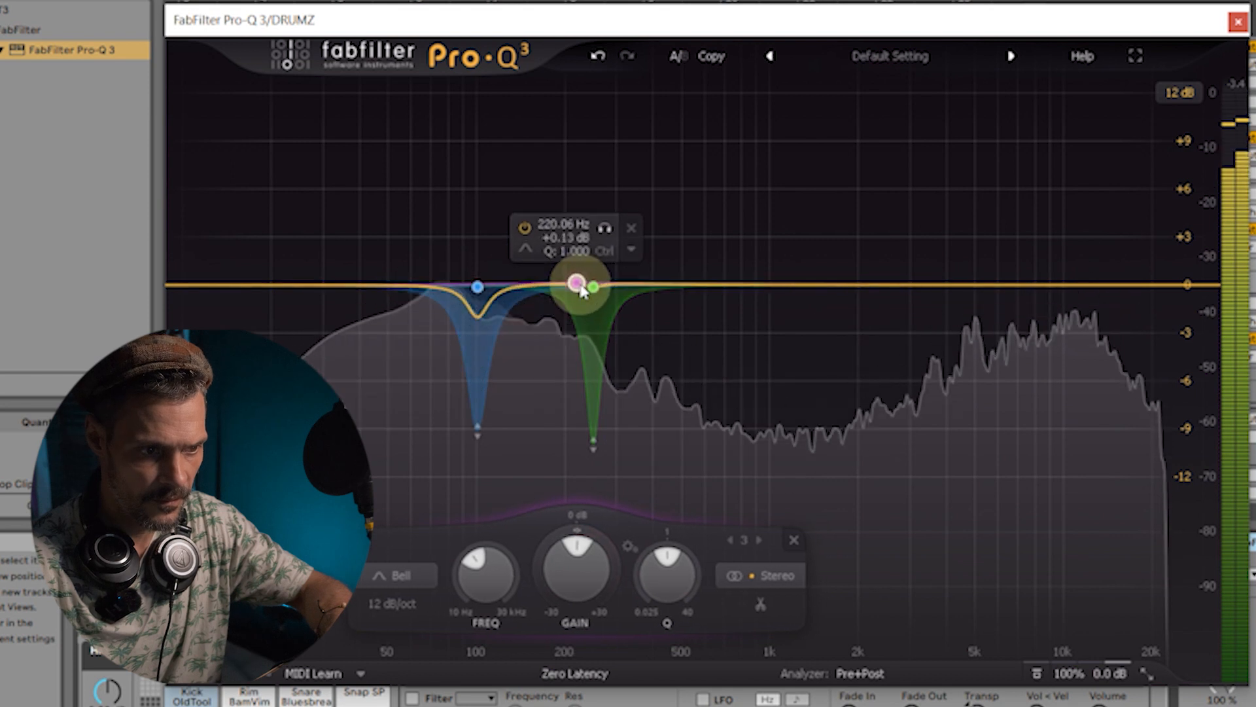
{"action": "left_click_drag", "start_coordinate": [674, 563], "coordinate": [688, 512]}
{"action": "left_click_drag", "start_coordinate": [588, 533], "coordinate": [628, 357]}
{"action": "mouse_move", "coordinate": [482, 577]}
{"action": "left_mouse_down"}
{"action": "mouse_move", "coordinate": [474, 571]}
{"action": "mouse_move", "coordinate": [478, 584]}
{"action": "left_mouse_up"}
{"action": "left_click_drag", "start_coordinate": [667, 575], "coordinate": [679, 552]}
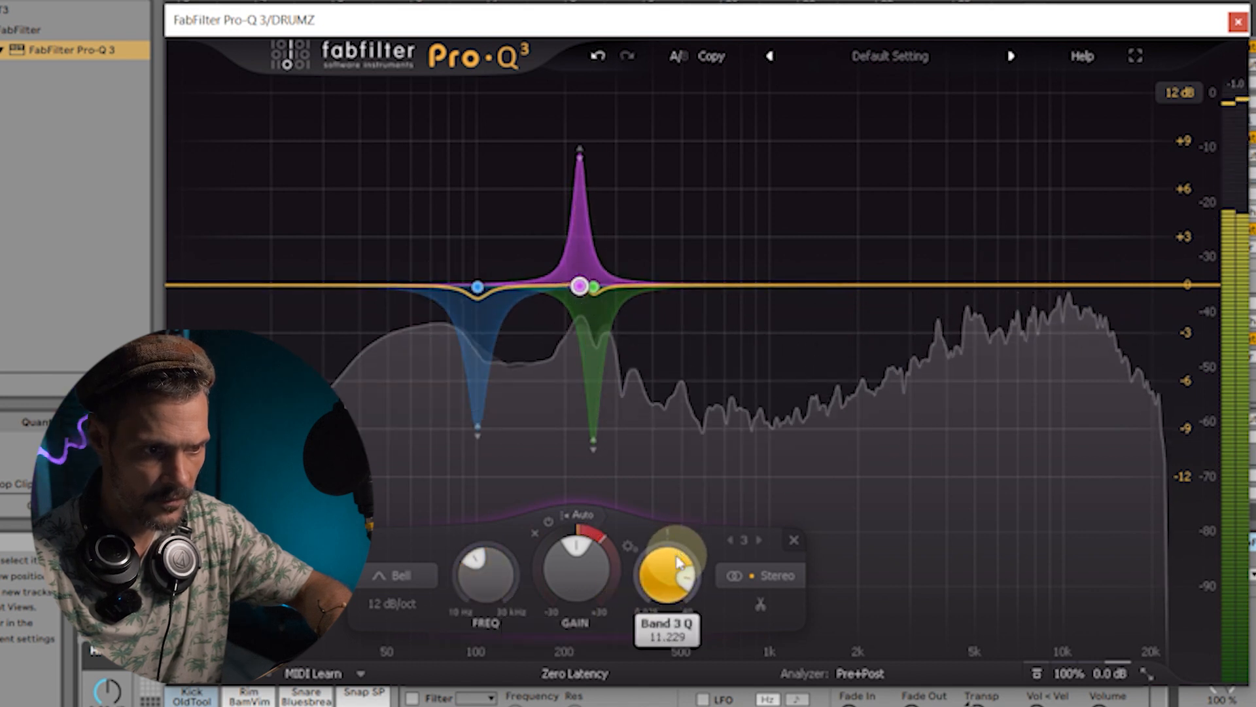
{"action": "left_click_drag", "start_coordinate": [575, 524], "coordinate": [590, 561]}
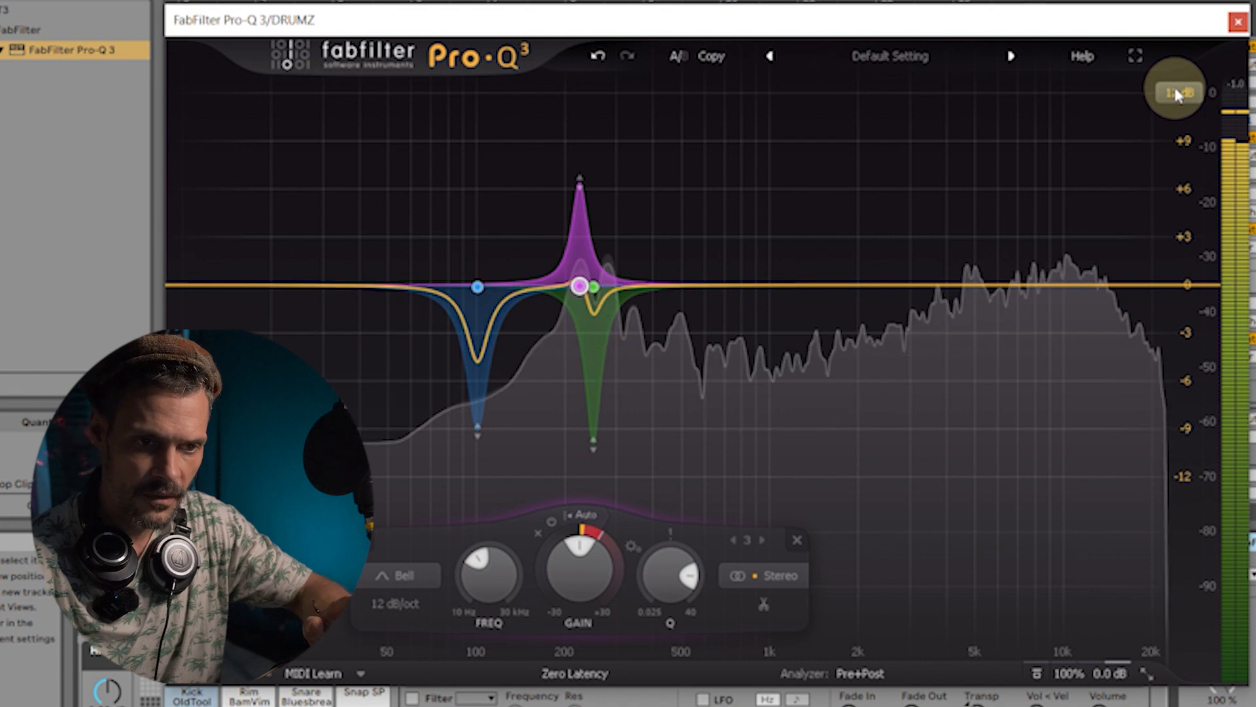
{"action": "mouse_move", "coordinate": [494, 321]}
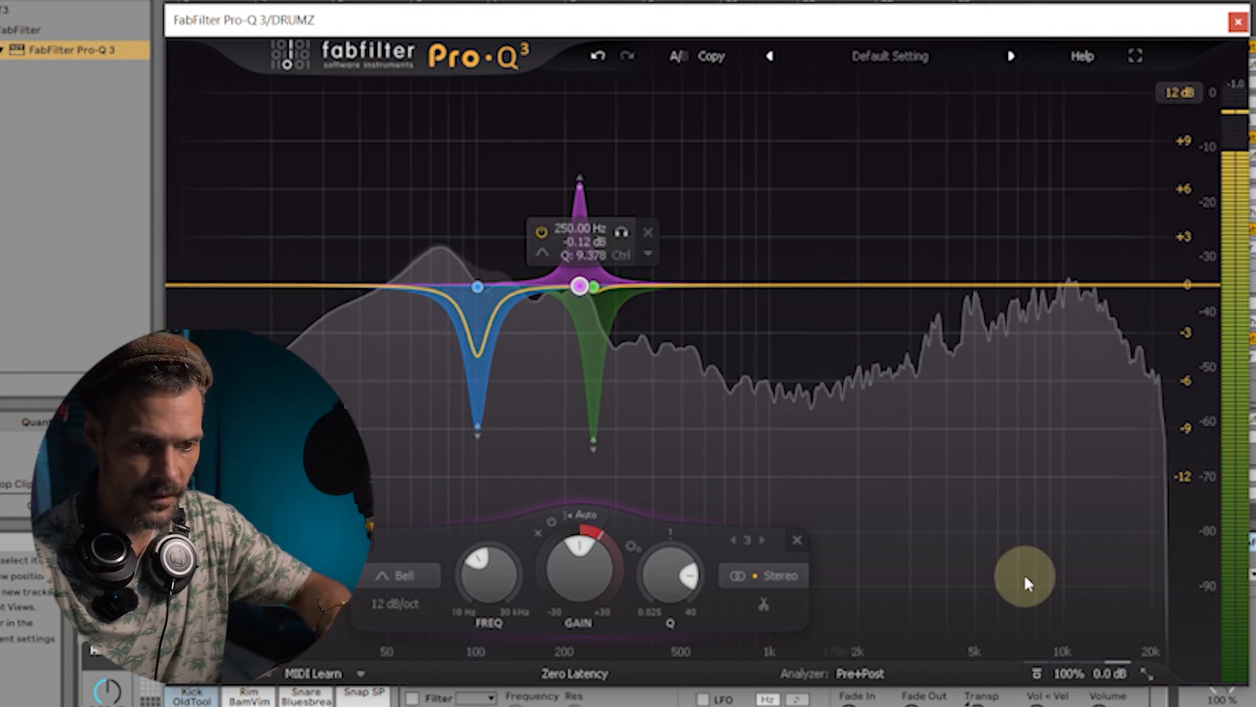
{"action": "mouse_move", "coordinate": [1099, 668]}
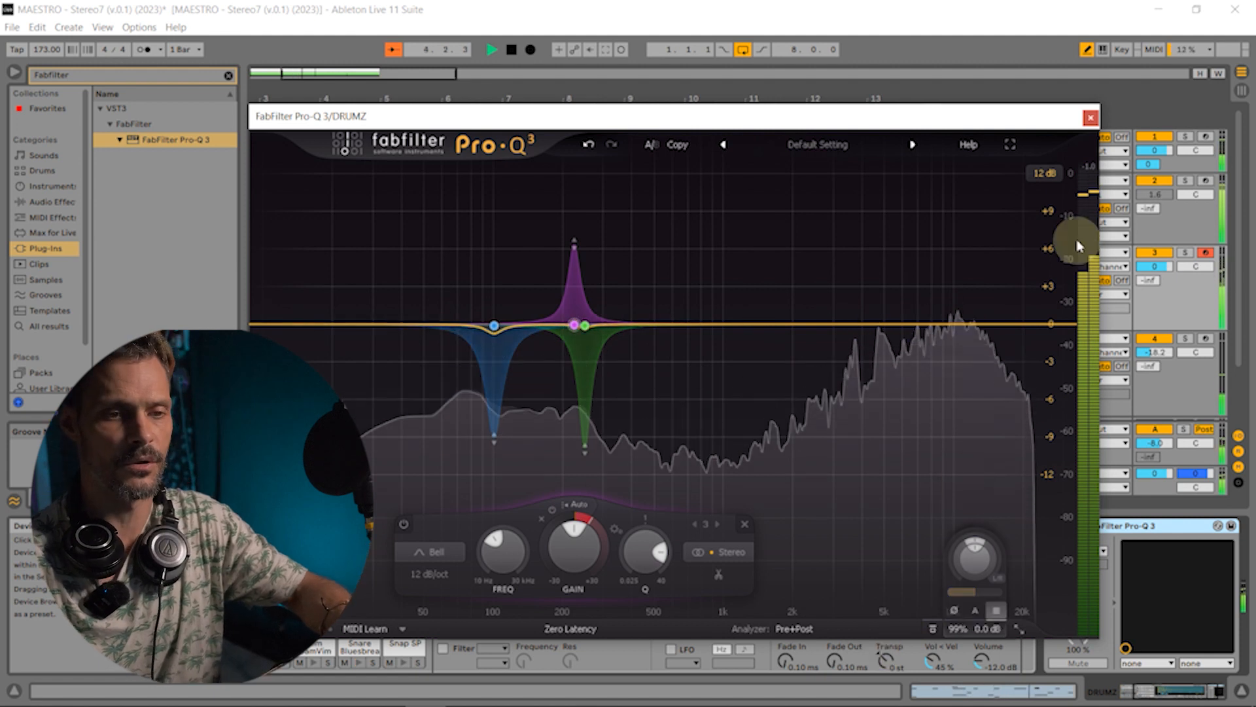
- Add a bell cut of -3.20 dB at 4922.6 Hz with Q 1.811
{"action": "left_click_drag", "start_coordinate": [914, 325], "coordinate": [881, 369]}
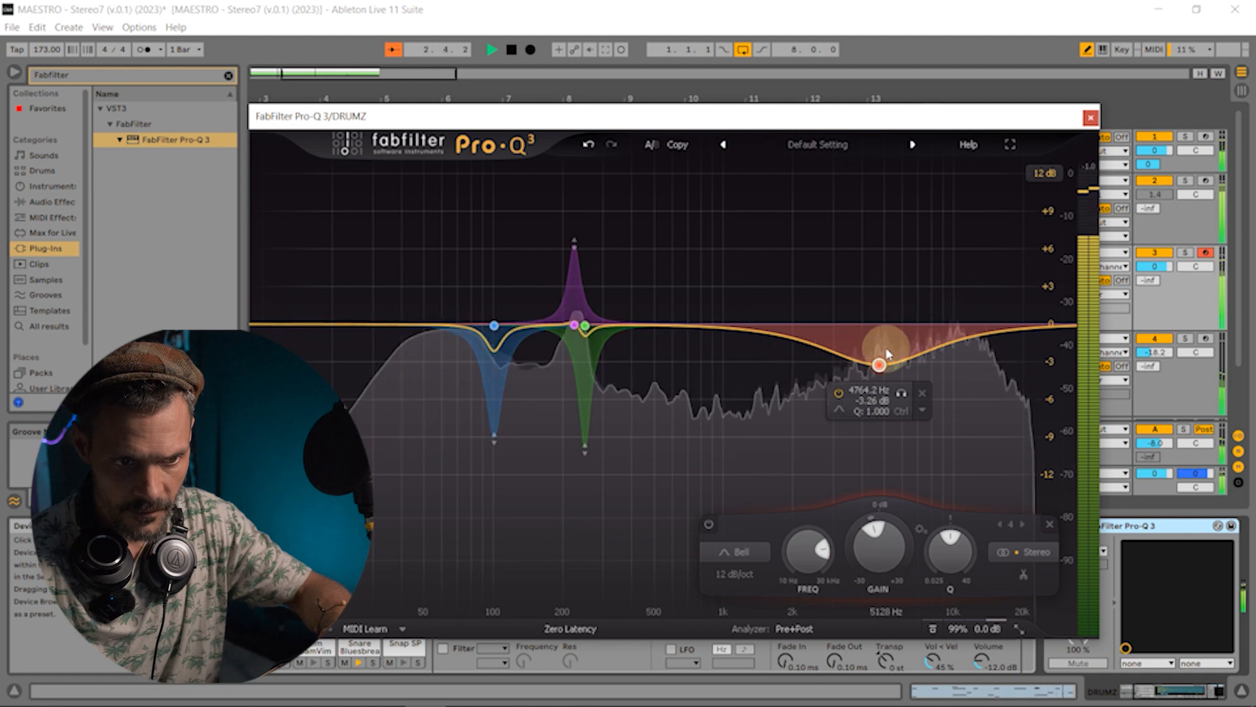
{"action": "left_click_drag", "start_coordinate": [879, 365], "coordinate": [883, 365]}
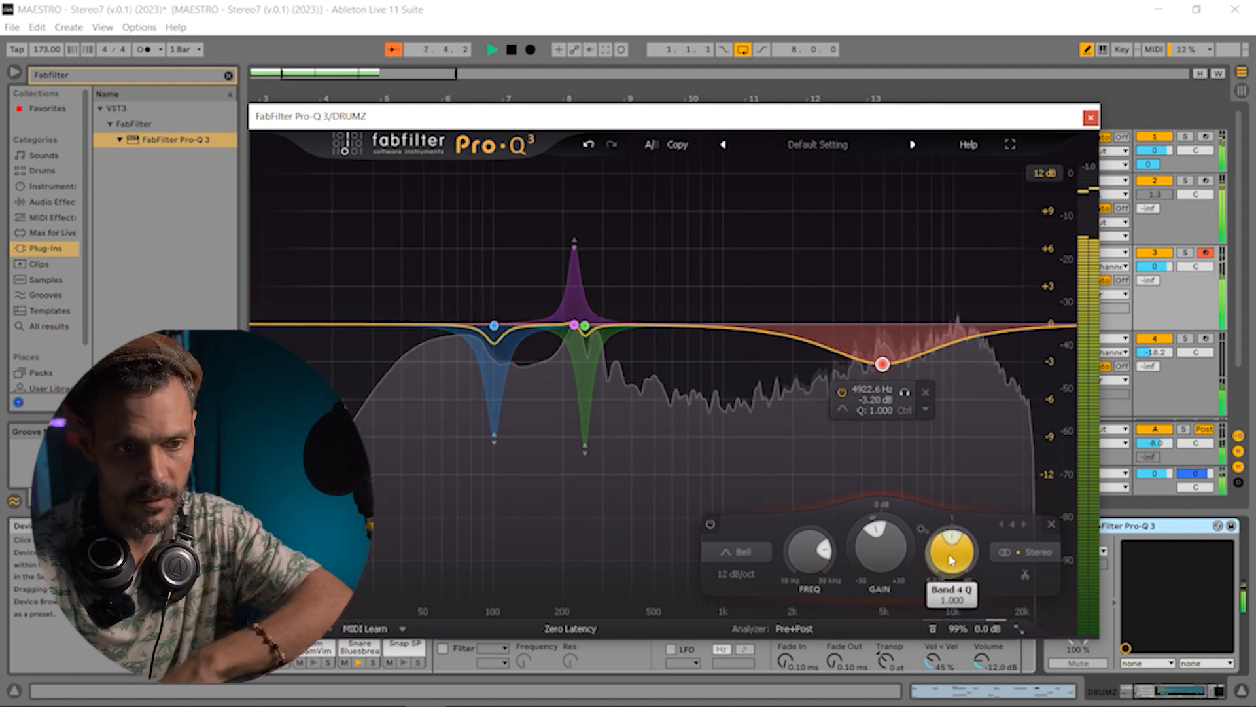
{"action": "left_click_drag", "start_coordinate": [948, 541], "coordinate": [953, 537]}
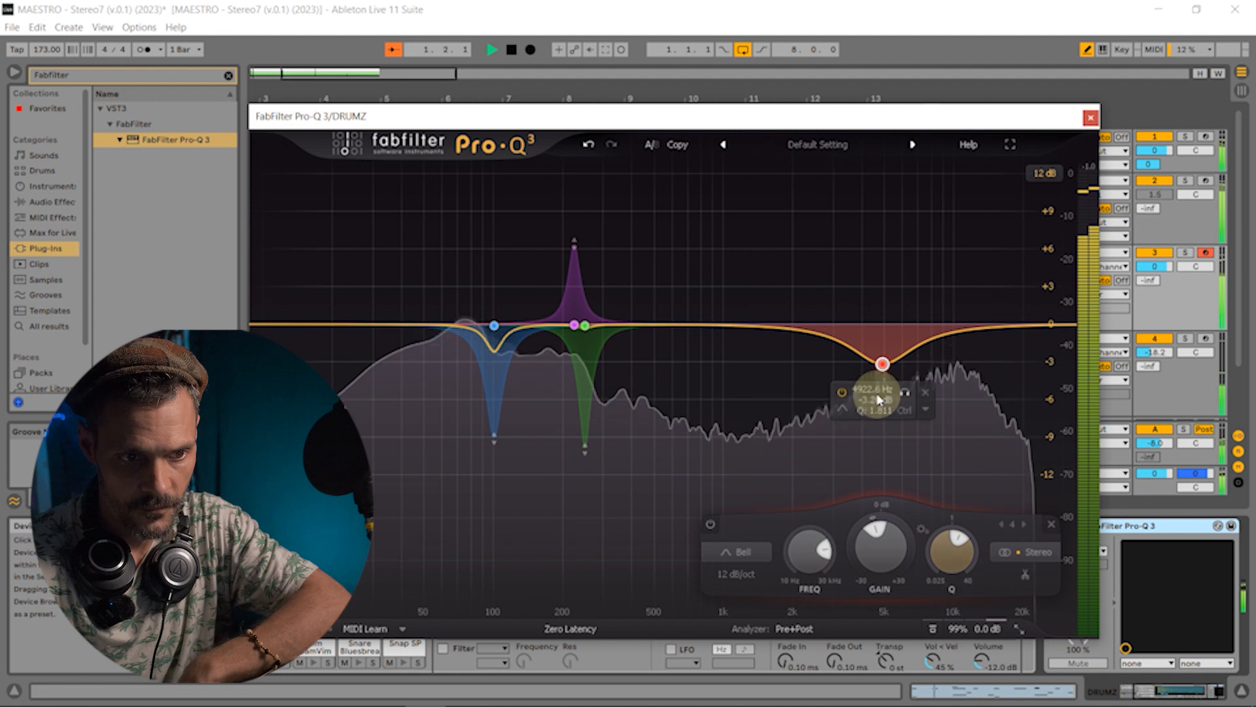
- Add a high-frequency bell boost of about 3 dB near 13 kHz with Q 1.931
{"action": "left_click", "coordinate": [882, 329]}
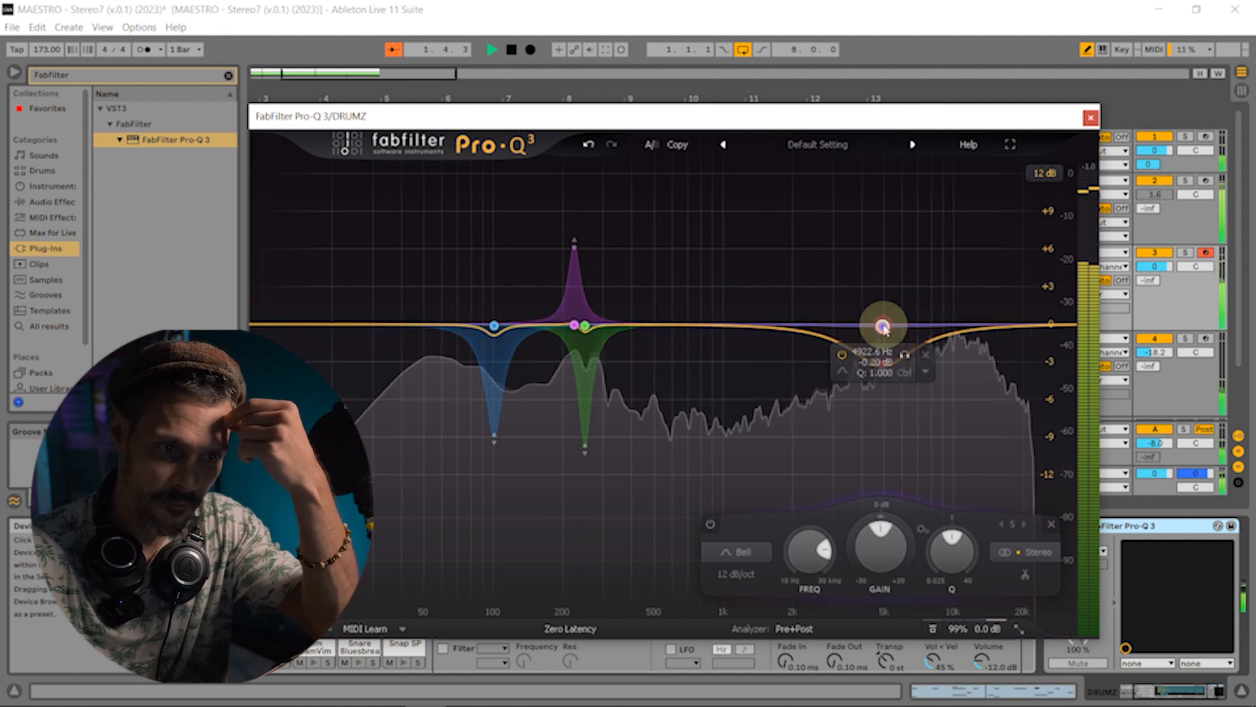
{"action": "left_click_drag", "start_coordinate": [884, 324], "coordinate": [881, 324]}
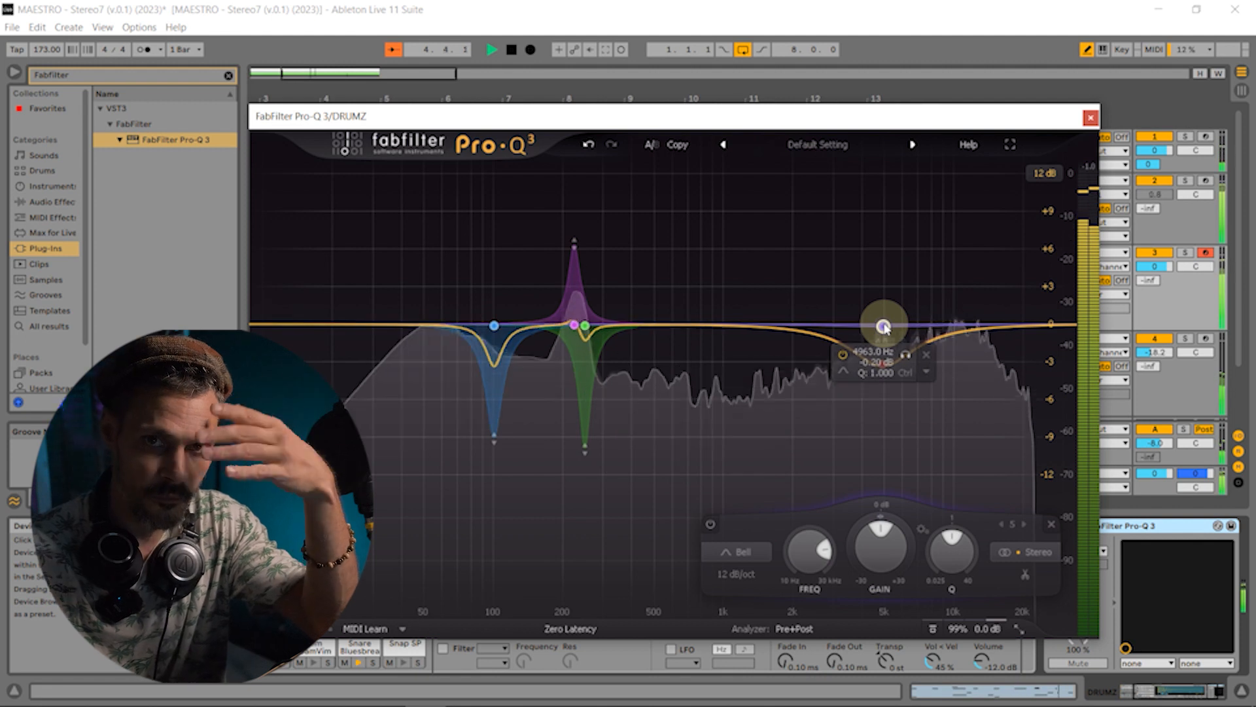
{"action": "left_click_drag", "start_coordinate": [883, 330], "coordinate": [886, 327]}
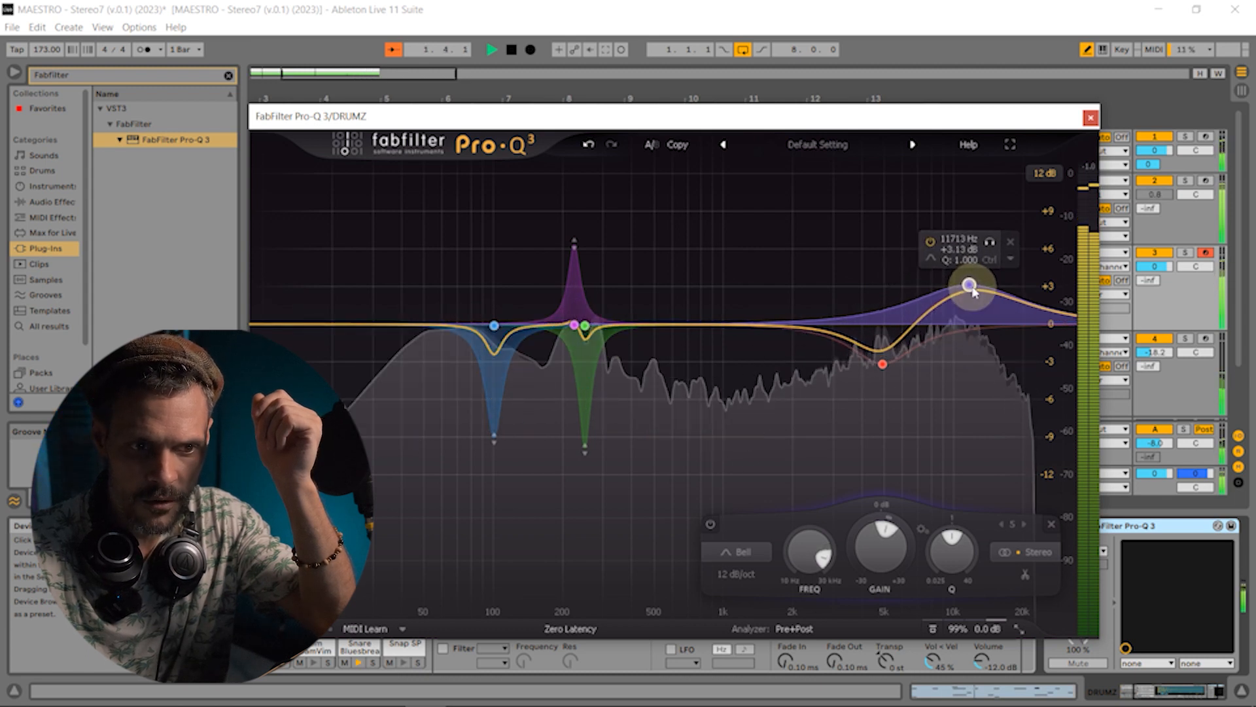
{"action": "left_click_drag", "start_coordinate": [977, 286], "coordinate": [980, 283]}
{"action": "left_click_drag", "start_coordinate": [959, 556], "coordinate": [973, 516]}
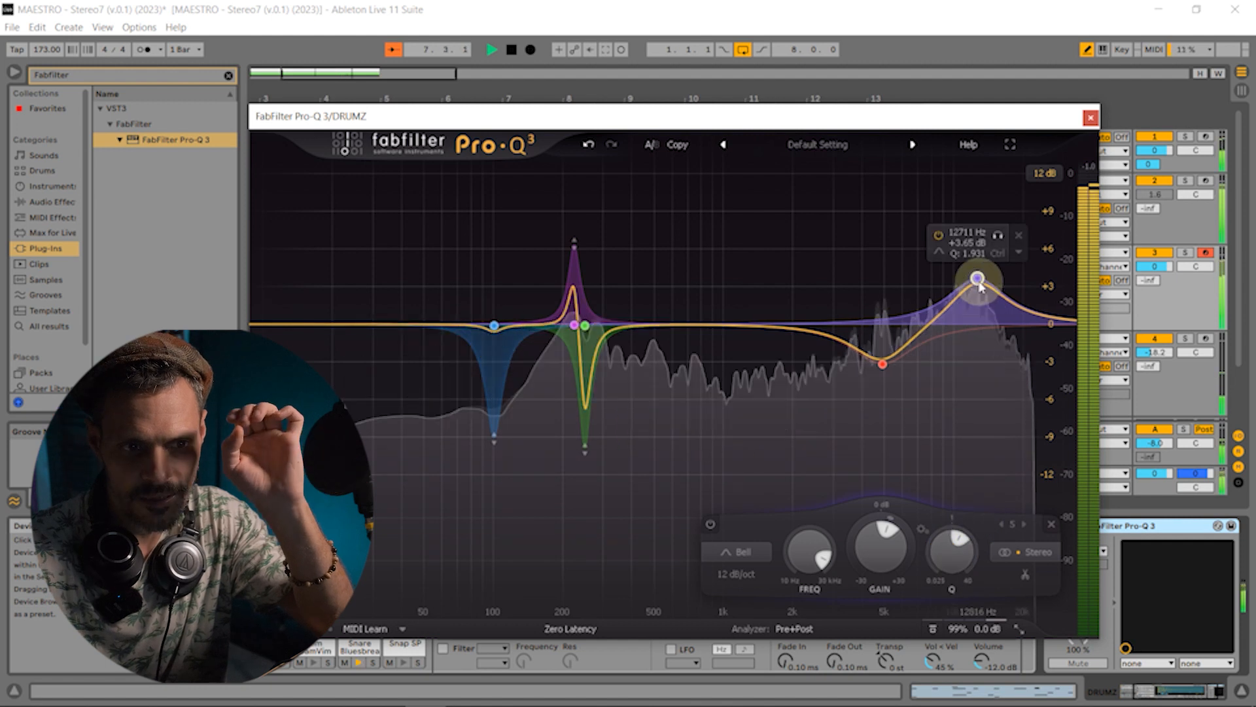
{"action": "left_click_drag", "start_coordinate": [984, 296], "coordinate": [982, 296]}
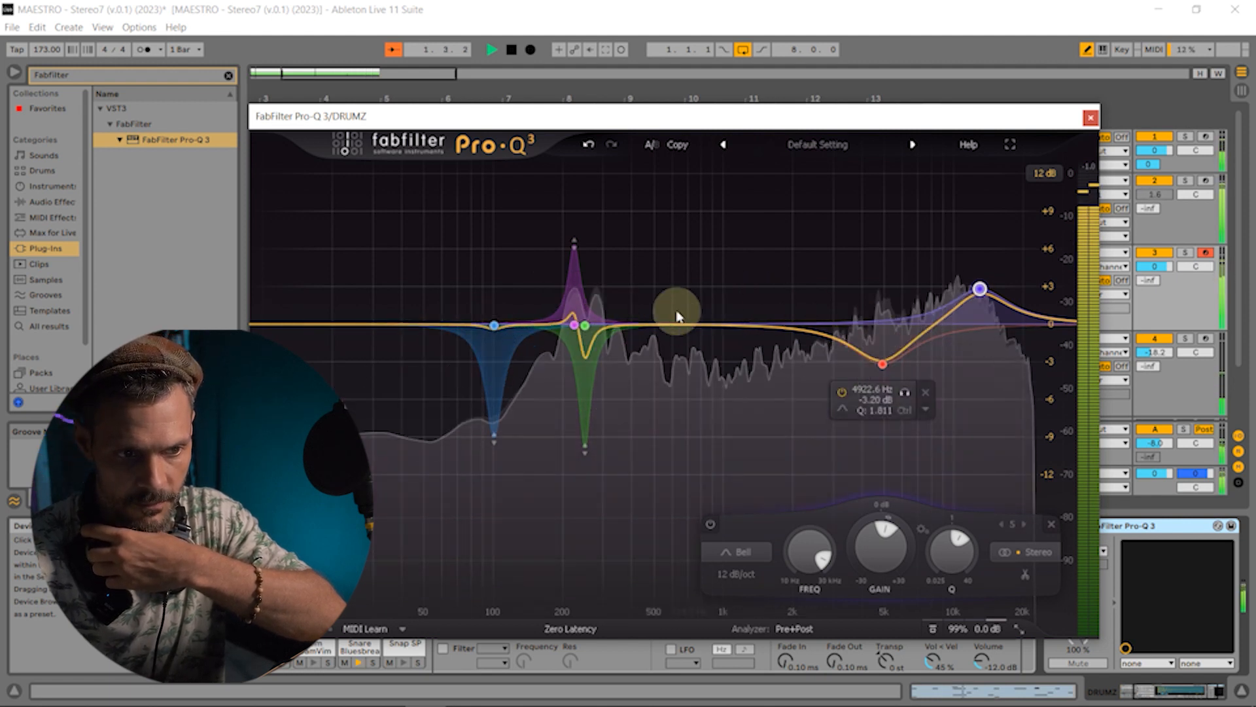
- Add a wide bell boost of about 2 dB near 1 kHz with Q 1.000
{"action": "left_click", "coordinate": [659, 384]}
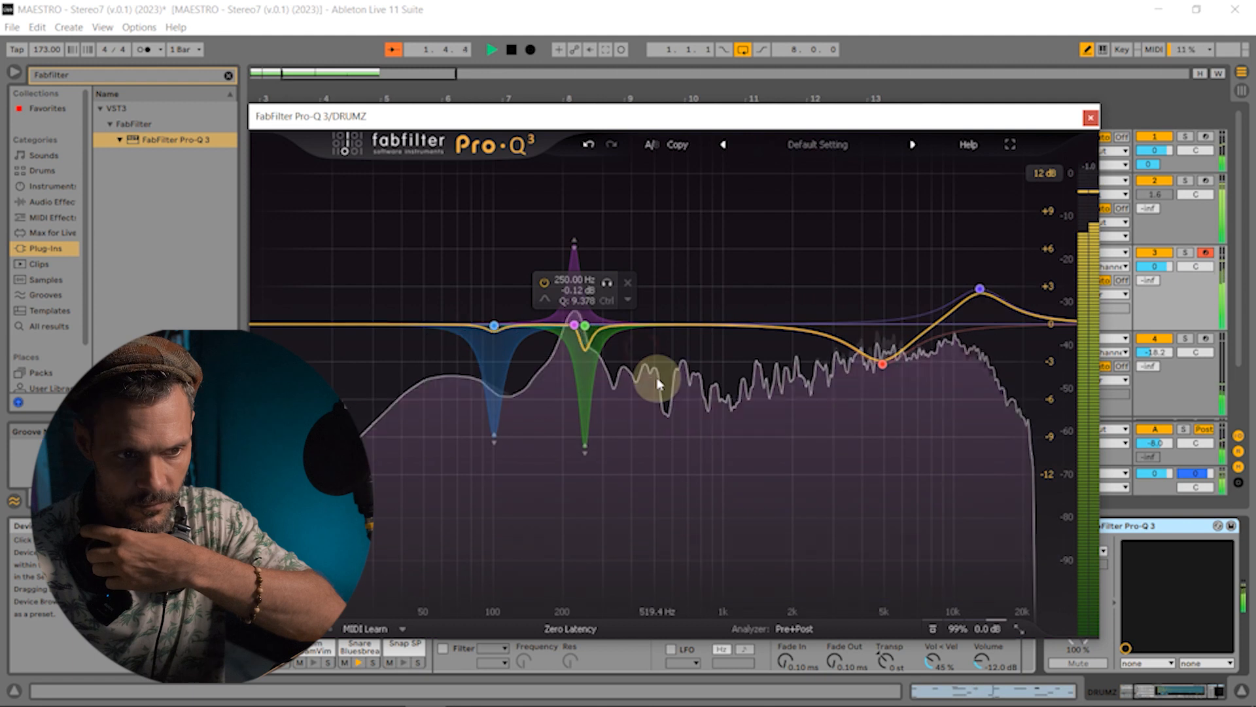
{"action": "left_click", "coordinate": [731, 325]}
{"action": "left_click_drag", "start_coordinate": [734, 333], "coordinate": [728, 303]}
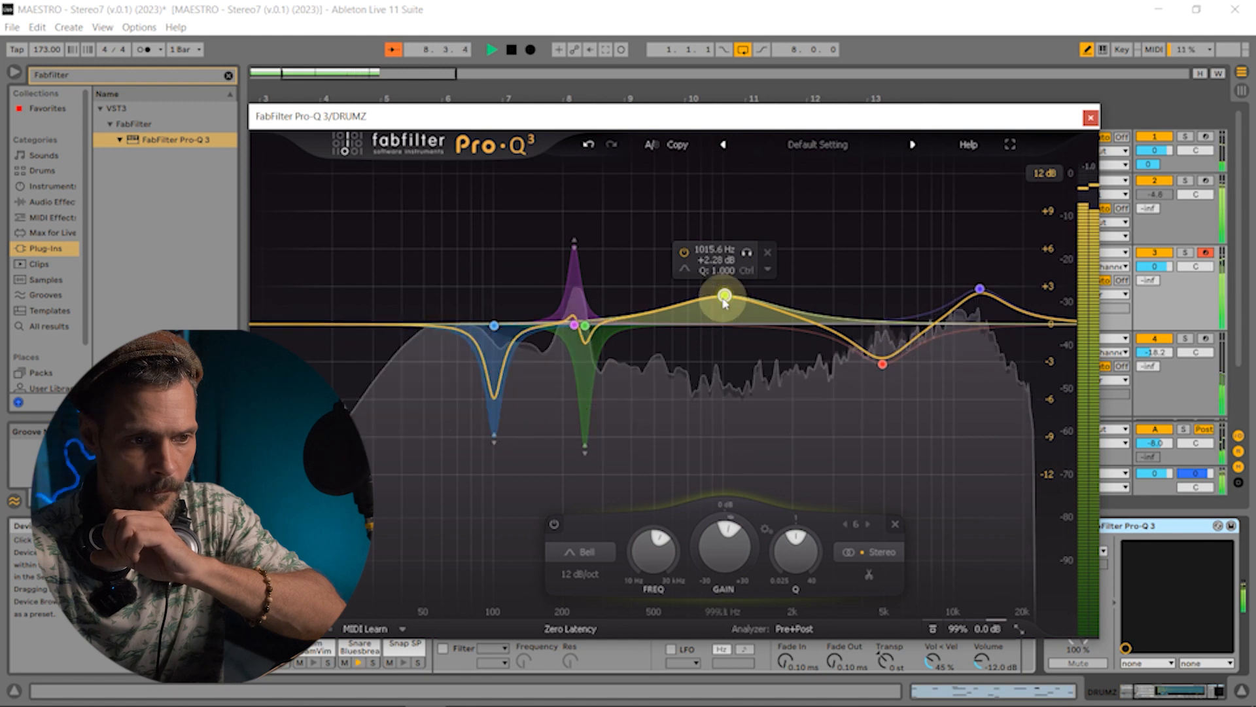
- Add a narrow bell cut of -3.13 dB at 559 Hz with a Q of about 13.6
{"action": "double_click", "coordinate": [658, 326]}
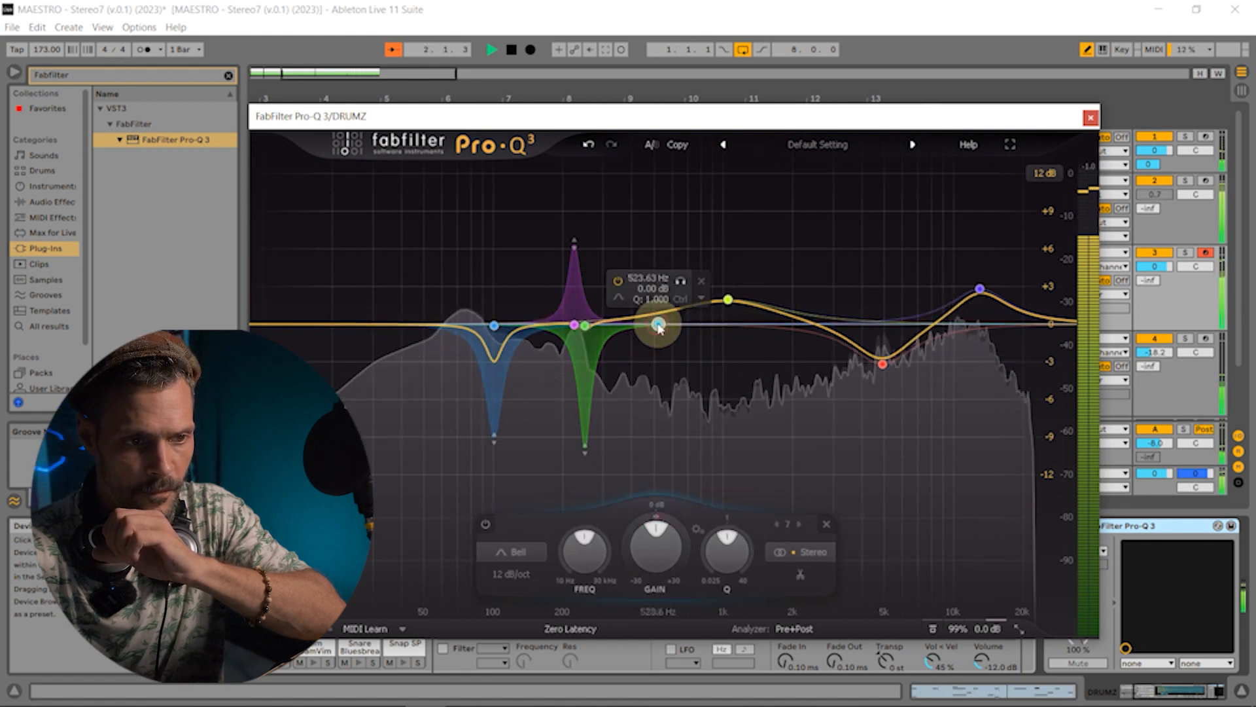
{"action": "left_click_drag", "start_coordinate": [659, 326], "coordinate": [665, 364]}
{"action": "left_click_drag", "start_coordinate": [737, 549], "coordinate": [734, 412]}
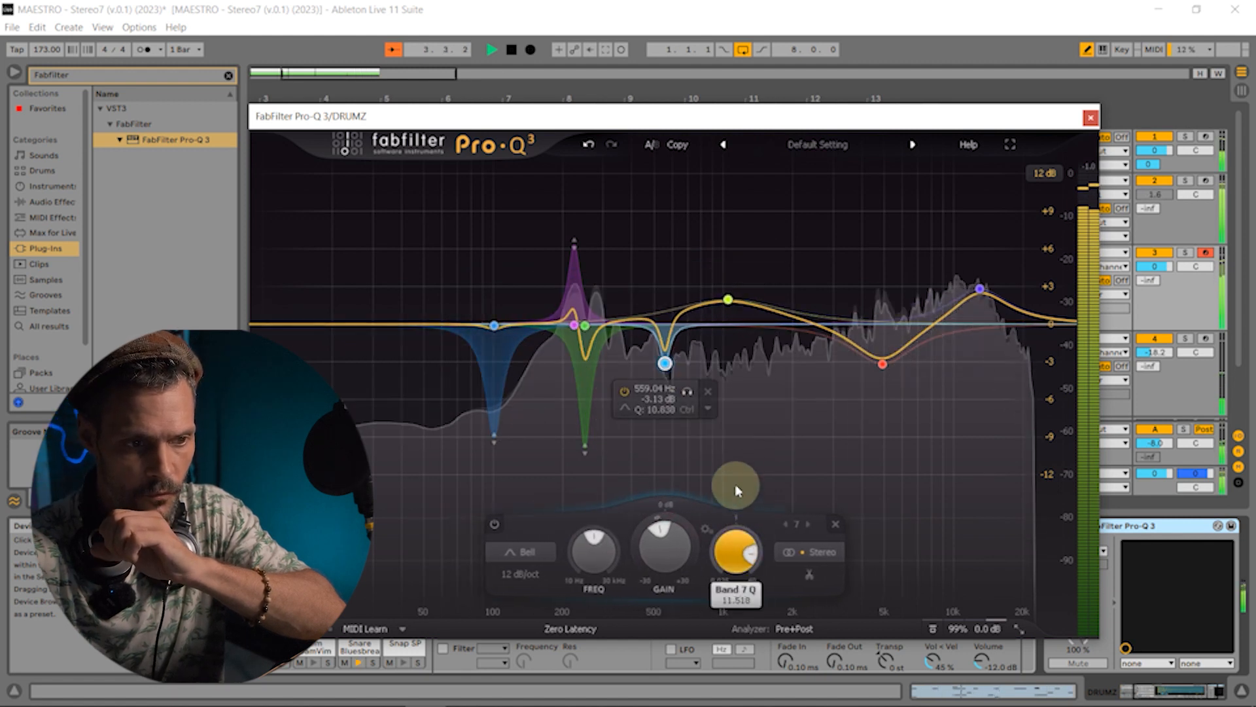
- Move the narrow cut to about 4.9 kHz at -12.98 dB and solo the band to audition that frequency range
{"action": "left_click_drag", "start_coordinate": [667, 366], "coordinate": [887, 490]}
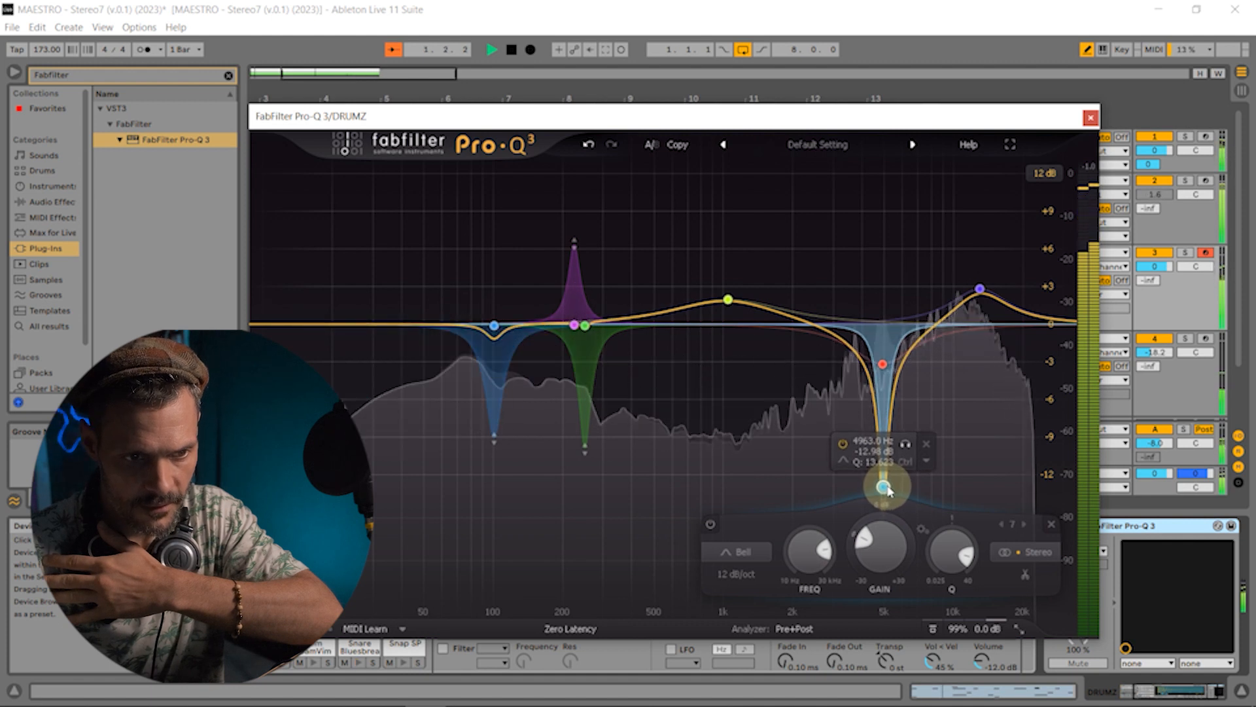
{"action": "left_click", "coordinate": [905, 445]}
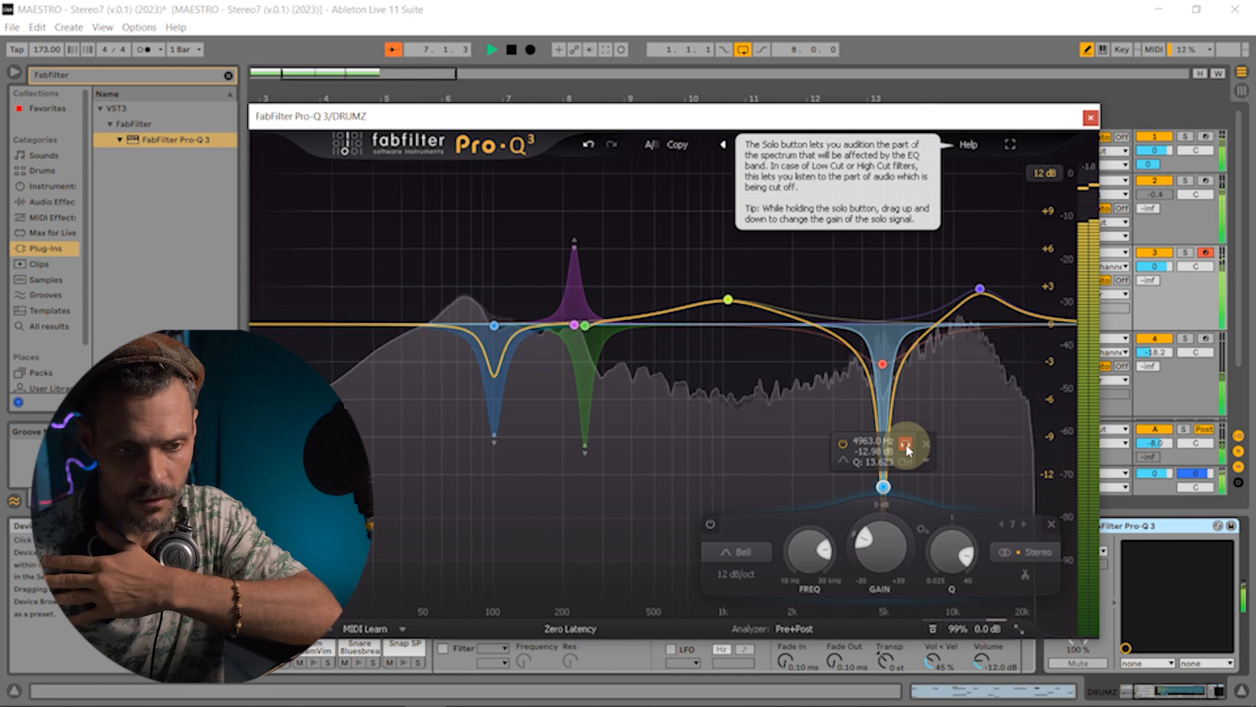
{"action": "left_click", "coordinate": [906, 445]}
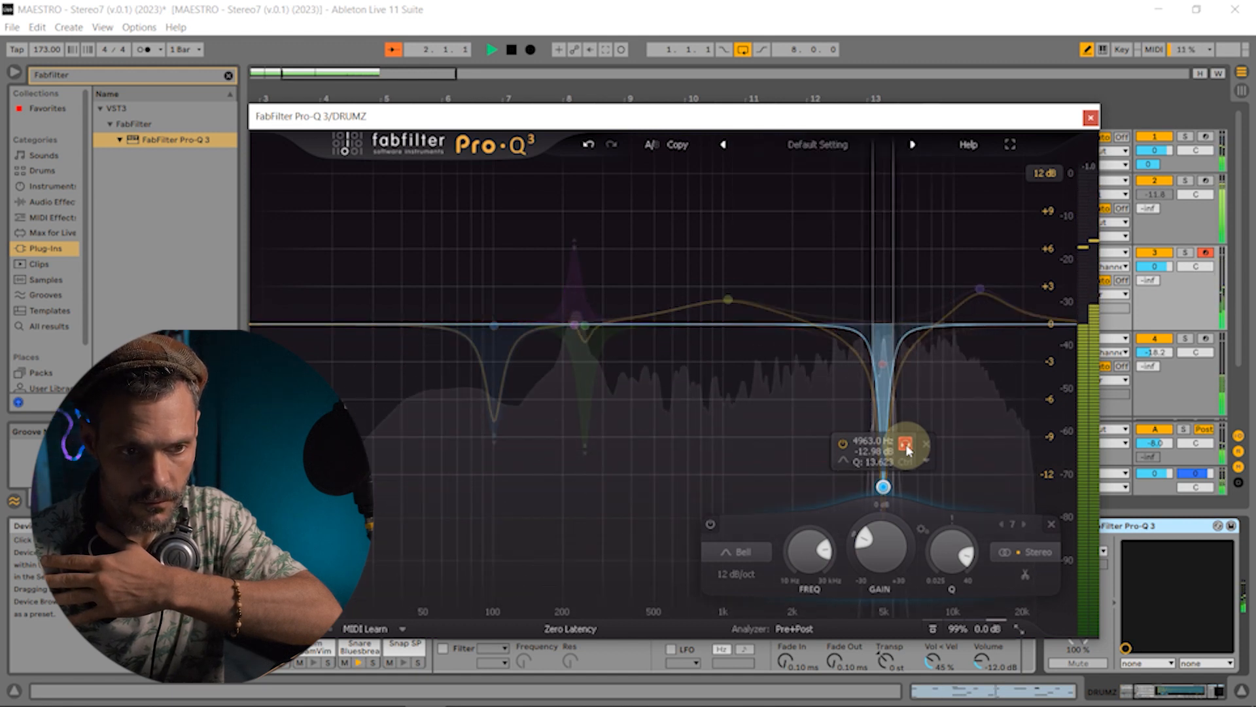
{"action": "left_click_drag", "start_coordinate": [906, 429], "coordinate": [902, 395]}
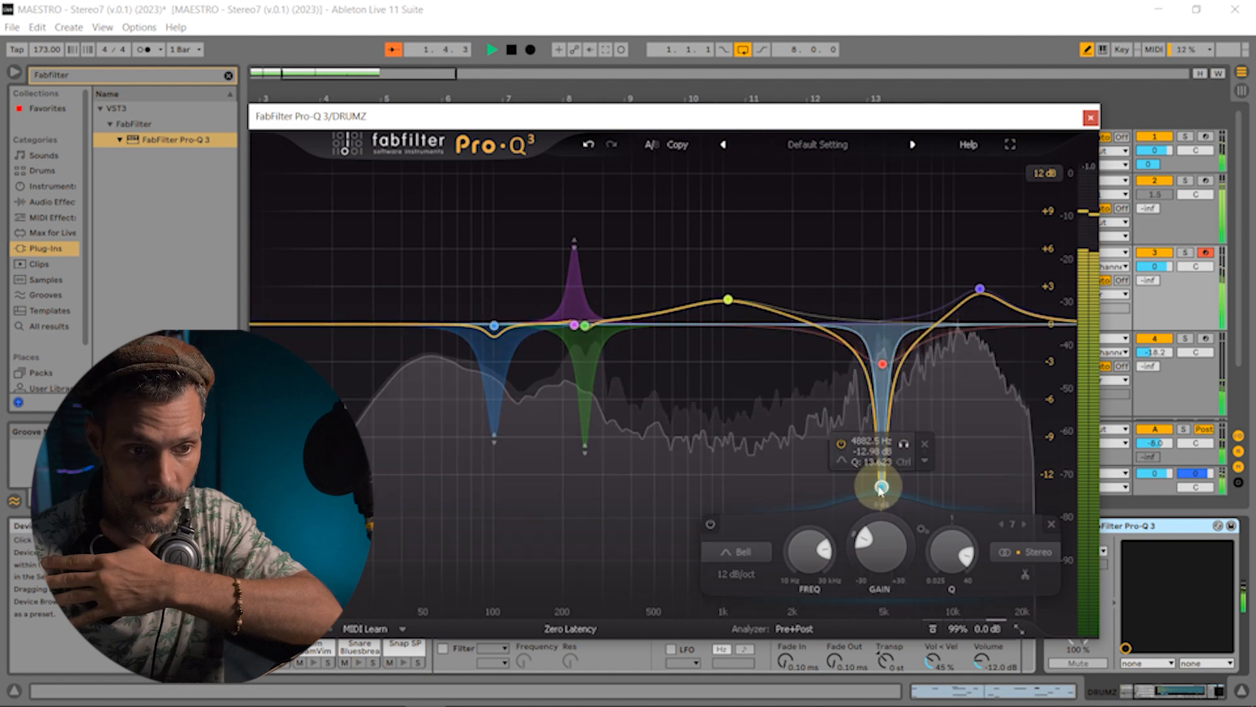
- Ease the narrow 4.9 kHz cut to about -1.10 dB and give the band a dynamic range of -3.41 dB
{"action": "left_click_drag", "start_coordinate": [882, 547], "coordinate": [893, 482]}
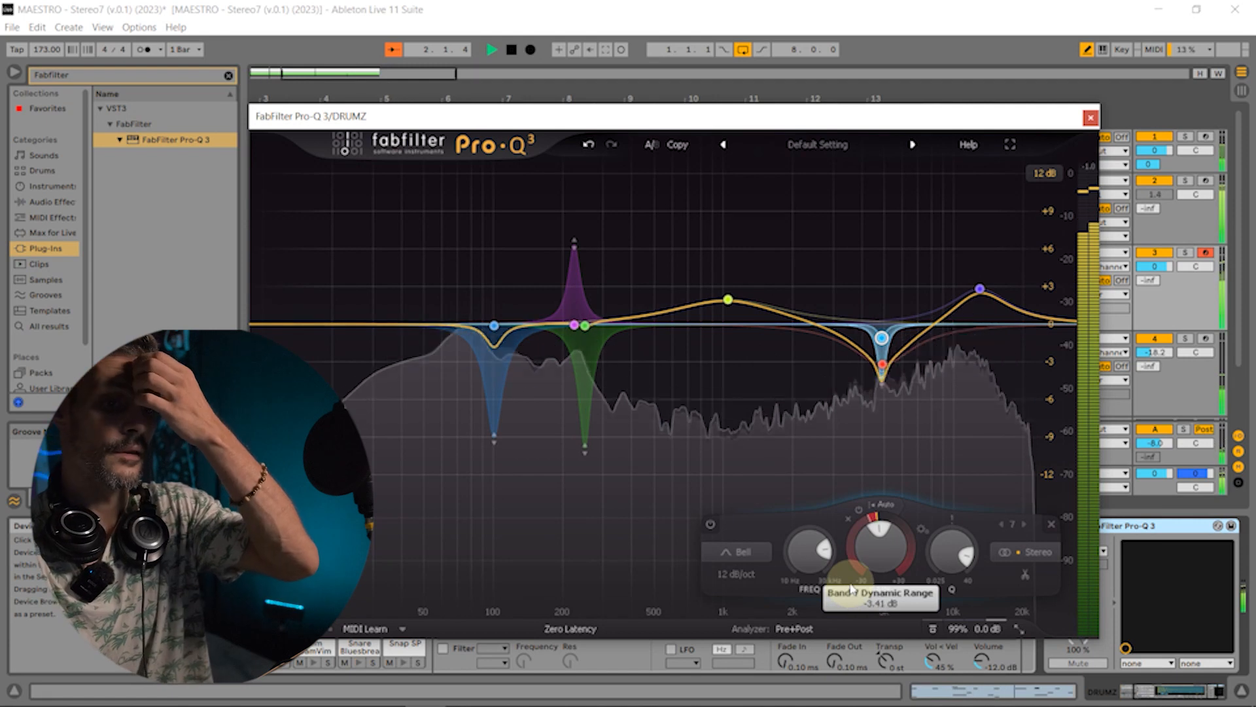
- Scale all DRUMZ EQ gains down to 0% for comparison and bring the Gain Scale back up to 87%
{"action": "left_click_drag", "start_coordinate": [958, 628], "coordinate": [958, 660]}
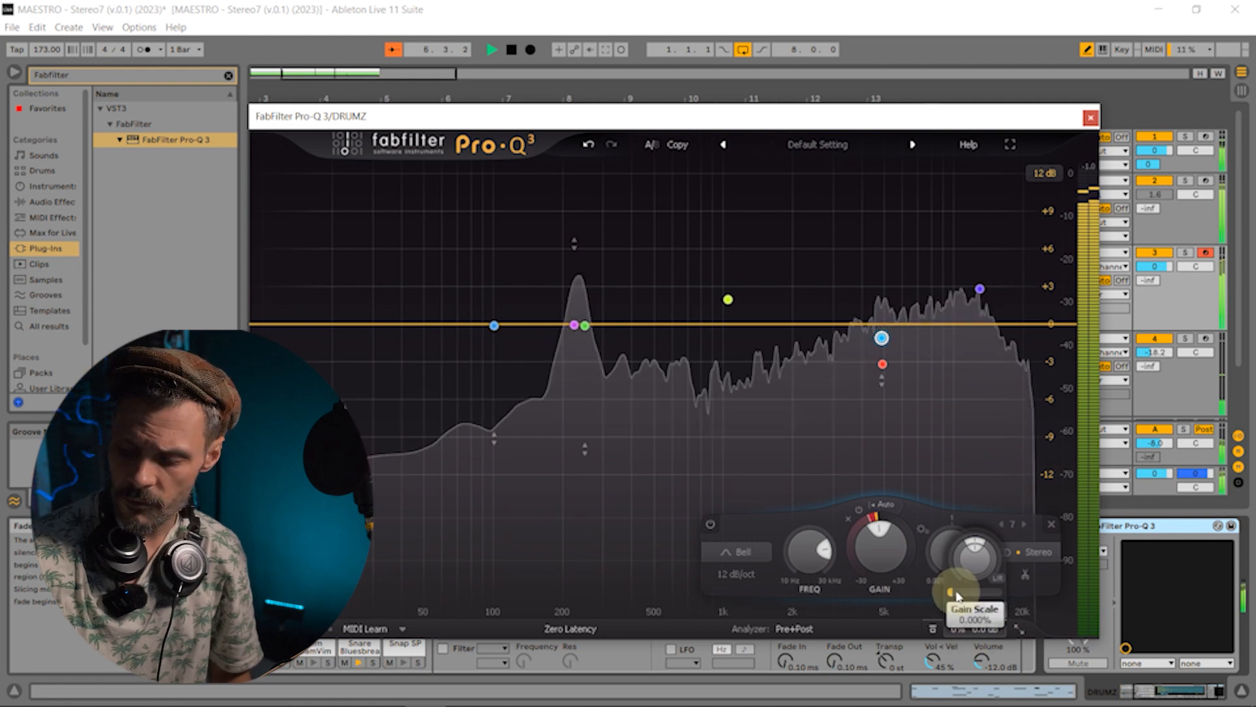
{"action": "mouse_move", "coordinate": [958, 595]}
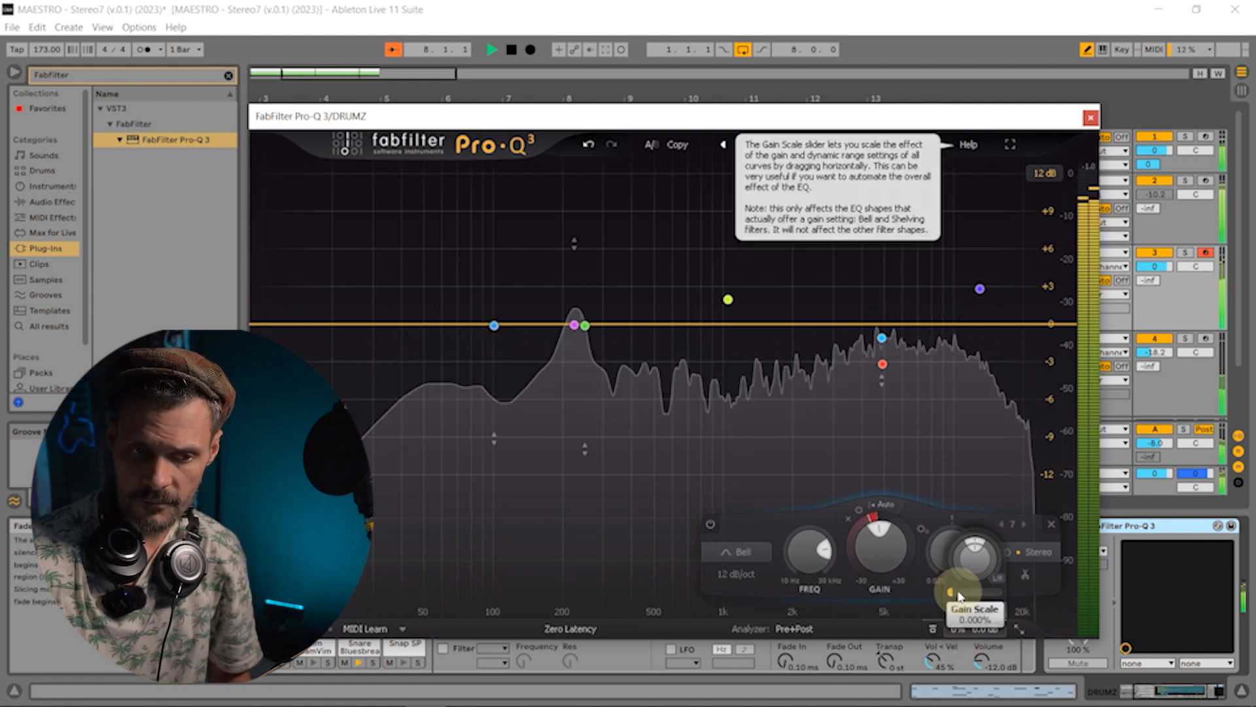
{"action": "left_click", "coordinate": [959, 594]}
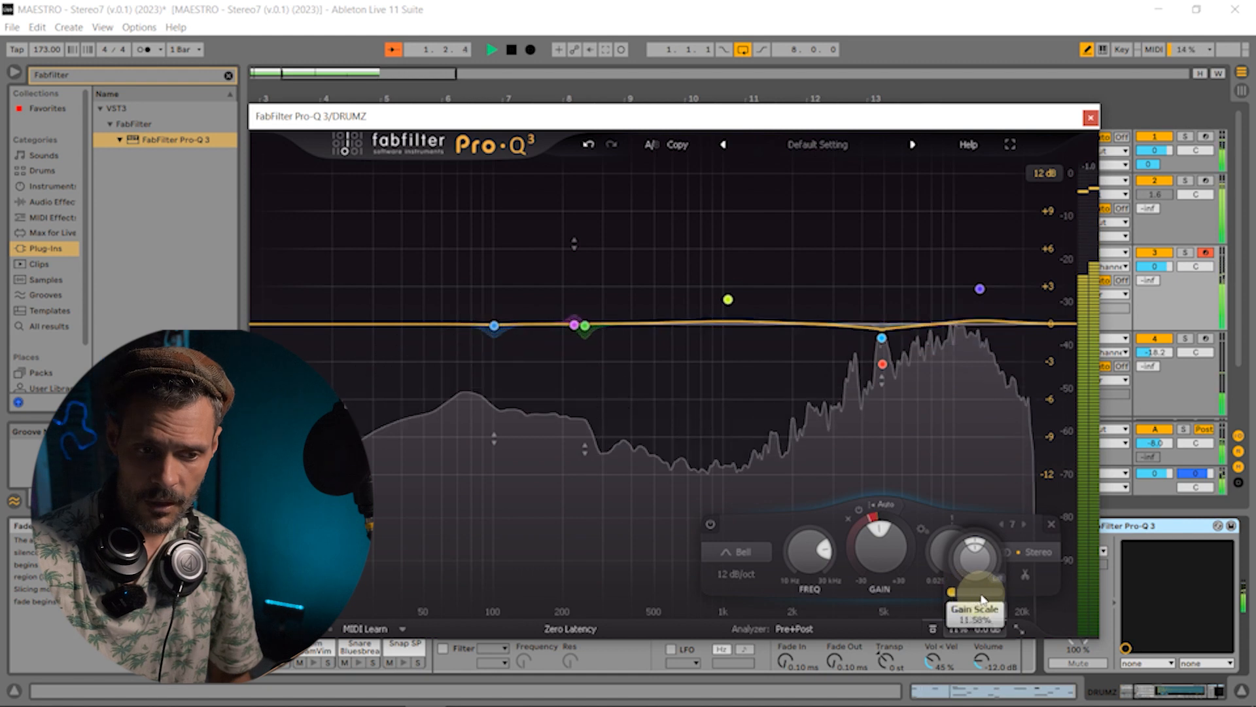
{"action": "left_click_drag", "start_coordinate": [1005, 602], "coordinate": [1027, 602]}
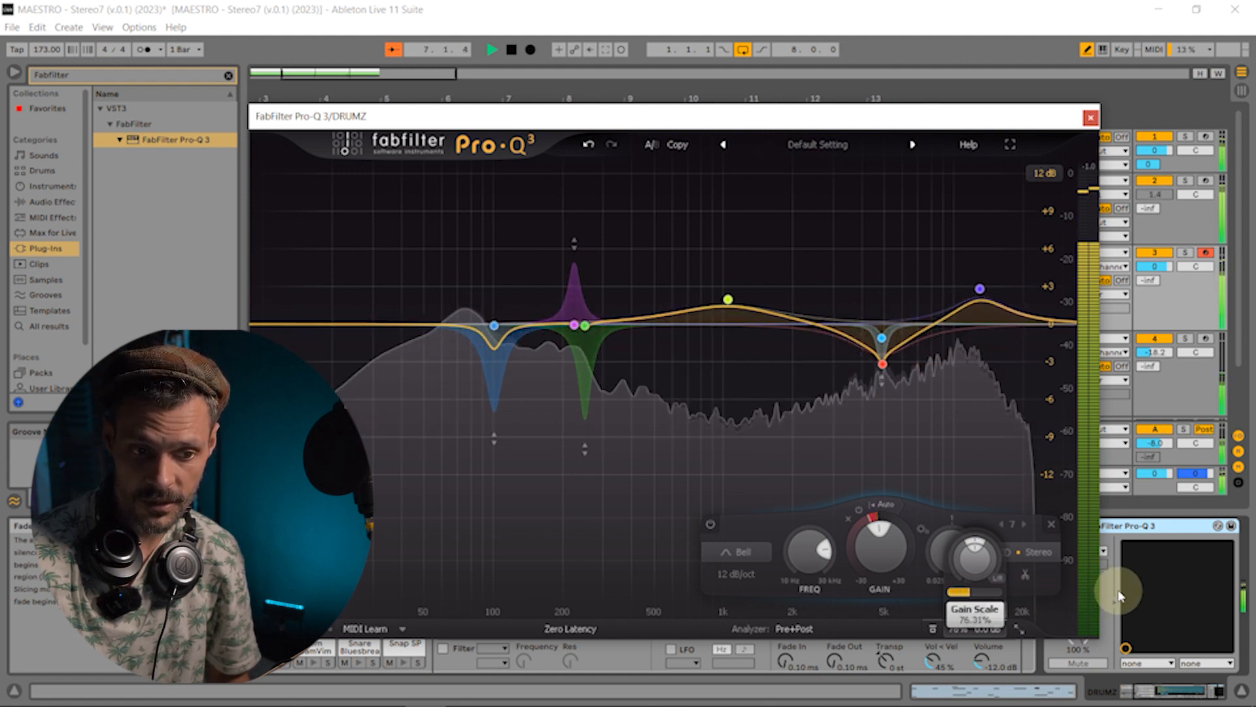
{"action": "left_click_drag", "start_coordinate": [1123, 594], "coordinate": [1146, 592]}
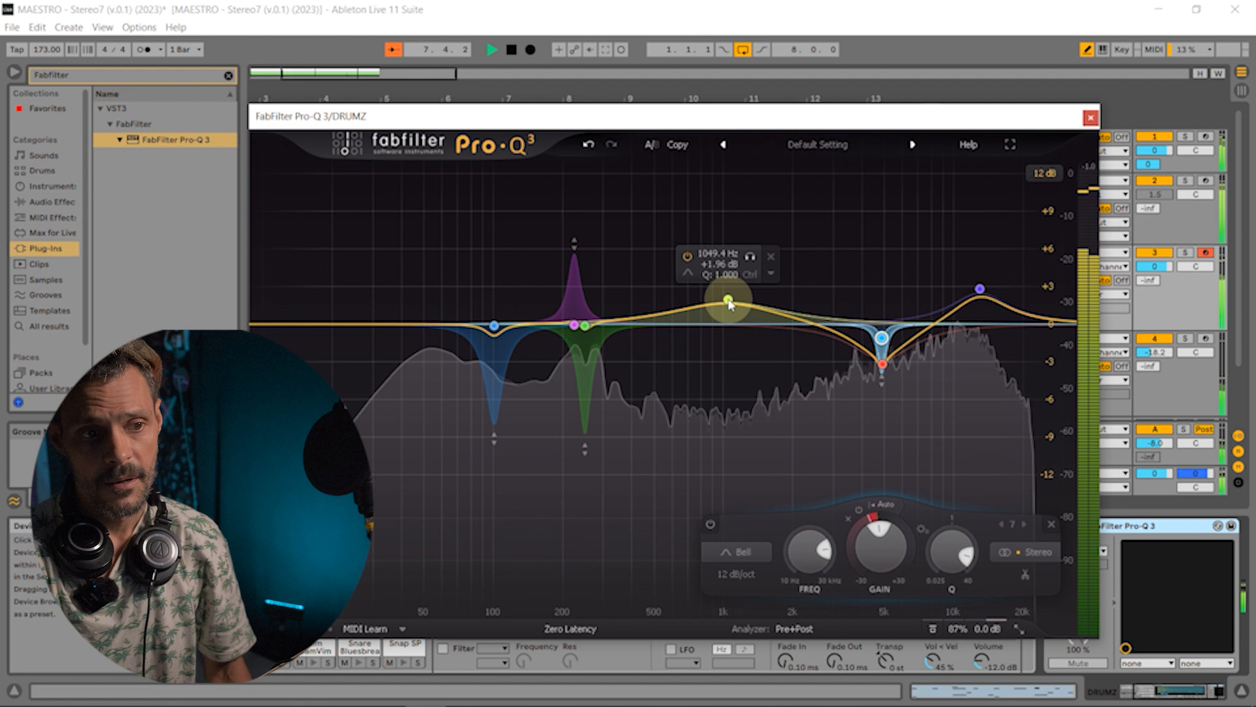
- Lower the 1 kHz bell boost to about 1.5 dB and reduce the upward dynamic range of the 250 Hz band
{"action": "left_click_drag", "start_coordinate": [728, 301], "coordinate": [729, 307]}
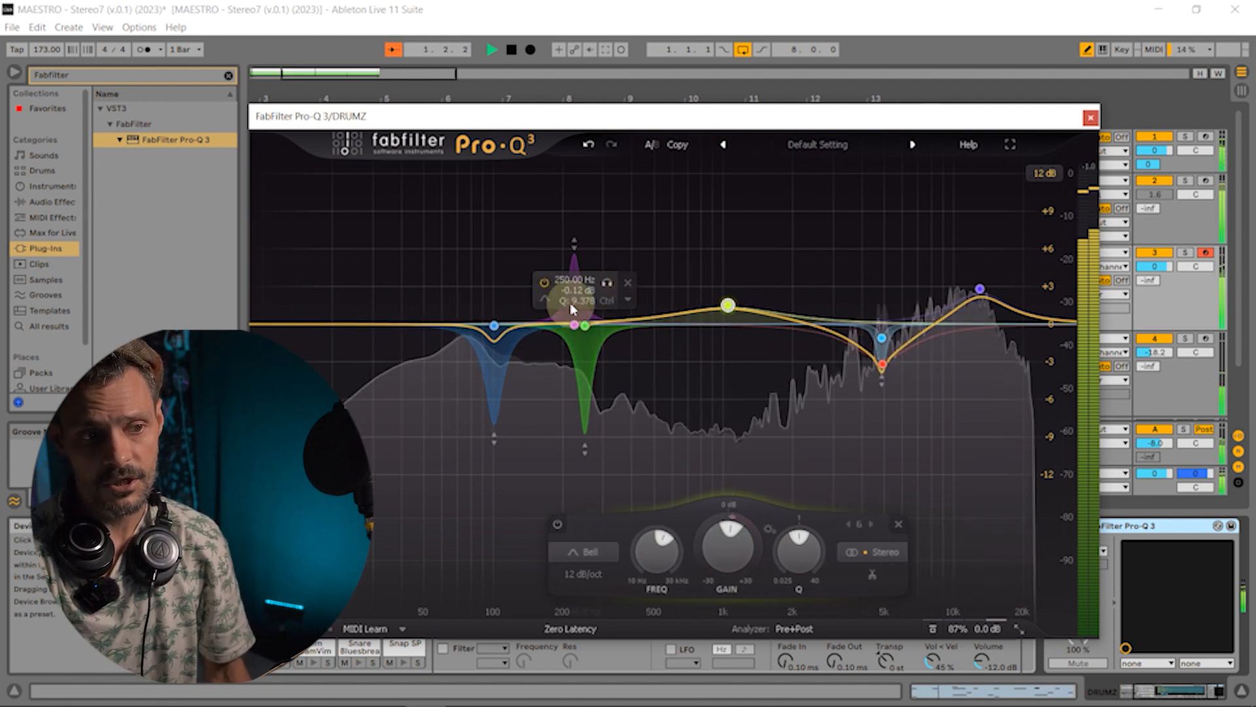
{"action": "left_click", "coordinate": [575, 325]}
{"action": "left_click_drag", "start_coordinate": [569, 518], "coordinate": [577, 527]}
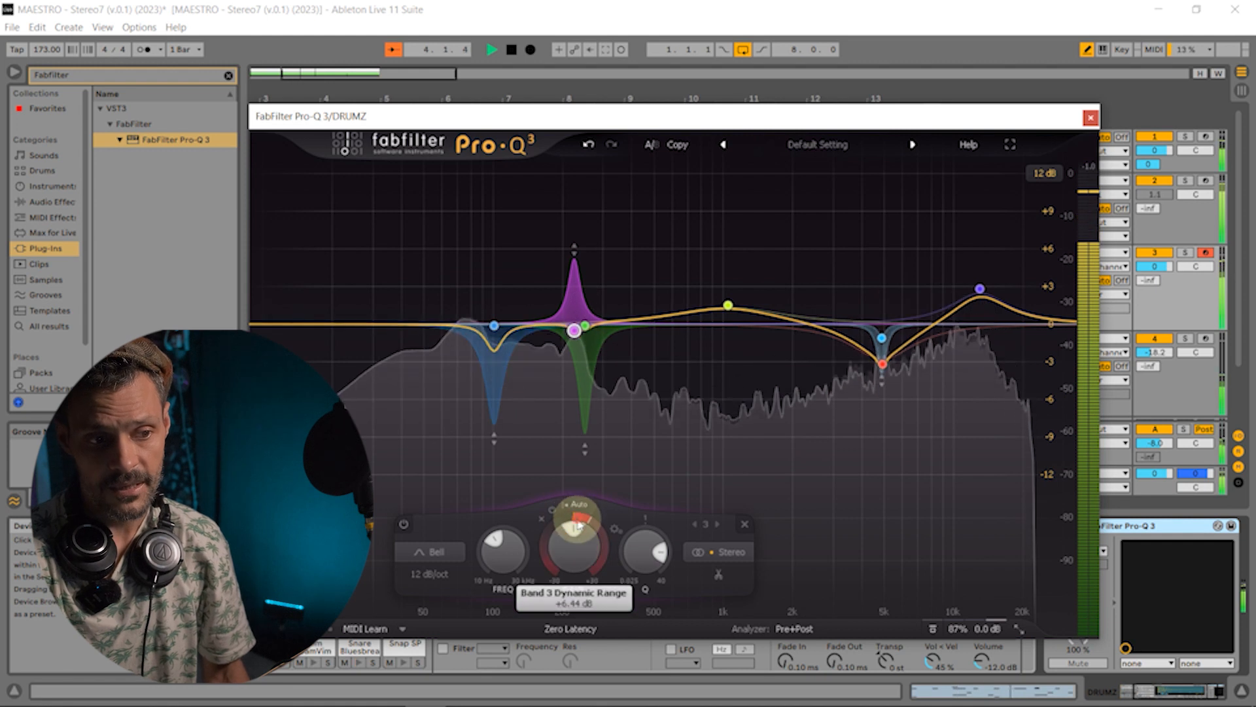
{"action": "left_click", "coordinate": [1029, 175]}
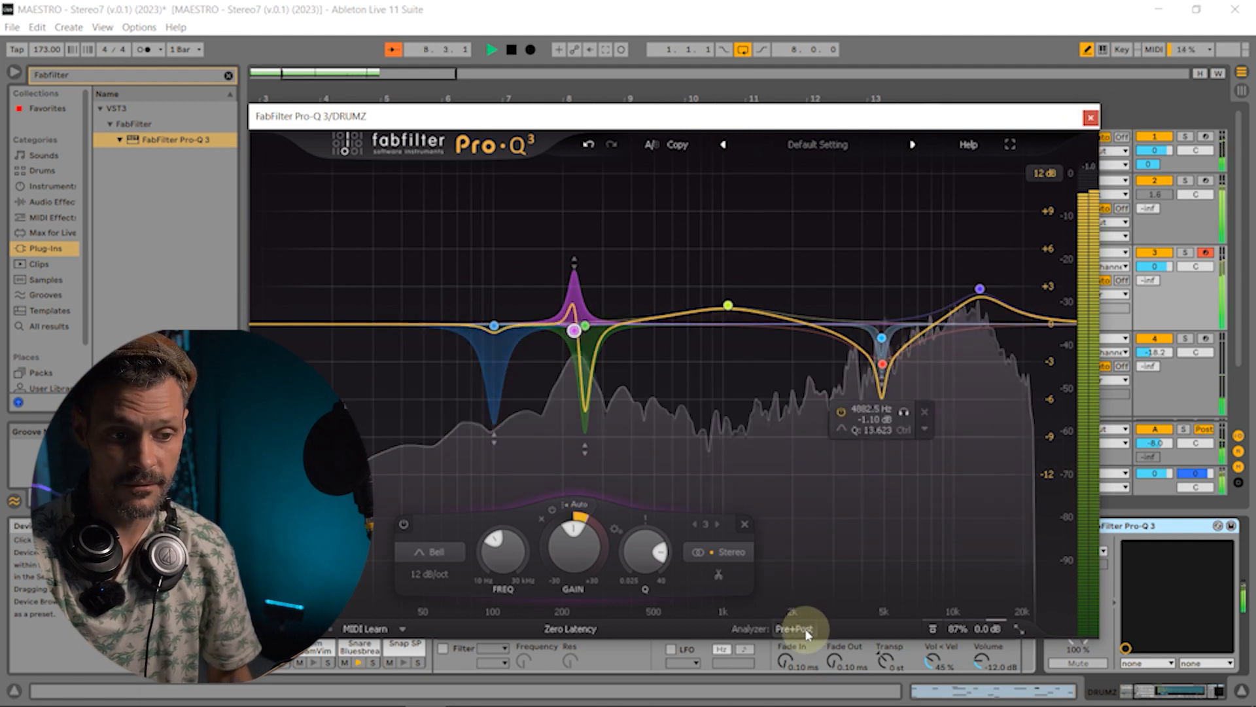
- Turn off the pre and post spectra in the analyzer and close the DRUMZ Pro-Q 3 window
{"action": "left_click", "coordinate": [804, 630]}
{"action": "left_click", "coordinate": [768, 472]}
{"action": "left_click", "coordinate": [723, 473]}
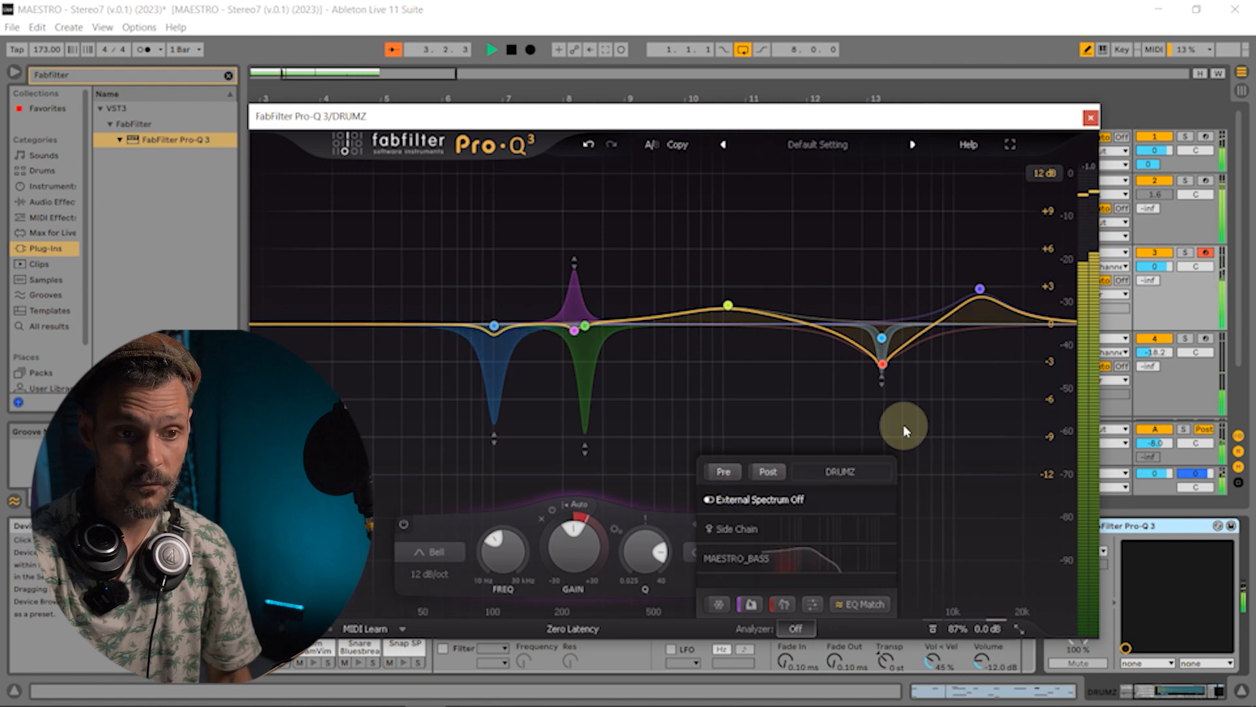
{"action": "left_click", "coordinate": [801, 628]}
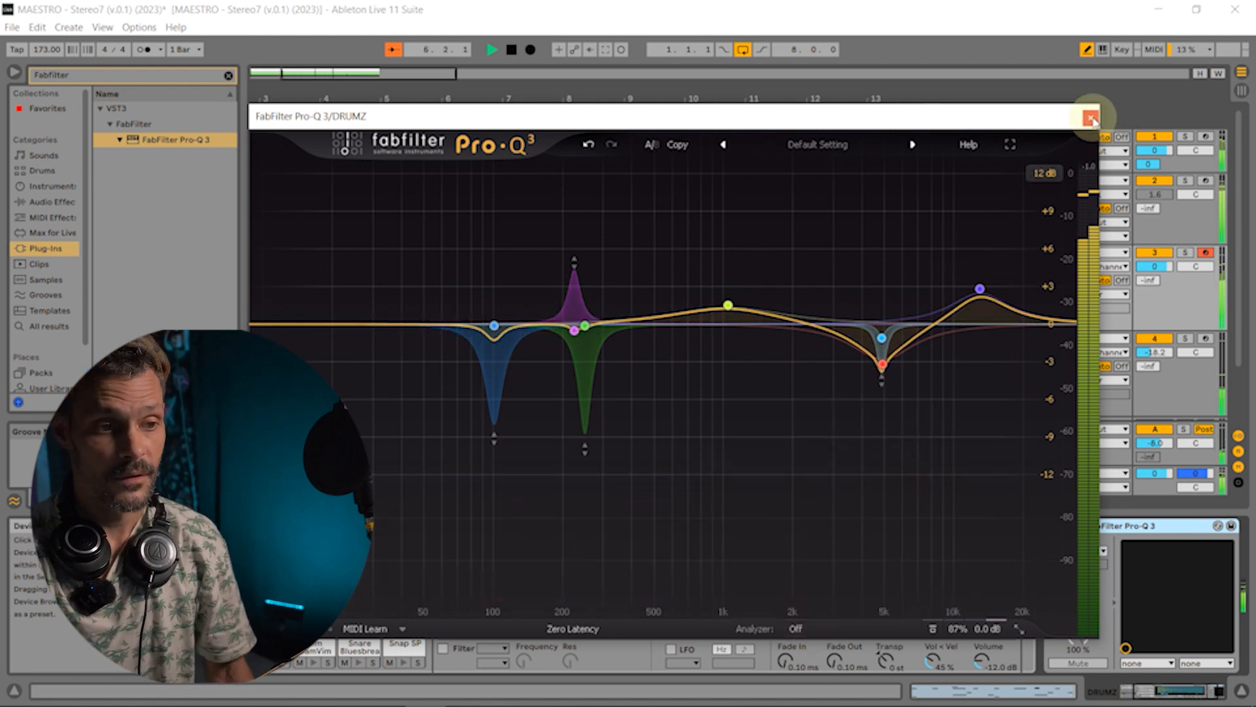
{"action": "mouse_move", "coordinate": [994, 122]}
{"action": "left_mouse_down"}
{"action": "mouse_move", "coordinate": [991, 108]}
{"action": "mouse_move", "coordinate": [997, 126]}
{"action": "left_mouse_up"}
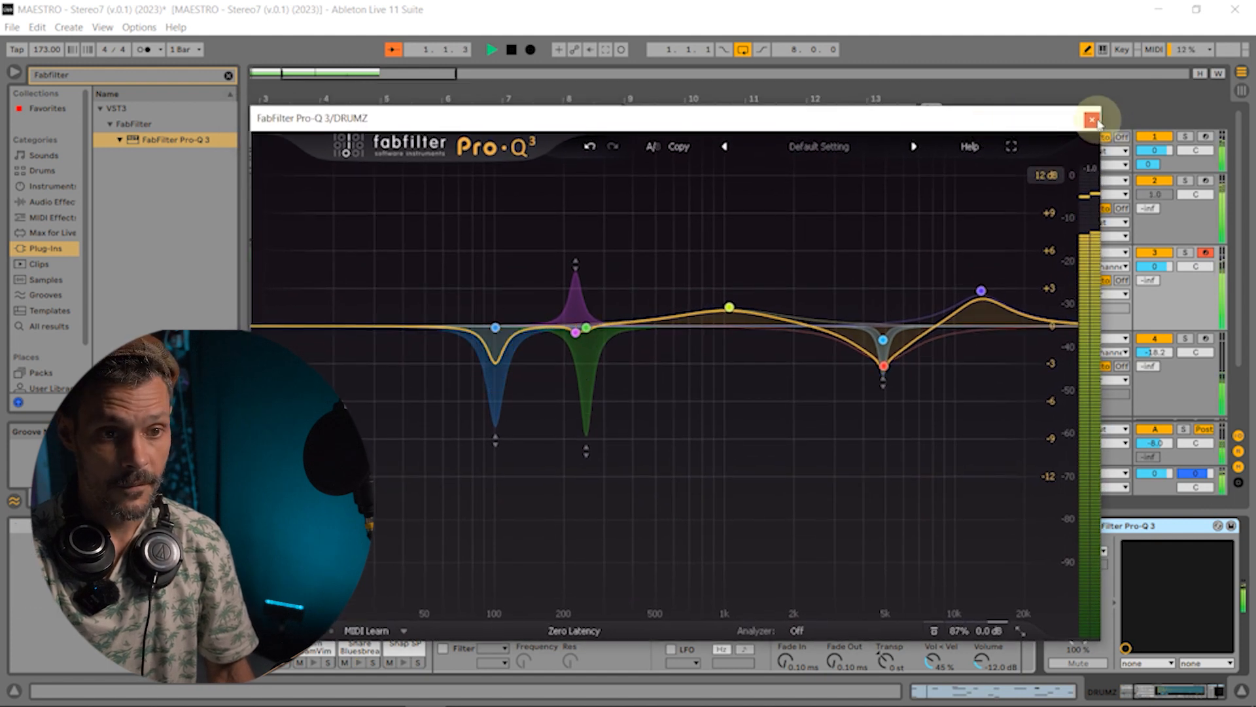
{"action": "left_click", "coordinate": [1092, 120]}
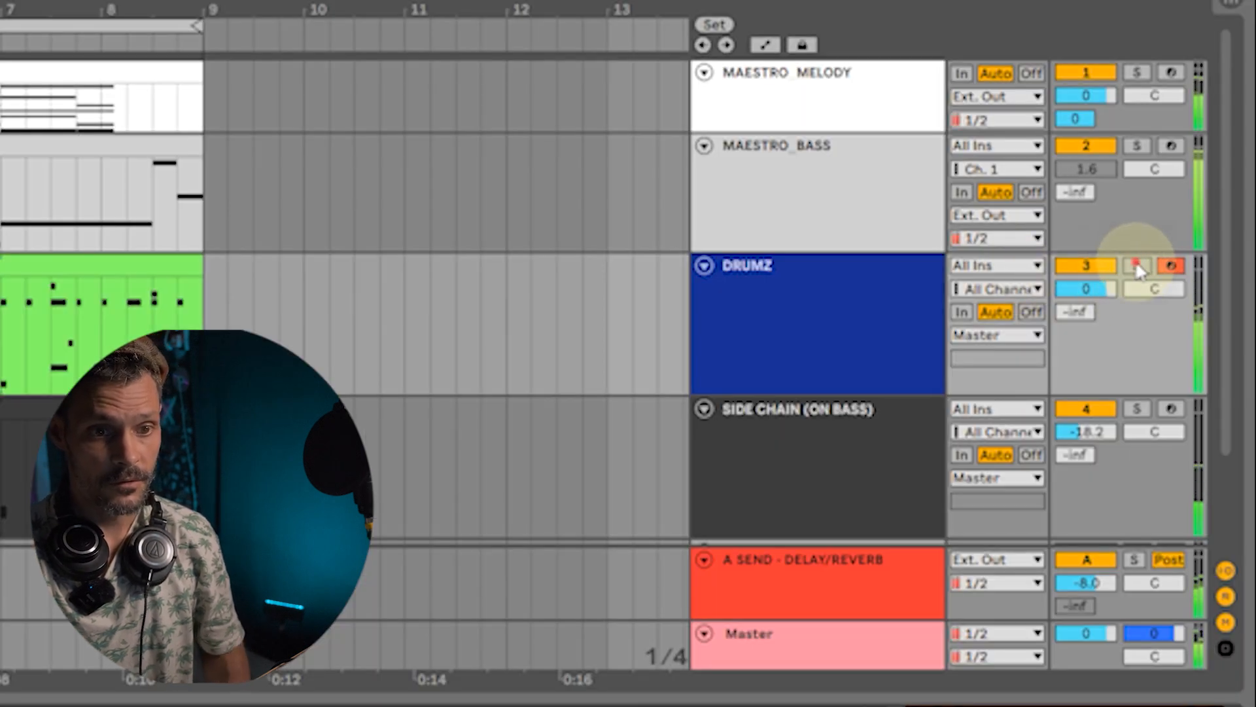
- Solo the DRUMZ track and toggle its FabFilter Pro-Q 3 device to compare the drums with and without EQ
{"action": "left_click", "coordinate": [1137, 266]}
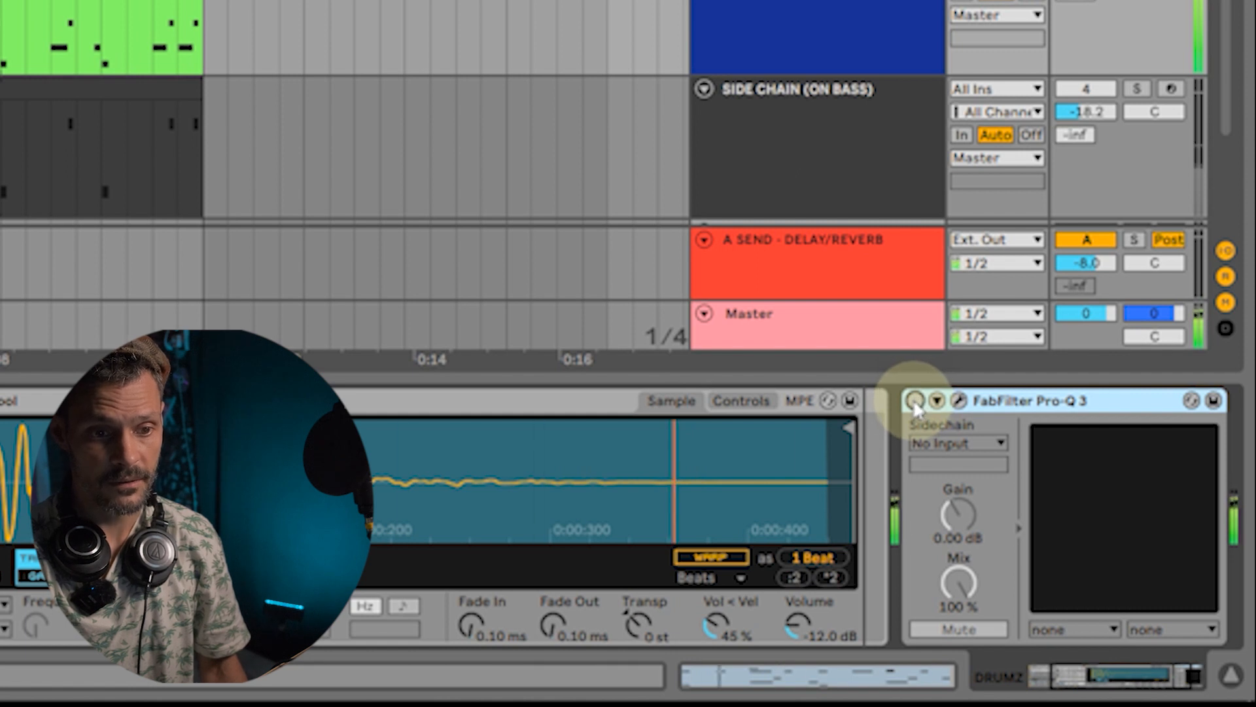
{"action": "left_click", "coordinate": [915, 400]}
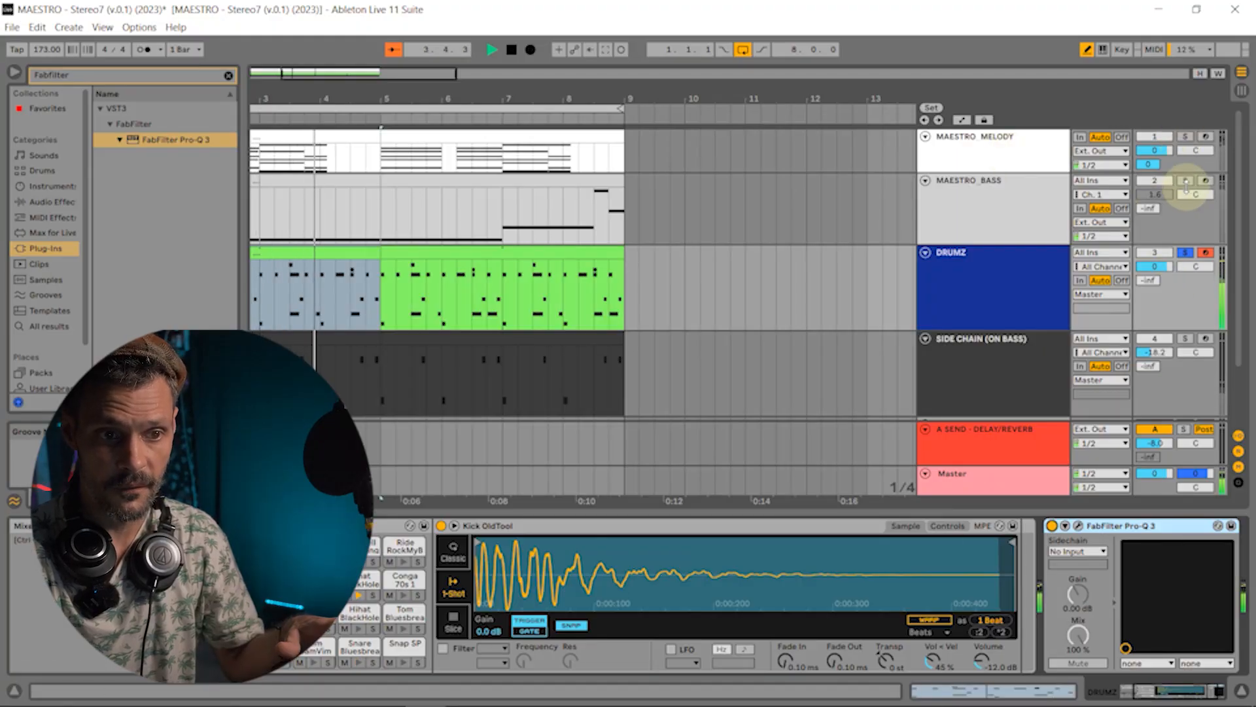
- Select the MAESTRO_MELODY track and add a bell band at 1500 Hz in its FabFilter Pro-Q 3
{"action": "left_click", "coordinate": [1024, 158]}
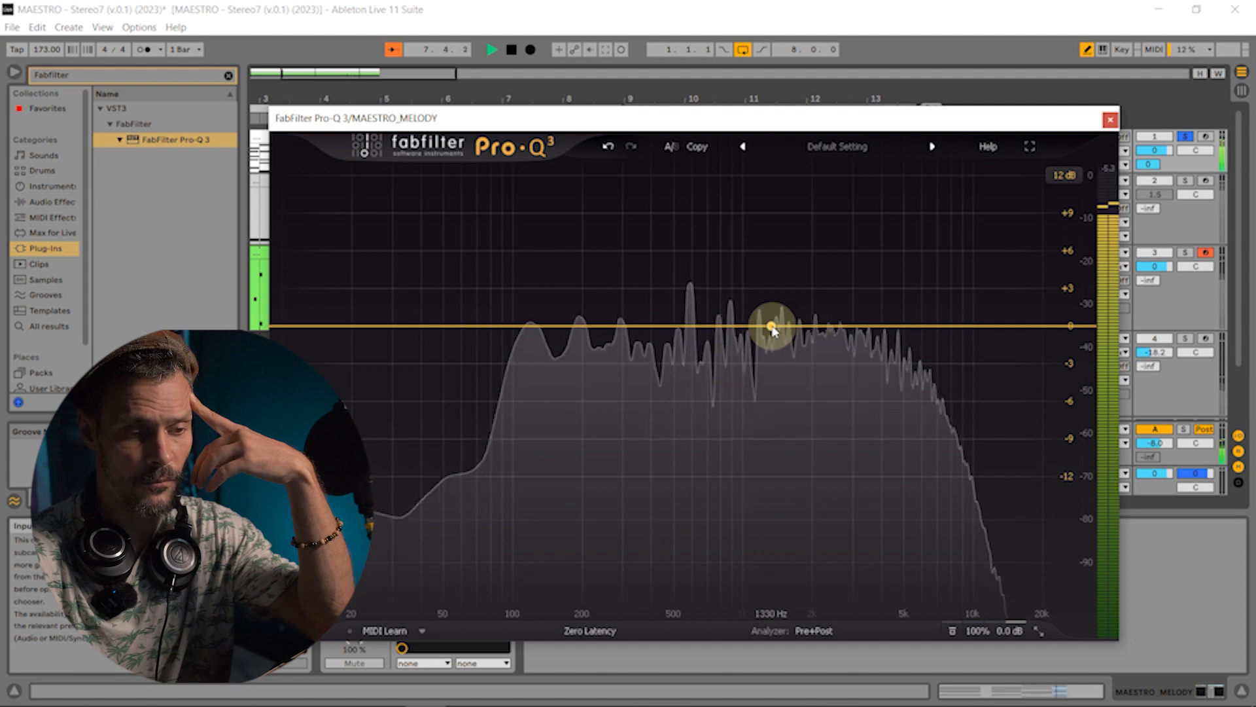
{"action": "left_click_drag", "start_coordinate": [772, 327], "coordinate": [772, 335]}
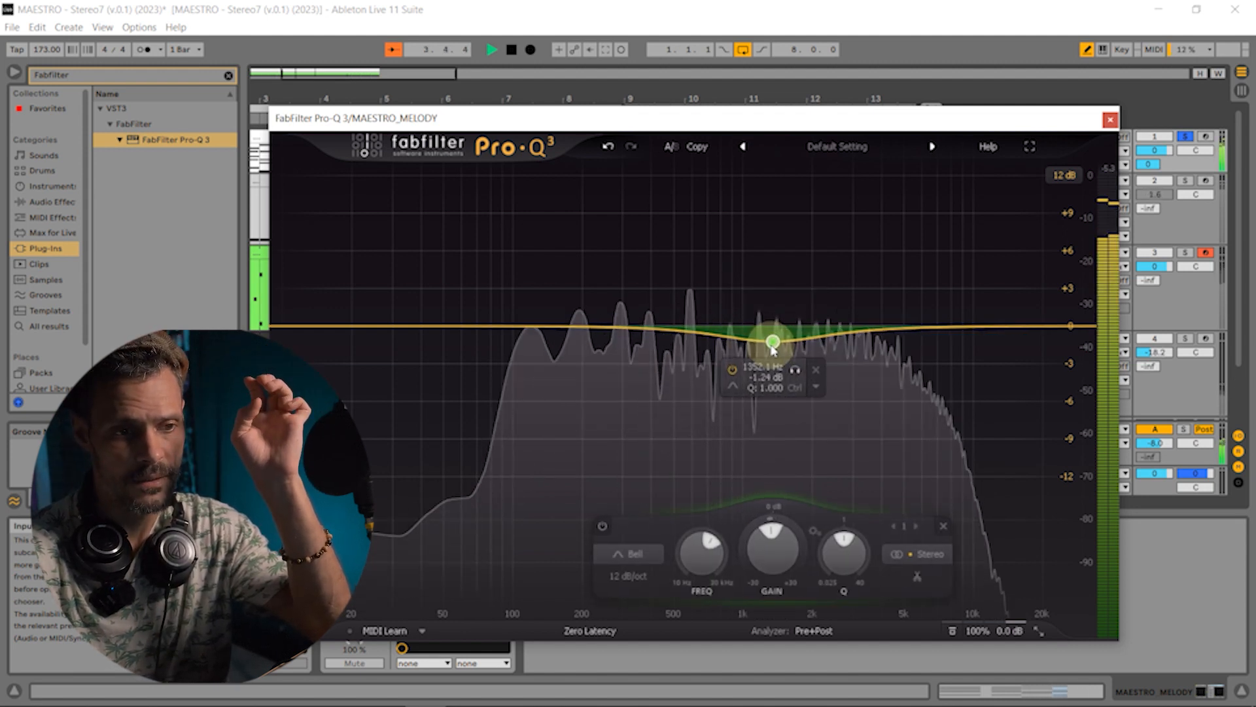
{"action": "left_click_drag", "start_coordinate": [773, 357], "coordinate": [772, 341]}
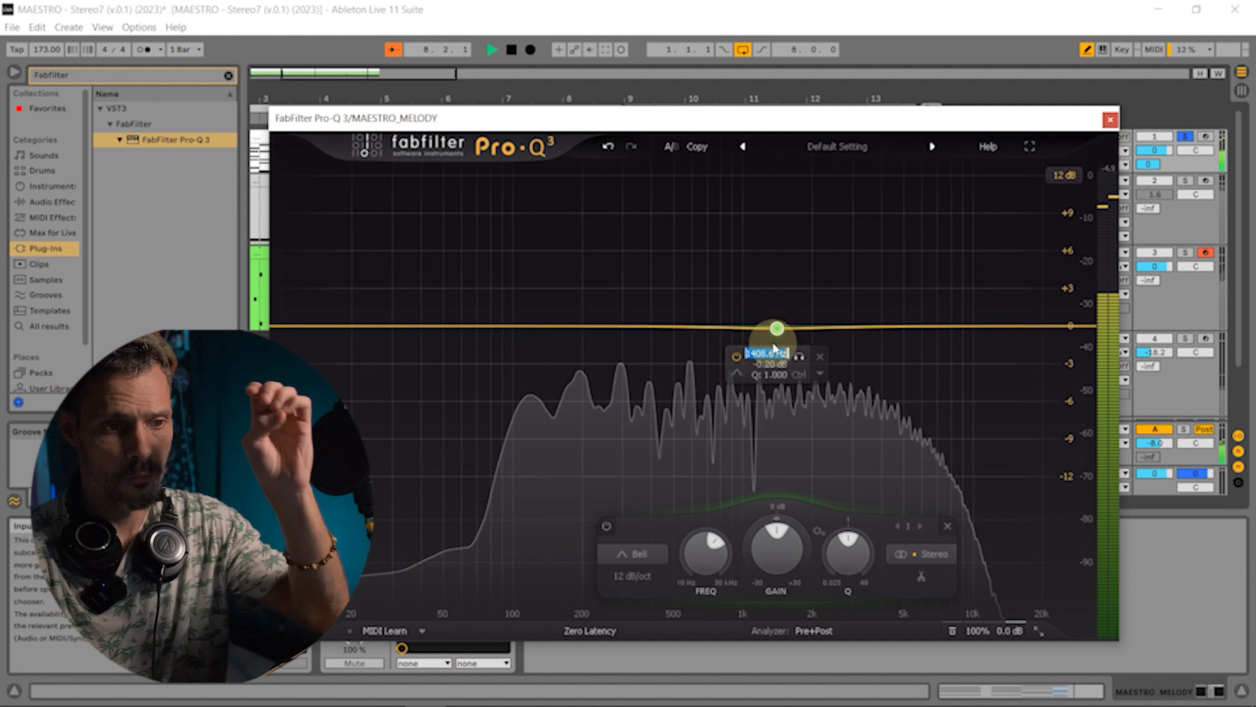
{"action": "type", "text": "500"}
{"action": "key", "text": "Return"}
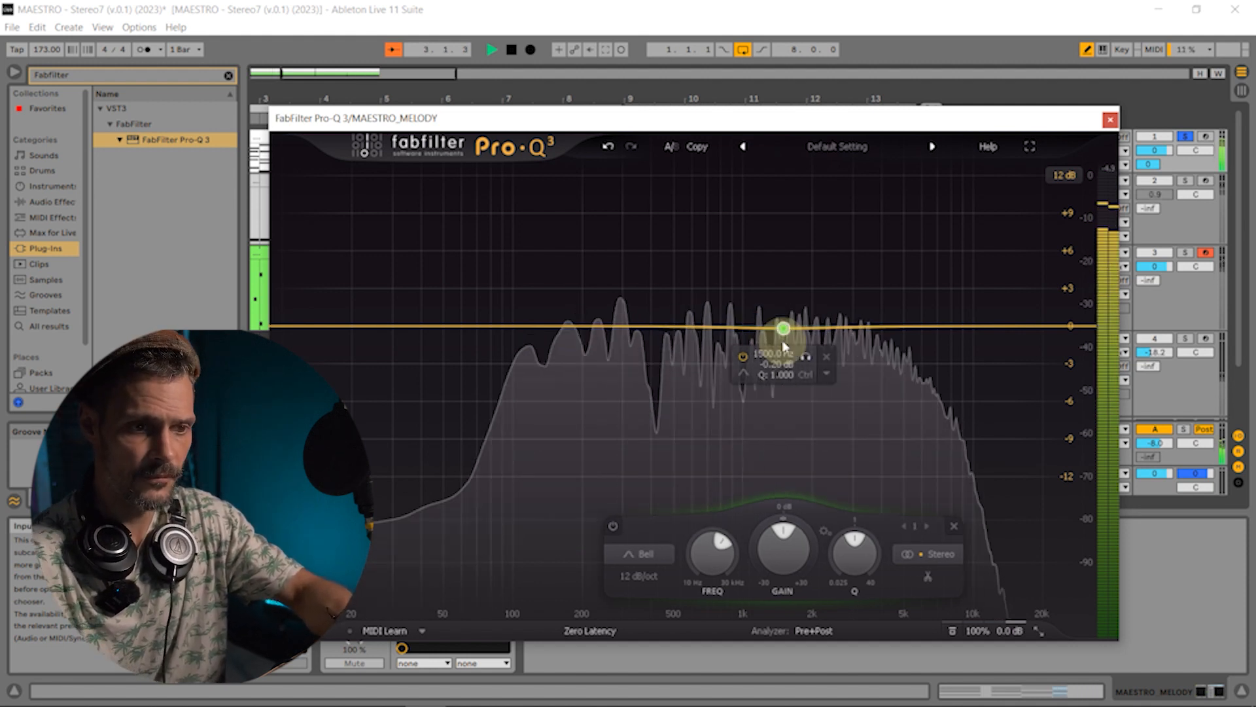
- Add a second bell band to the melody EQ and set its frequency to 300 Hz
{"action": "left_click", "coordinate": [624, 326]}
{"action": "double_click", "coordinate": [611, 280]}
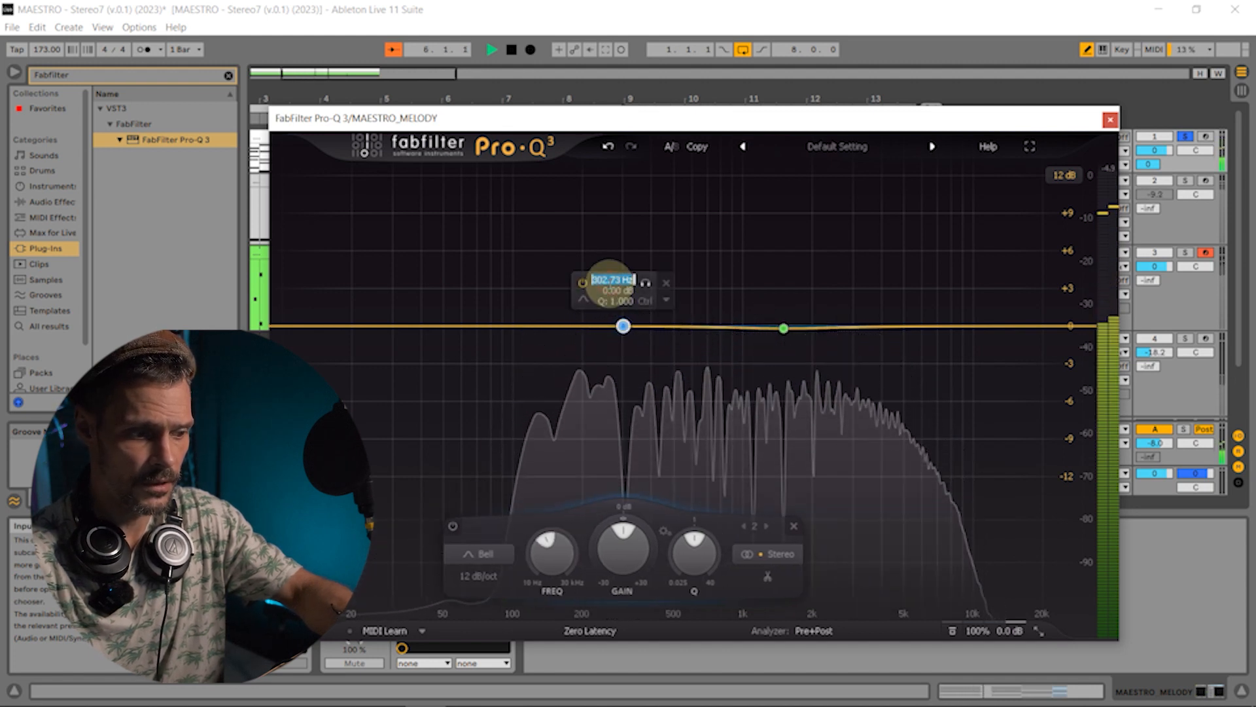
{"action": "type", "text": "300"}
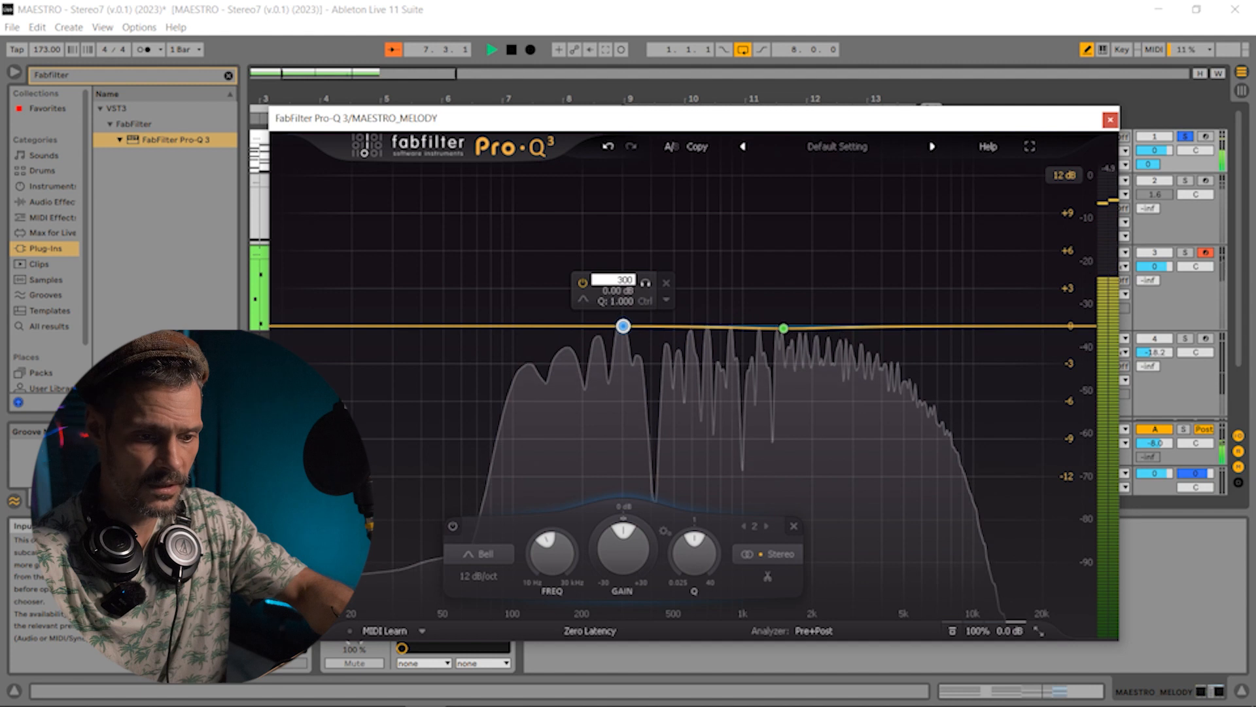
{"action": "key", "text": "Return"}
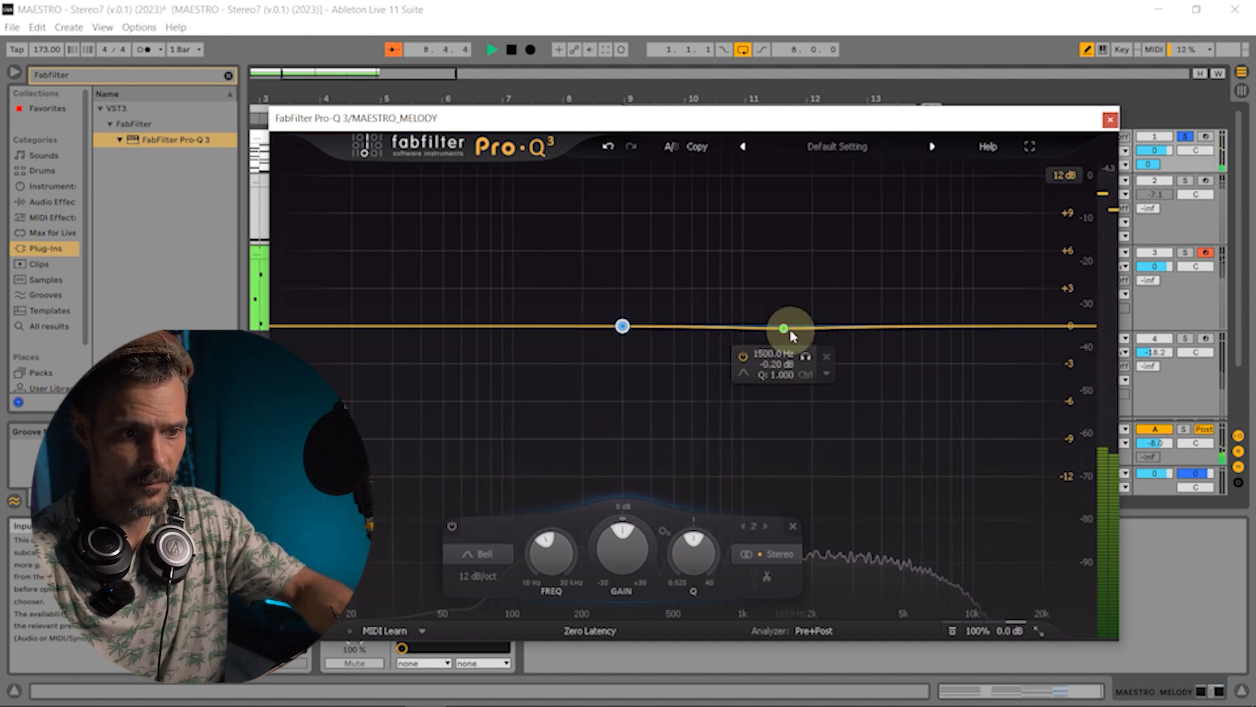
- Set the gain of the 1500 Hz band to 0 dB
{"action": "double_click", "coordinate": [775, 363]}
{"action": "type", "text": "0"}
{"action": "key", "text": "Return"}
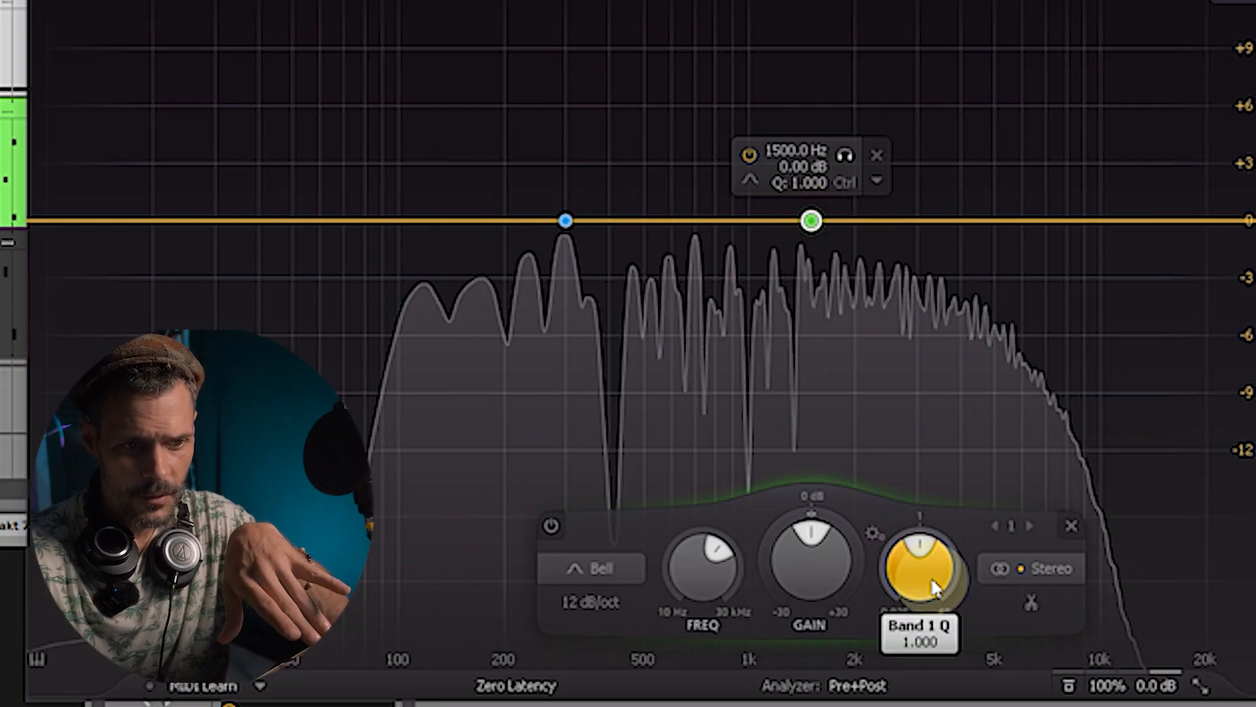
- Try a narrow -7.09 dB cut on the 1500 Hz band and soften it to a wide, shallow cut with Q 1.364
{"action": "left_click_drag", "start_coordinate": [935, 587], "coordinate": [895, 487]}
{"action": "left_click_drag", "start_coordinate": [807, 545], "coordinate": [796, 706]}
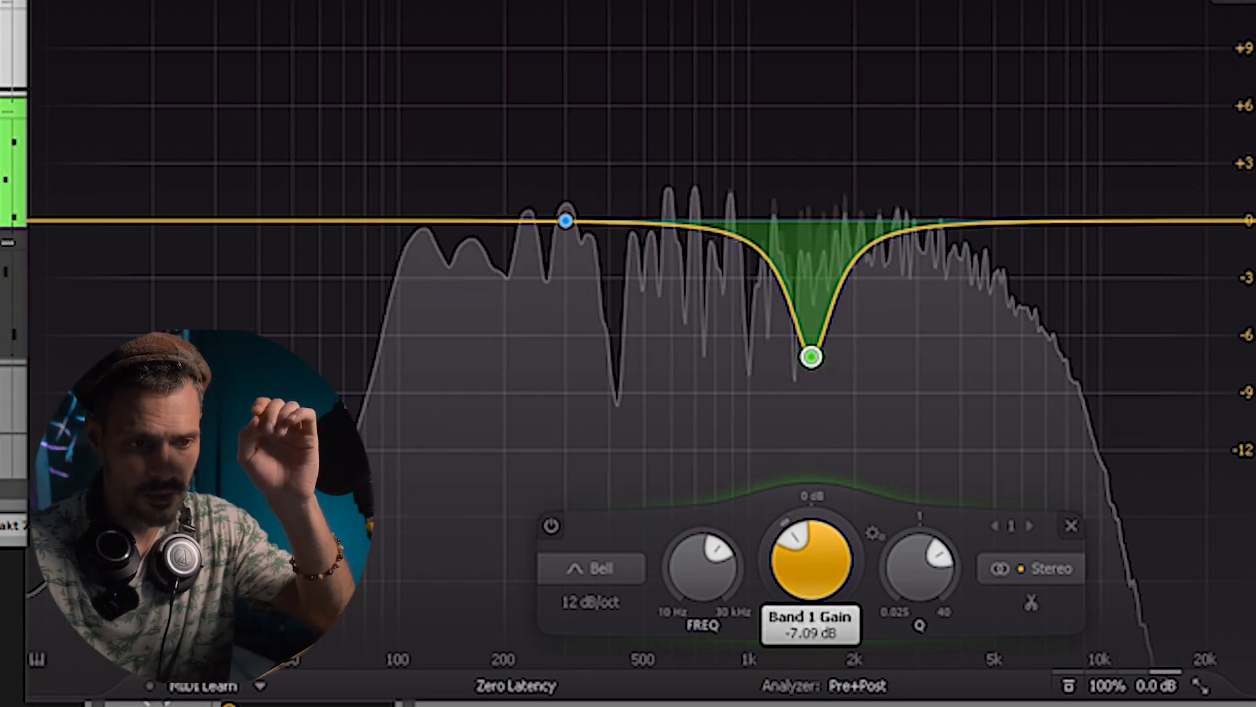
{"action": "left_click_drag", "start_coordinate": [818, 553], "coordinate": [929, 481]}
{"action": "left_click_drag", "start_coordinate": [918, 553], "coordinate": [901, 662]}
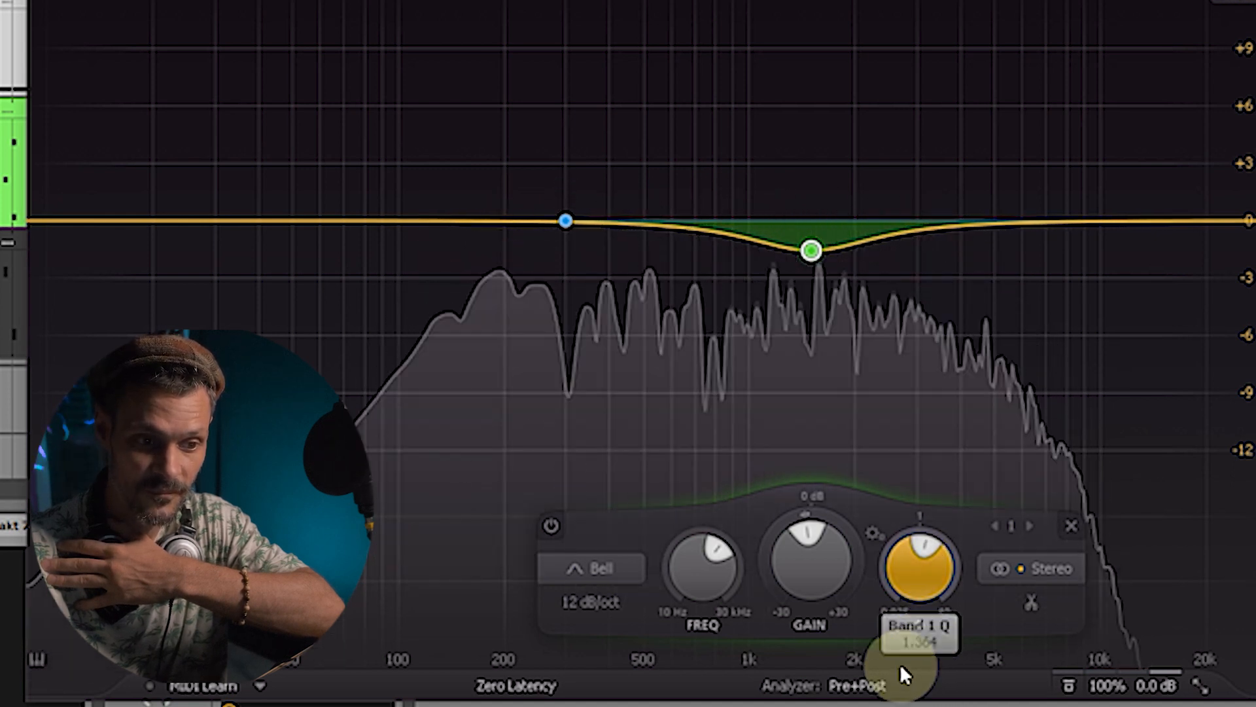
- Adjust the depth of the 1500 Hz cut and set its gain to exactly -2 dB
{"action": "left_click_drag", "start_coordinate": [826, 527], "coordinate": [851, 630]}
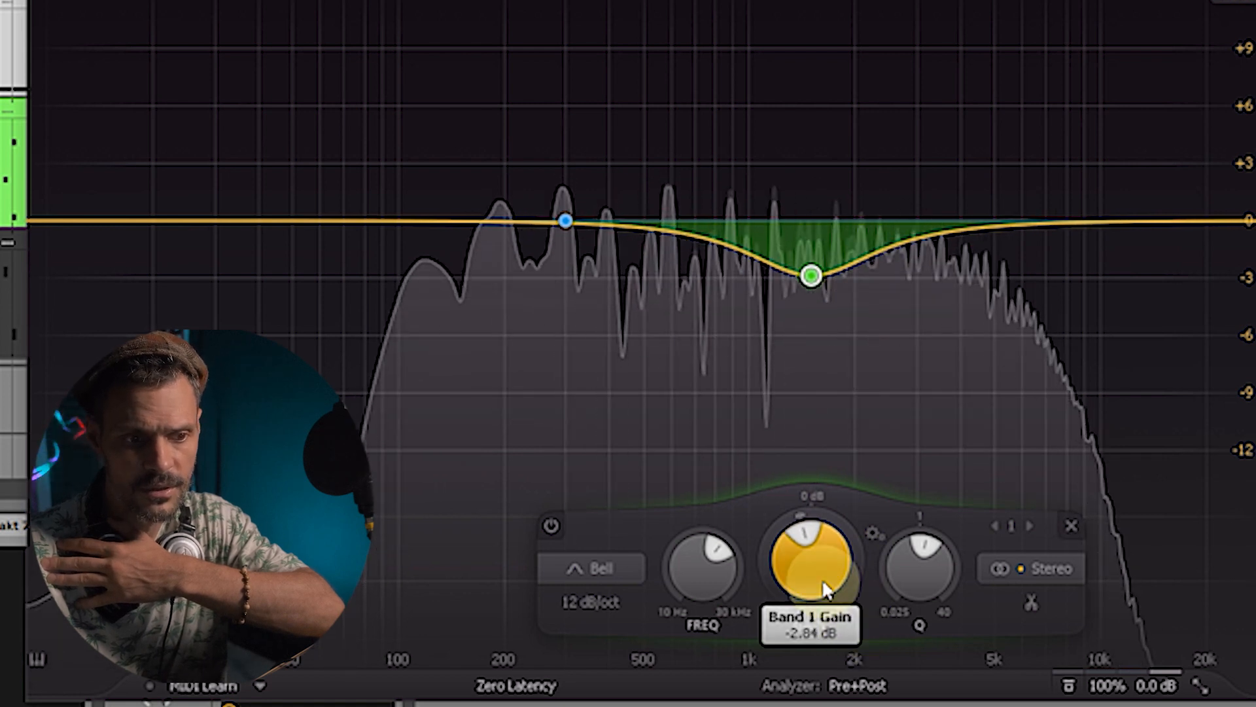
{"action": "double_click", "coordinate": [838, 631]}
{"action": "key", "text": "BackSpace"}
{"action": "type", "text": "-2"}
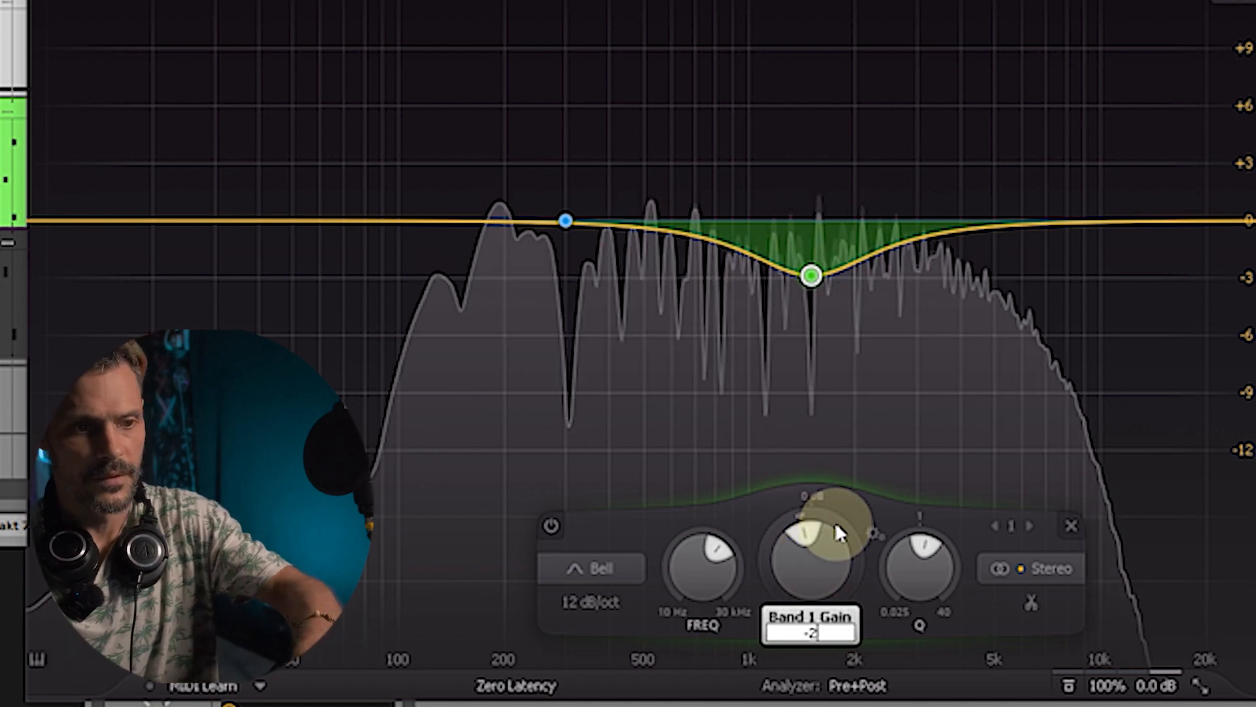
{"action": "key", "text": "Return"}
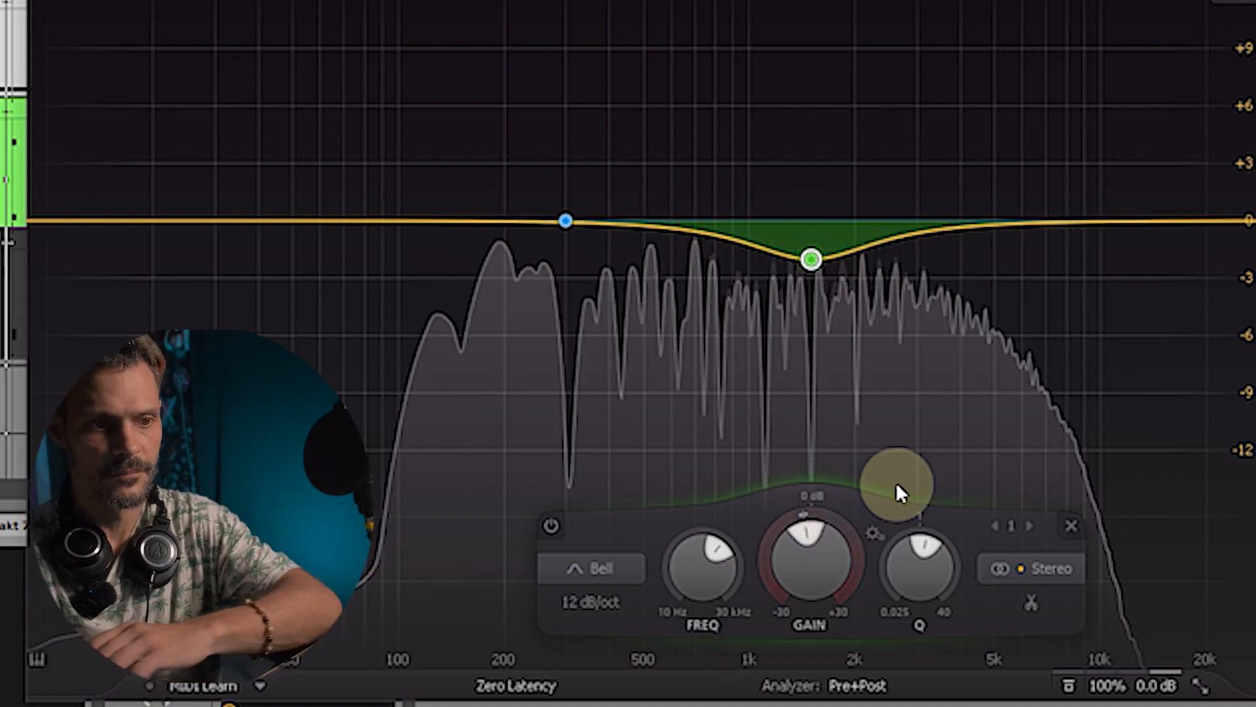
- Set the 300 Hz band's Q to 6.173 and give it a downward dynamic range of about 5 dB
{"action": "left_click", "coordinate": [566, 222]}
{"action": "left_click_drag", "start_coordinate": [687, 586], "coordinate": [697, 482]}
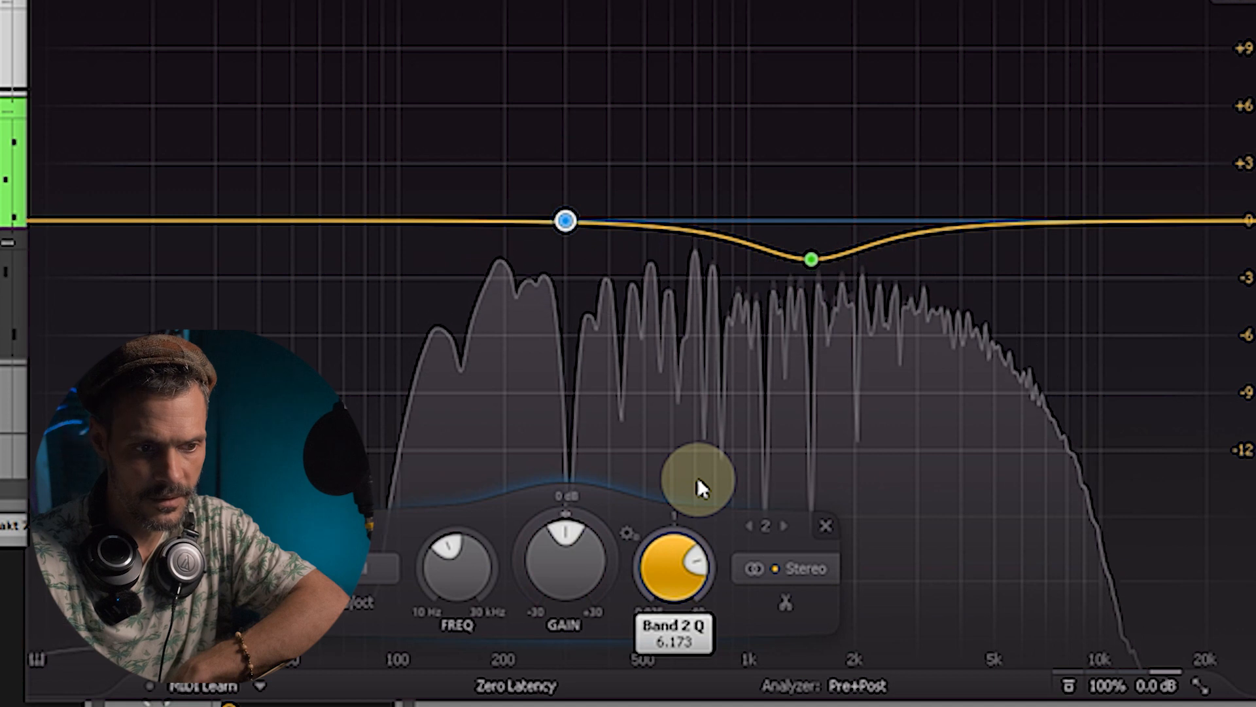
{"action": "left_click_drag", "start_coordinate": [575, 504], "coordinate": [505, 660]}
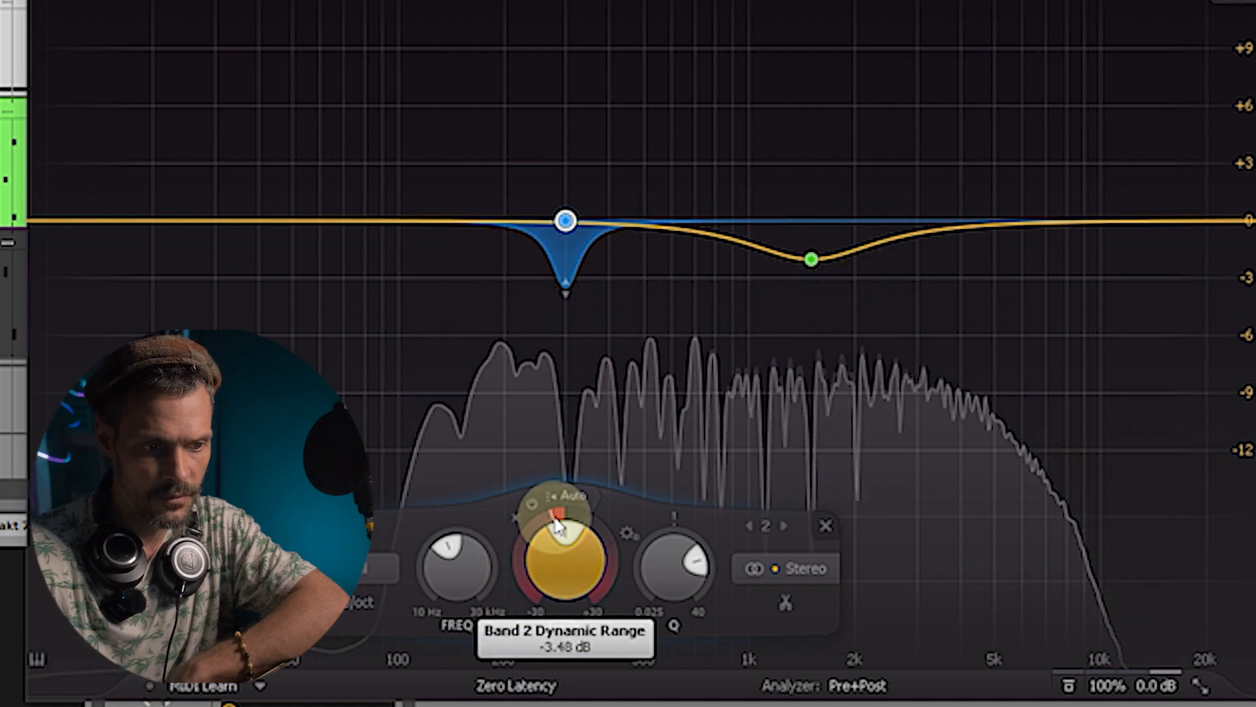
{"action": "left_click_drag", "start_coordinate": [531, 513], "coordinate": [507, 576]}
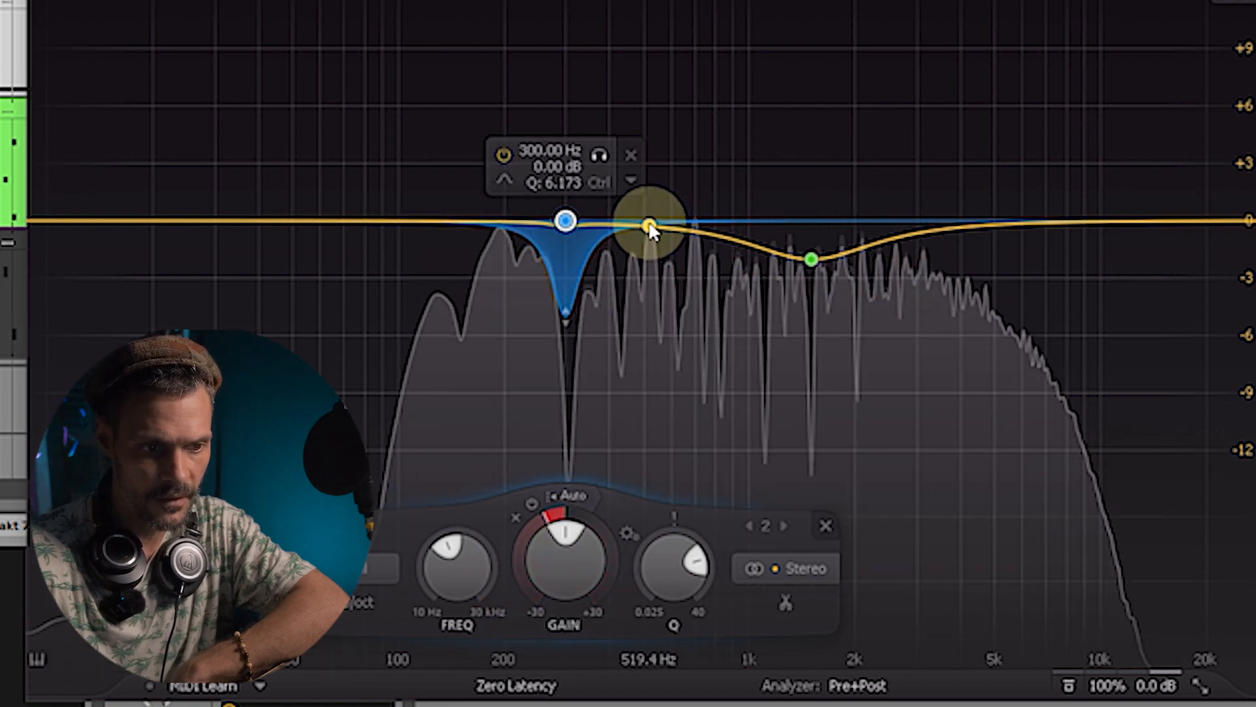
- Freeze the melody's spectrum in the analyzer options and close the options
{"action": "left_click", "coordinate": [863, 685]}
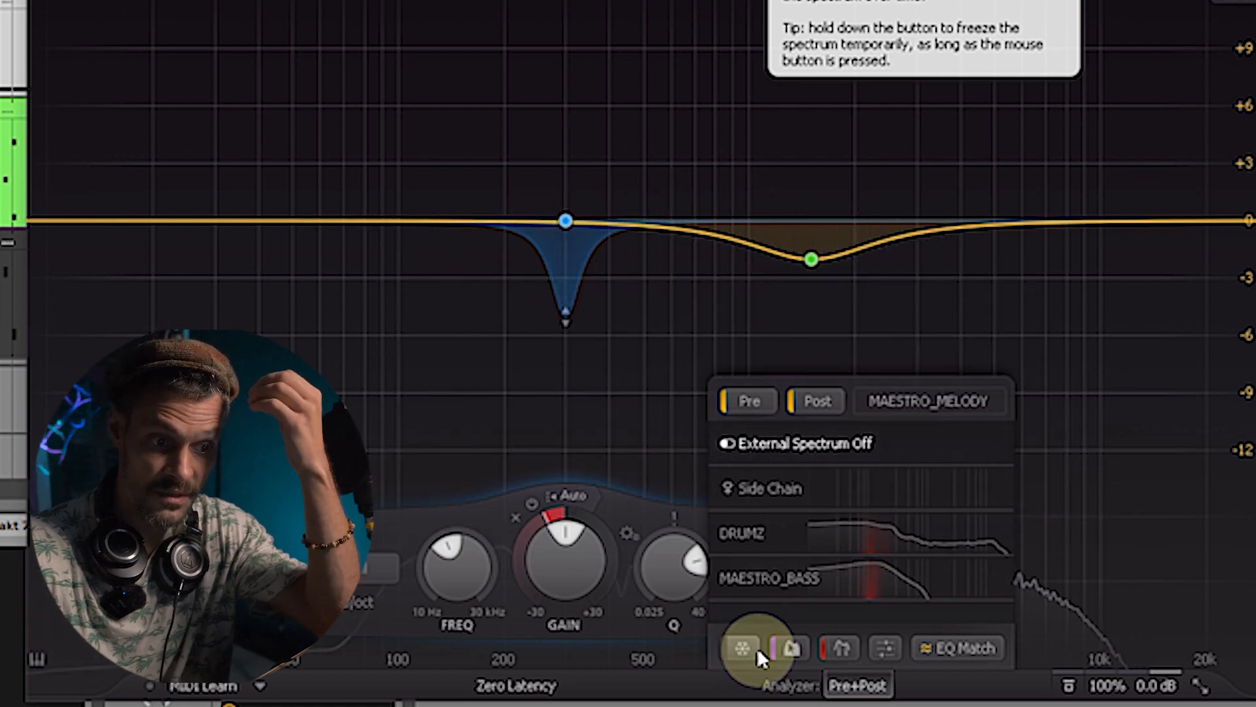
{"action": "left_click", "coordinate": [757, 646]}
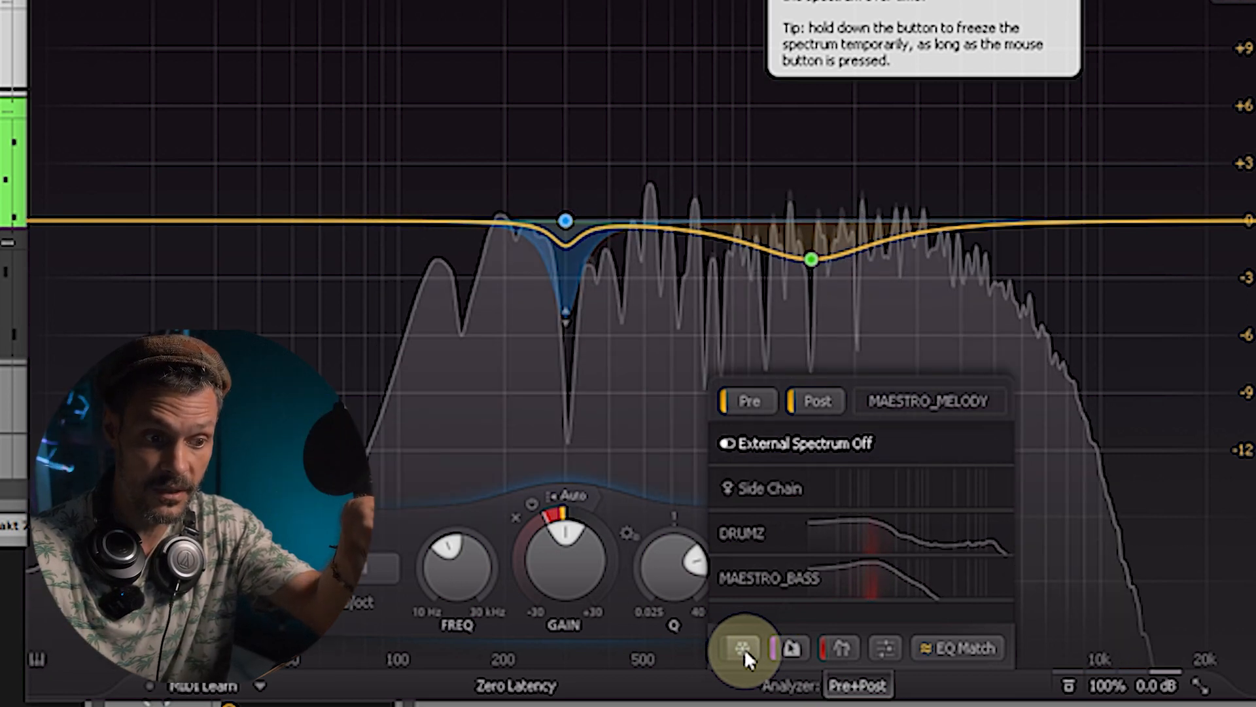
{"action": "left_click", "coordinate": [744, 649]}
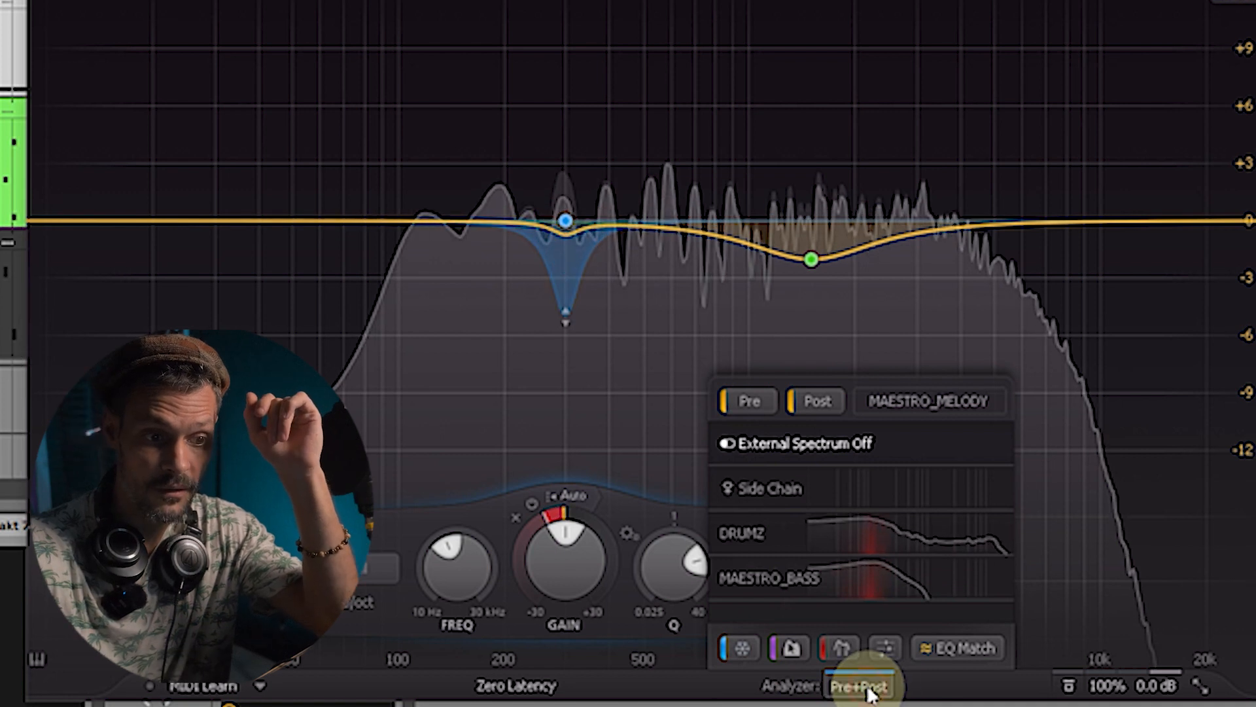
{"action": "left_click", "coordinate": [1054, 569]}
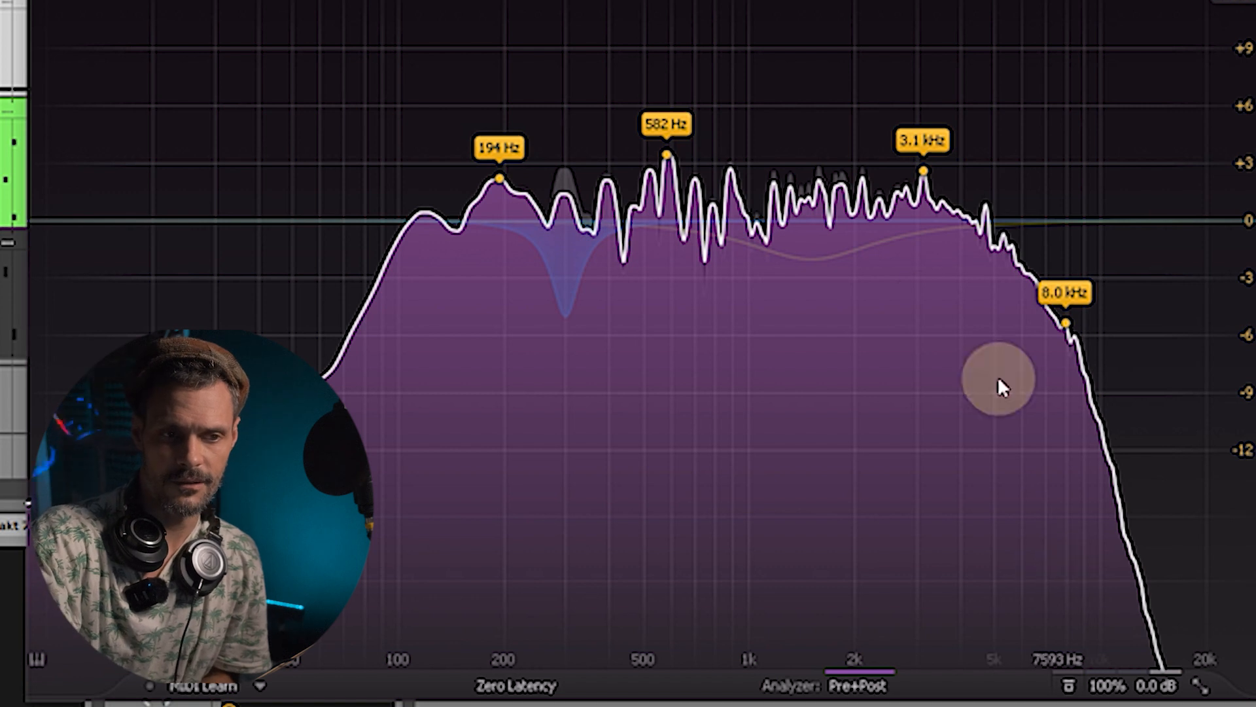
- Add bell bands on the frozen melody spectrum's peaks at about 3165 Hz, 592 Hz, 196 Hz and 4687 Hz
{"action": "left_click", "coordinate": [924, 173]}
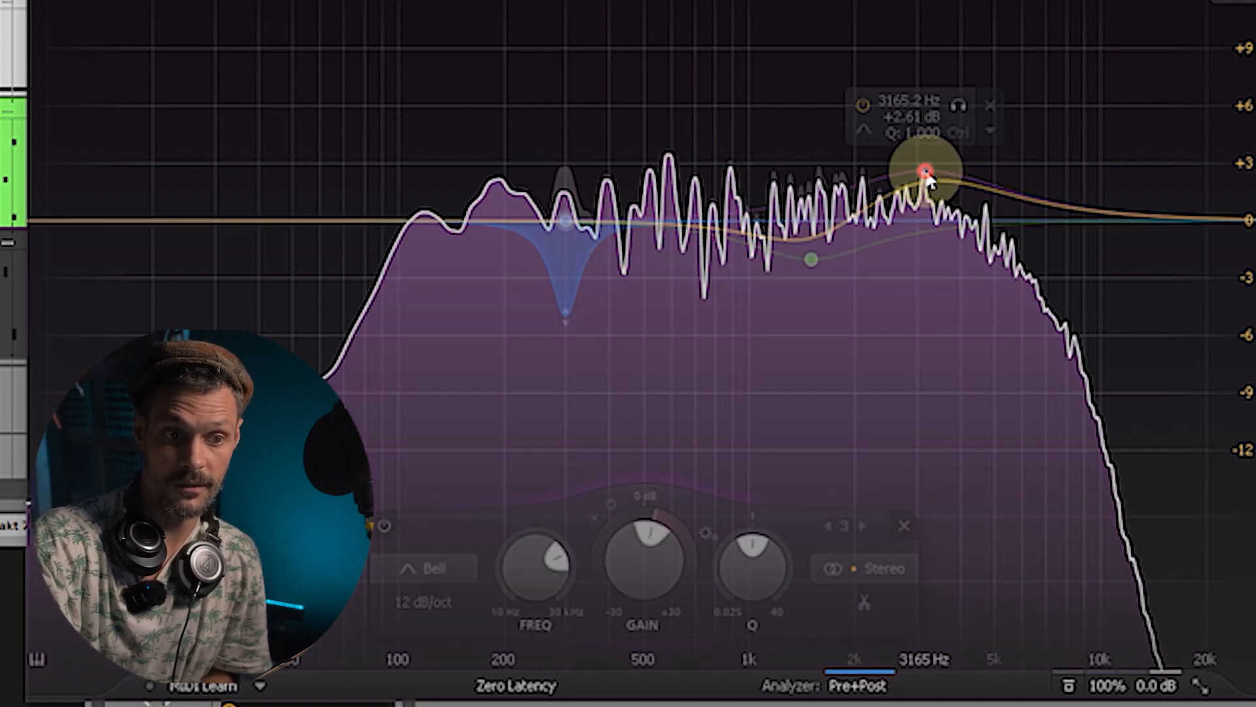
{"action": "left_click", "coordinate": [854, 684]}
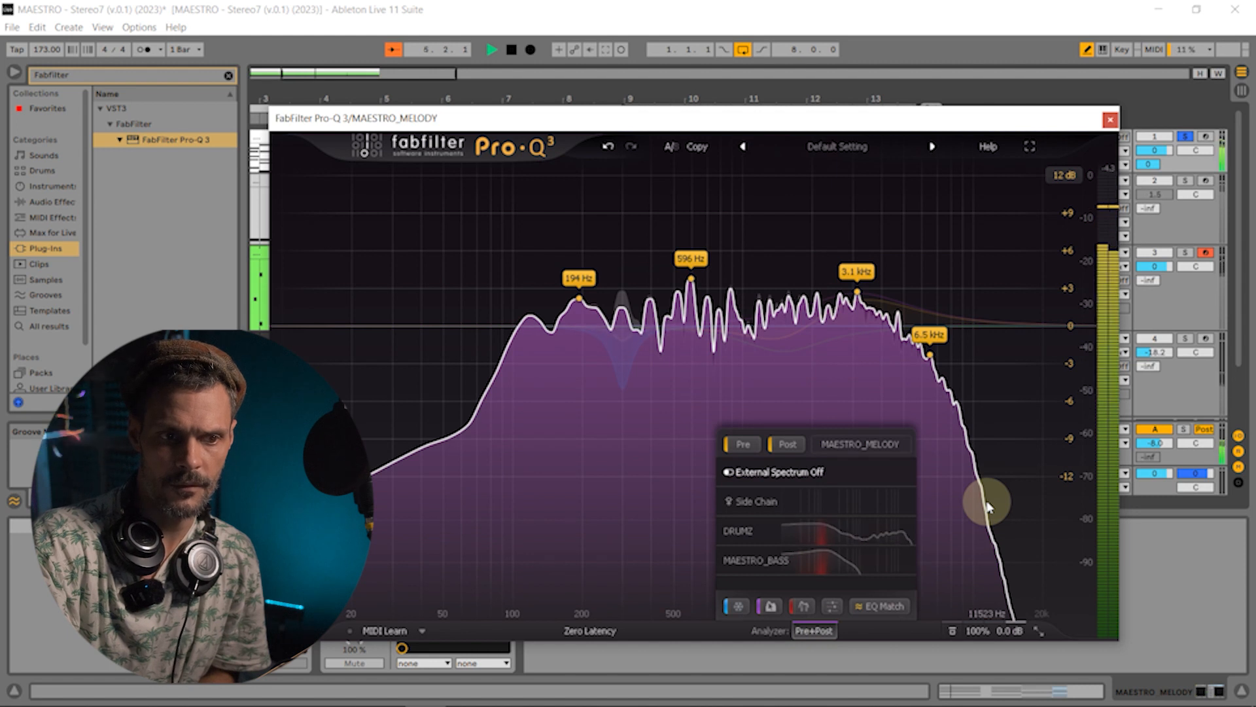
{"action": "left_click", "coordinate": [691, 284]}
{"action": "left_click_drag", "start_coordinate": [555, 305], "coordinate": [580, 302]}
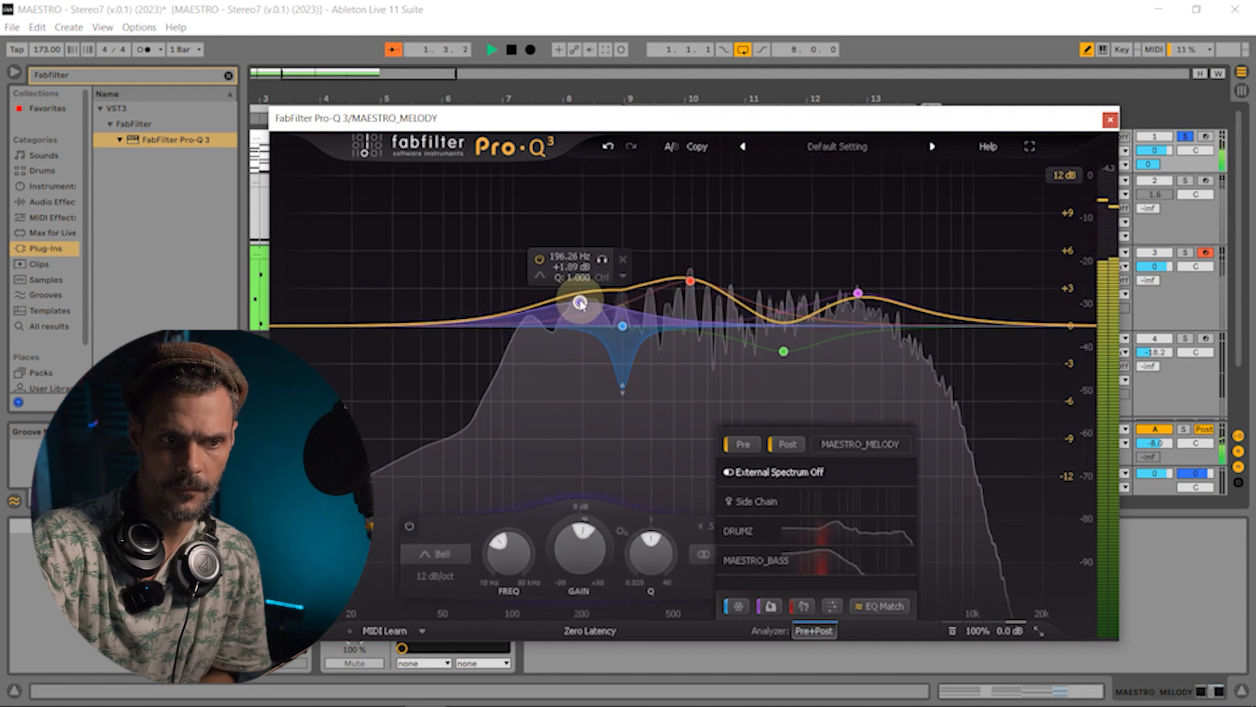
{"action": "left_click", "coordinate": [897, 312]}
- Unfreeze the spectrum and set the Q of the four new peak bands together to 19.139
{"action": "left_click_drag", "start_coordinate": [988, 214], "coordinate": [492, 315]}
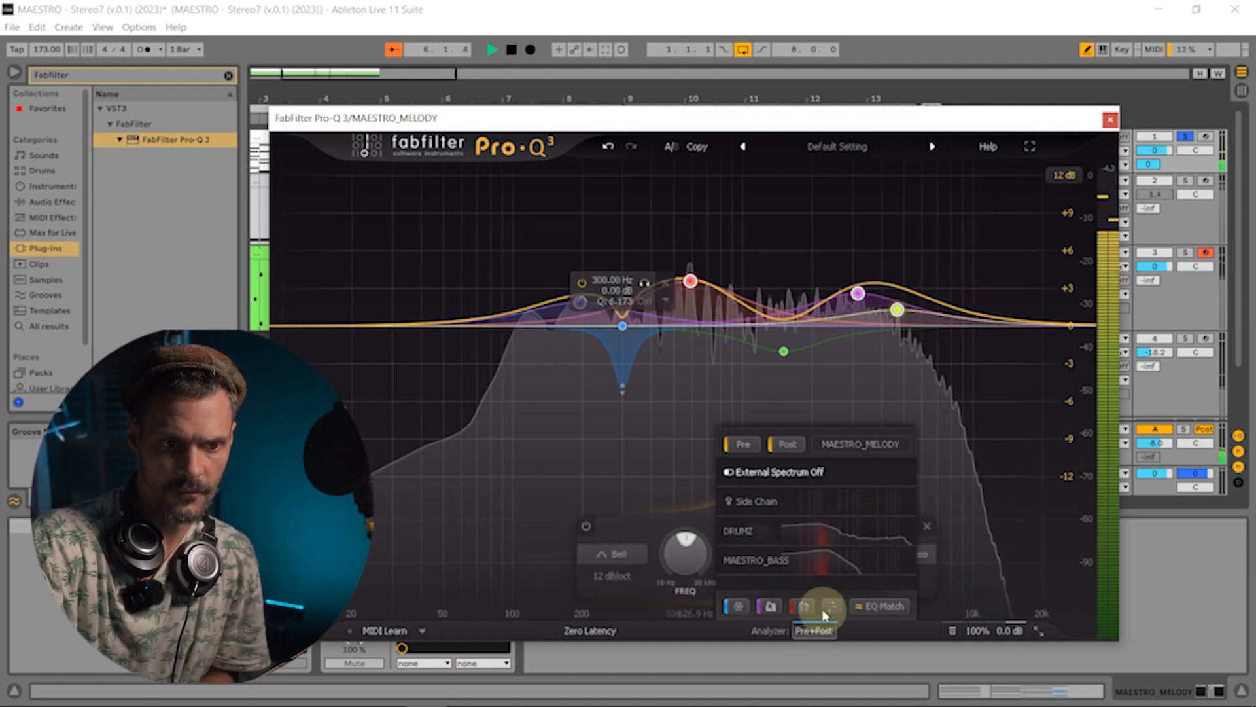
{"action": "left_click", "coordinate": [744, 609]}
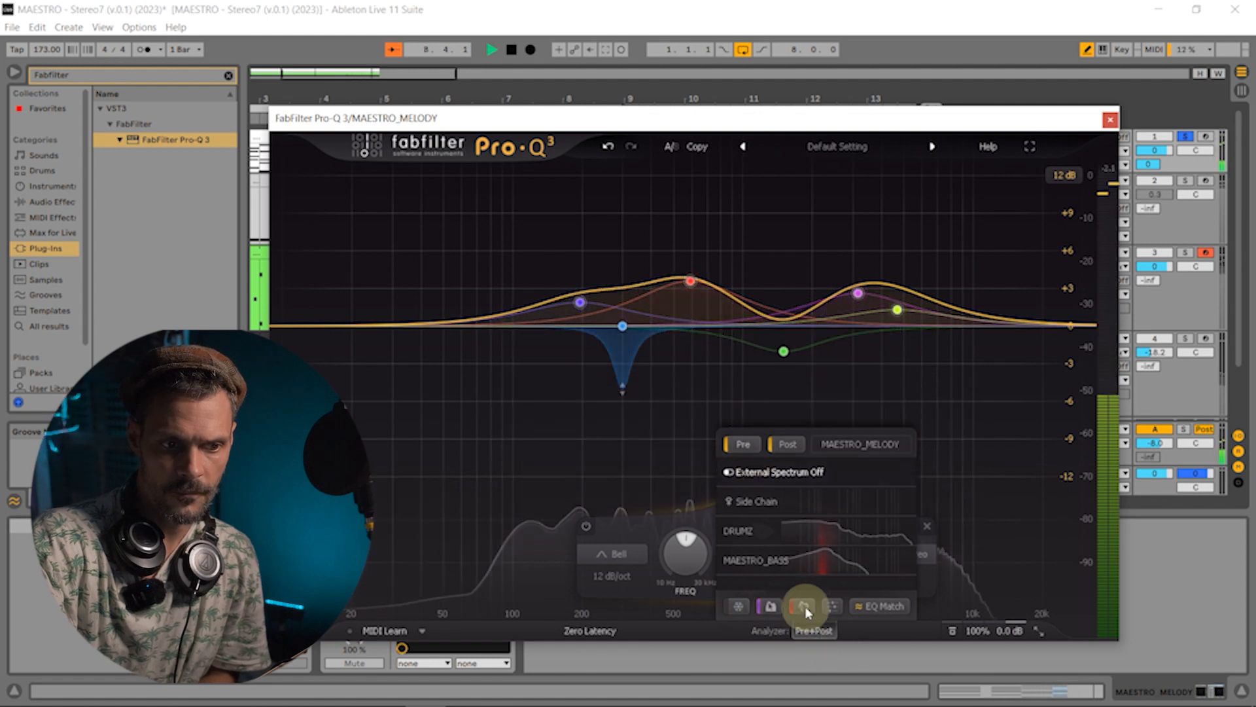
{"action": "left_click", "coordinate": [811, 631]}
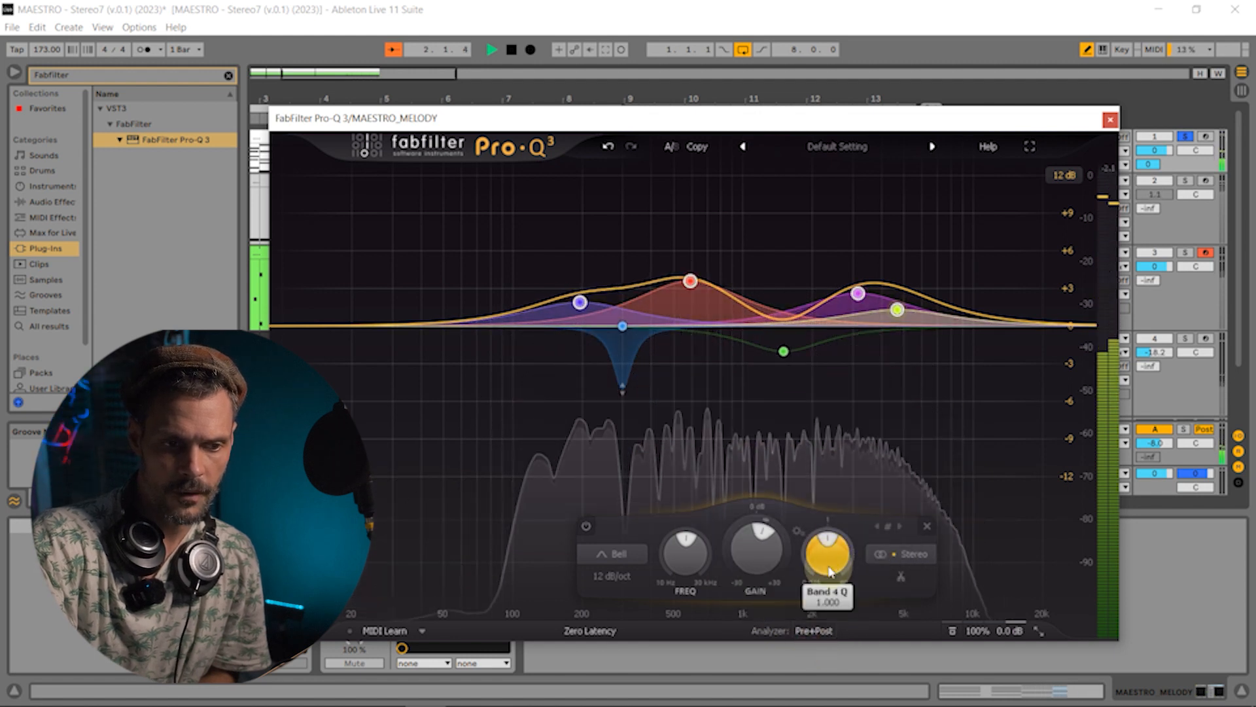
{"action": "left_click_drag", "start_coordinate": [830, 571], "coordinate": [862, 430]}
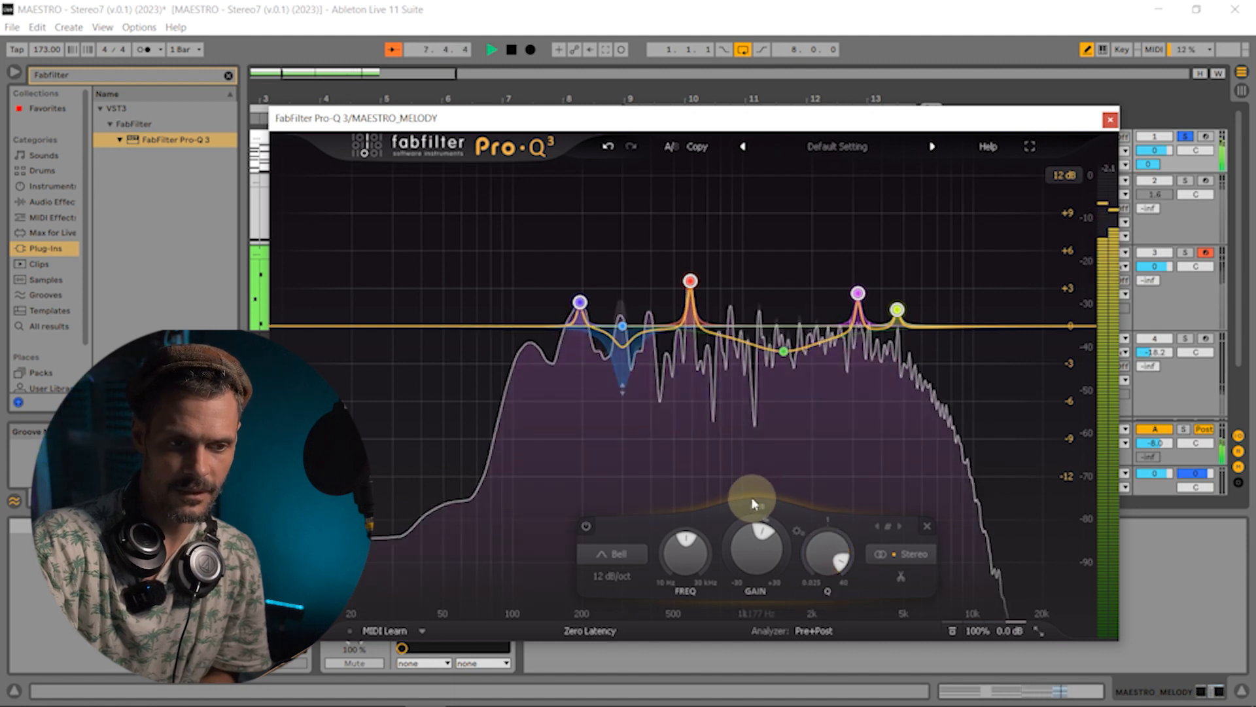
- Set the four selected bands' gain to 0 dB and give them a dynamic range of -4.94 dB
{"action": "double_click", "coordinate": [754, 541]}
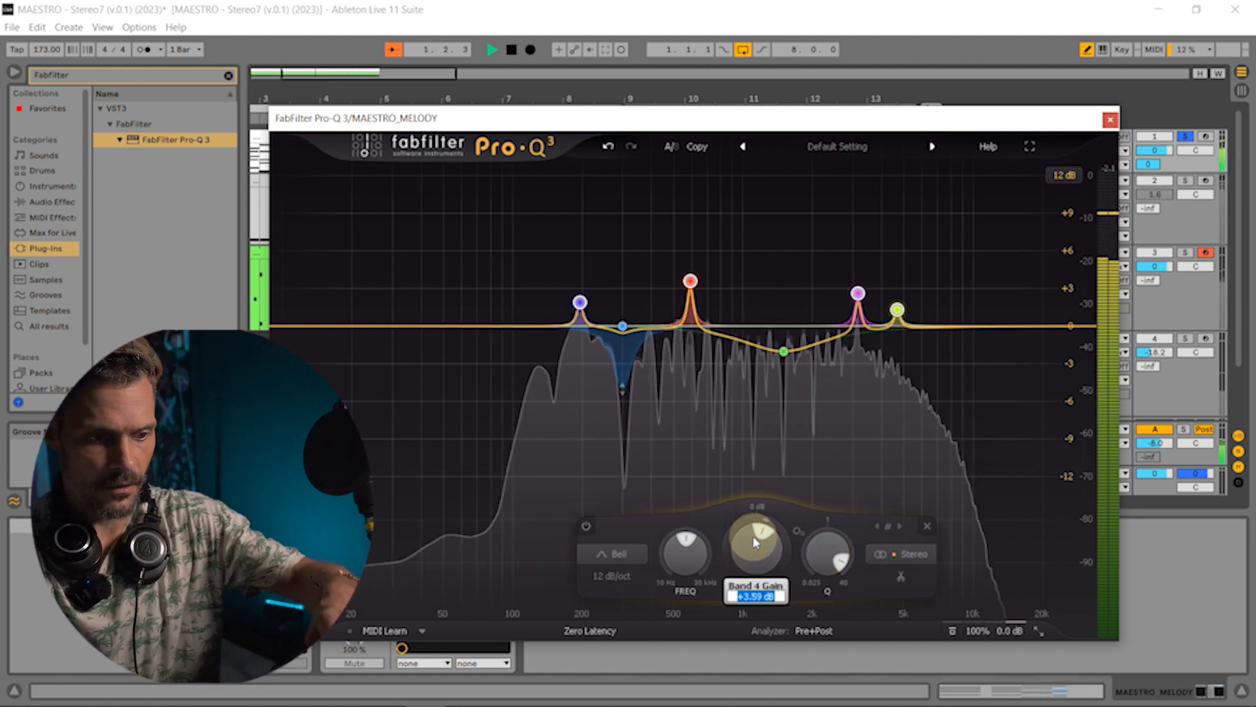
{"action": "type", "text": "0"}
{"action": "key", "text": "Return"}
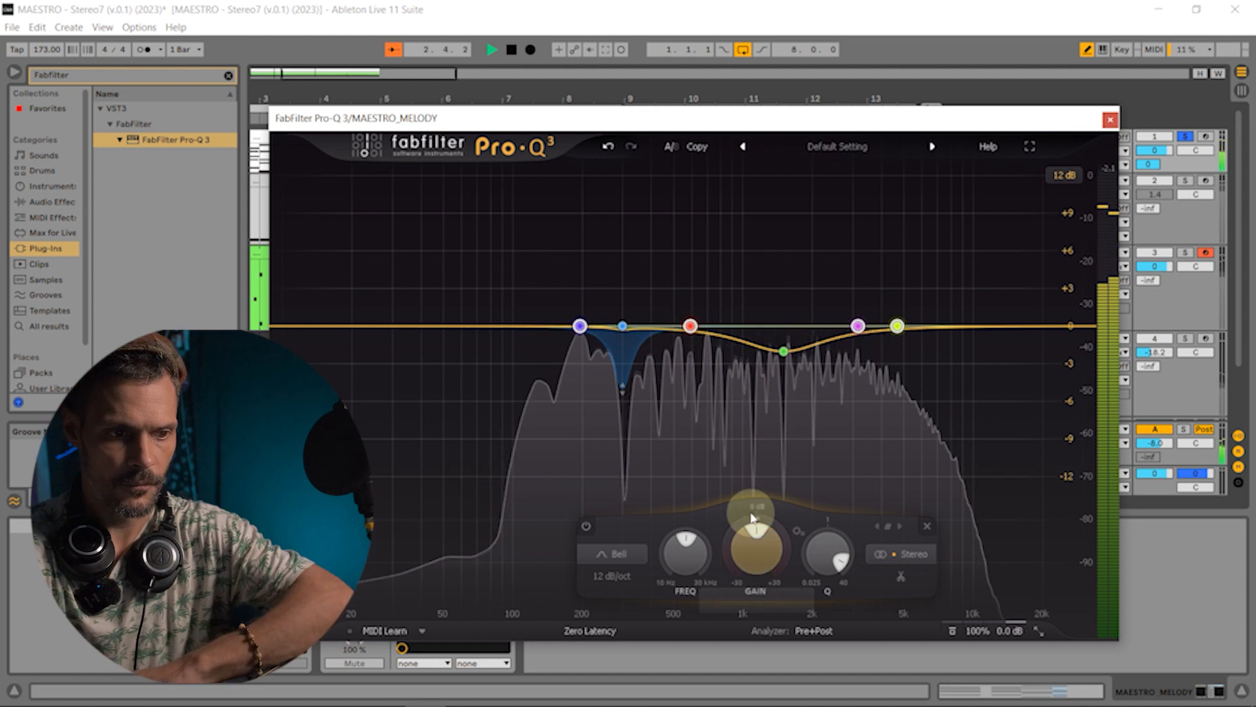
{"action": "left_click_drag", "start_coordinate": [738, 519], "coordinate": [622, 704]}
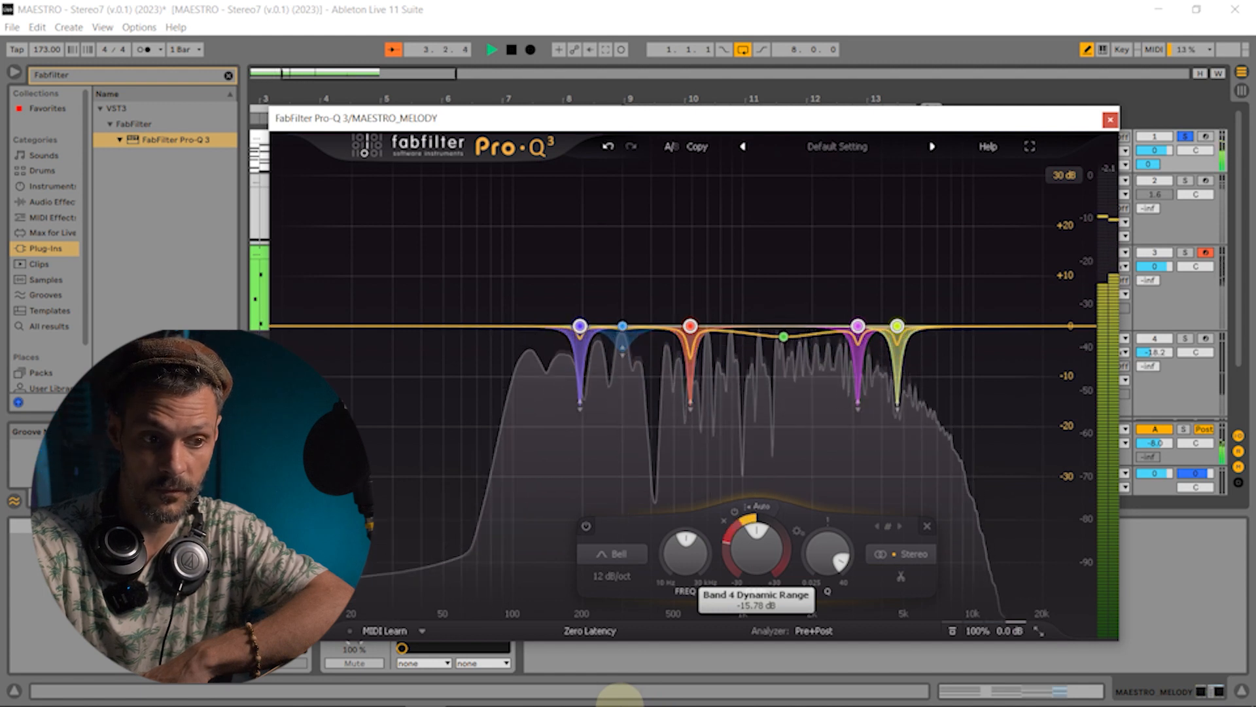
{"action": "left_click_drag", "start_coordinate": [632, 702], "coordinate": [656, 662]}
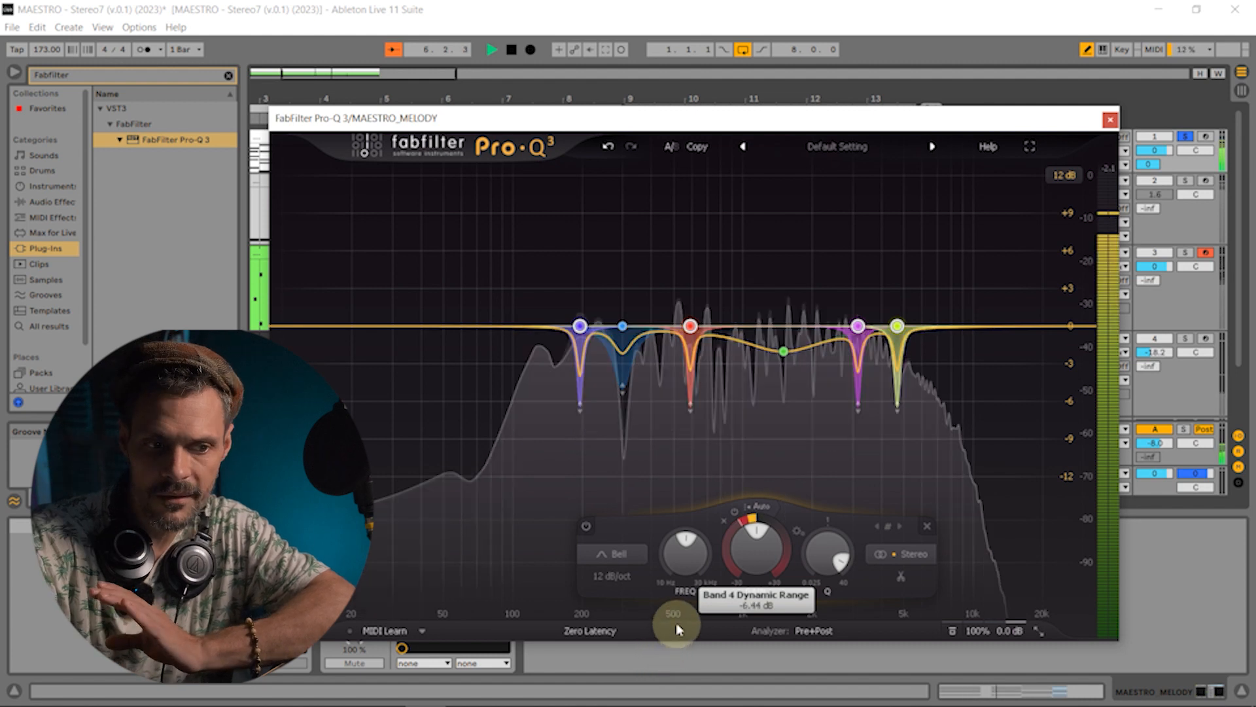
{"action": "left_click_drag", "start_coordinate": [679, 621], "coordinate": [695, 588]}
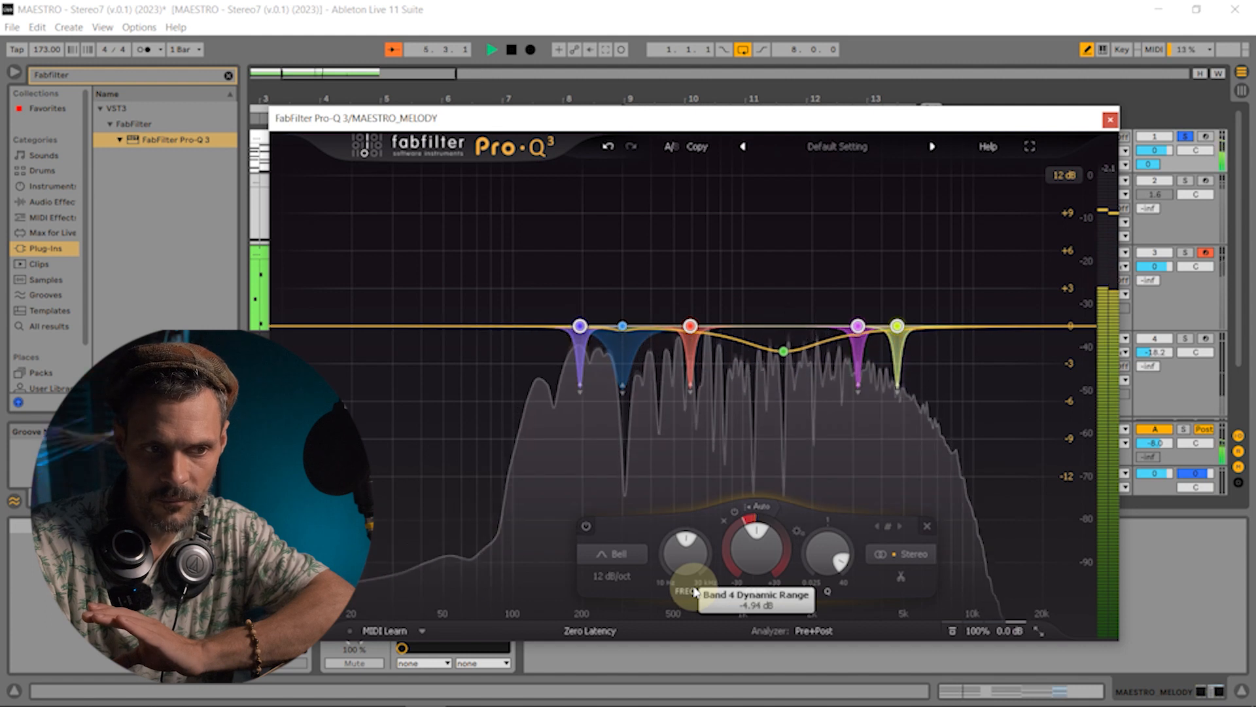
- Set the 592 Hz band's Q to 15.170 and add another narrow downward dynamic band beside it at about 528 Hz
{"action": "left_click", "coordinate": [691, 326]}
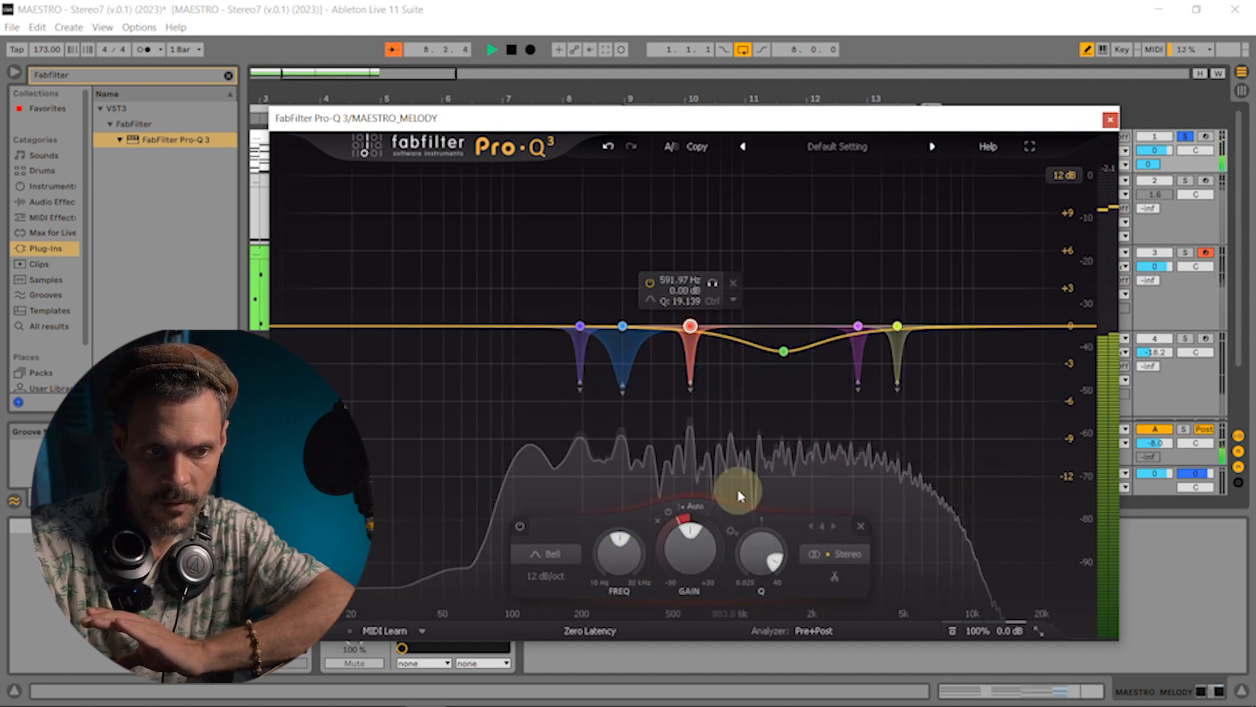
{"action": "left_click_drag", "start_coordinate": [764, 562], "coordinate": [768, 579]}
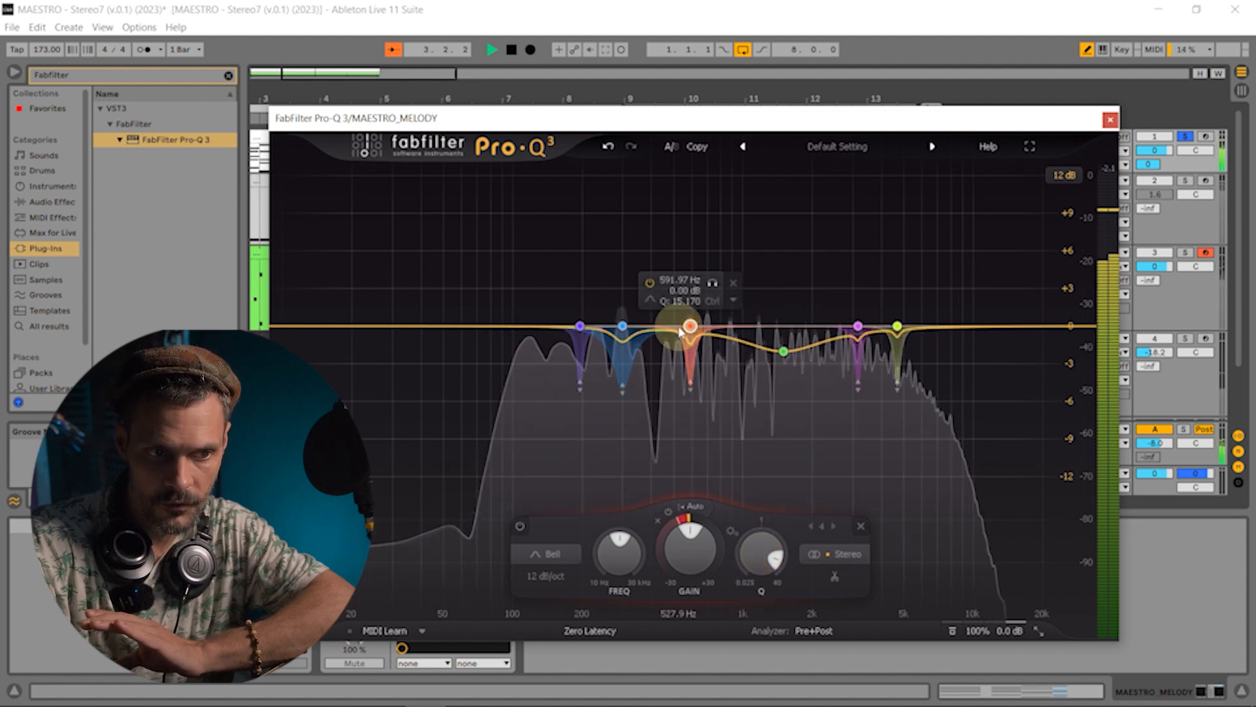
{"action": "left_click", "coordinate": [679, 327]}
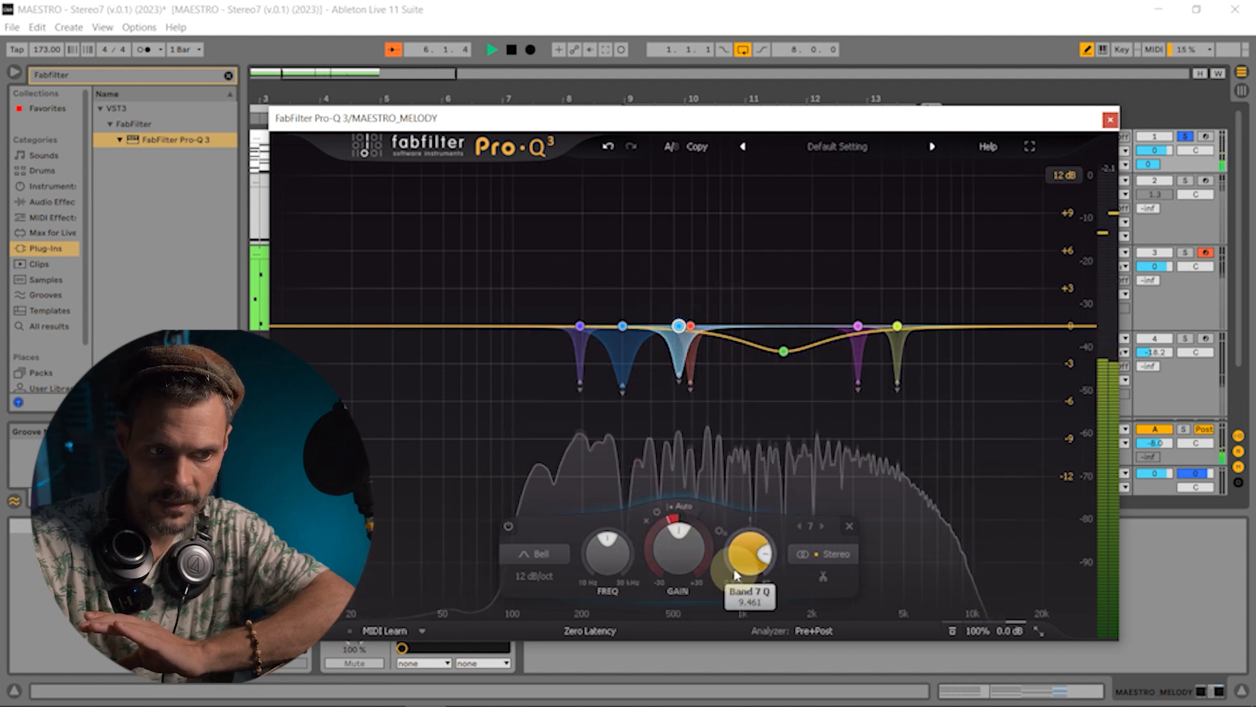
{"action": "left_click_drag", "start_coordinate": [729, 474], "coordinate": [728, 471]}
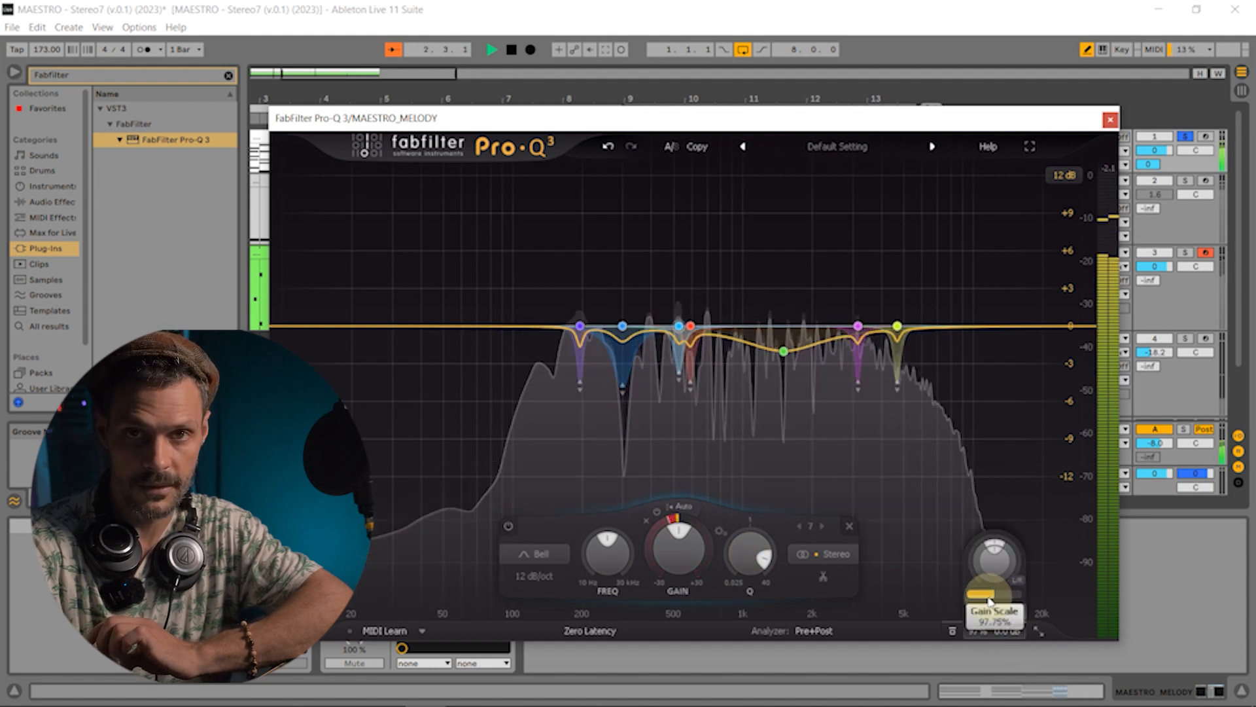
- Try the melody EQ's gain scale at 0% and 200%, and return it to about 101%
{"action": "left_click_drag", "start_coordinate": [973, 613], "coordinate": [851, 658]}
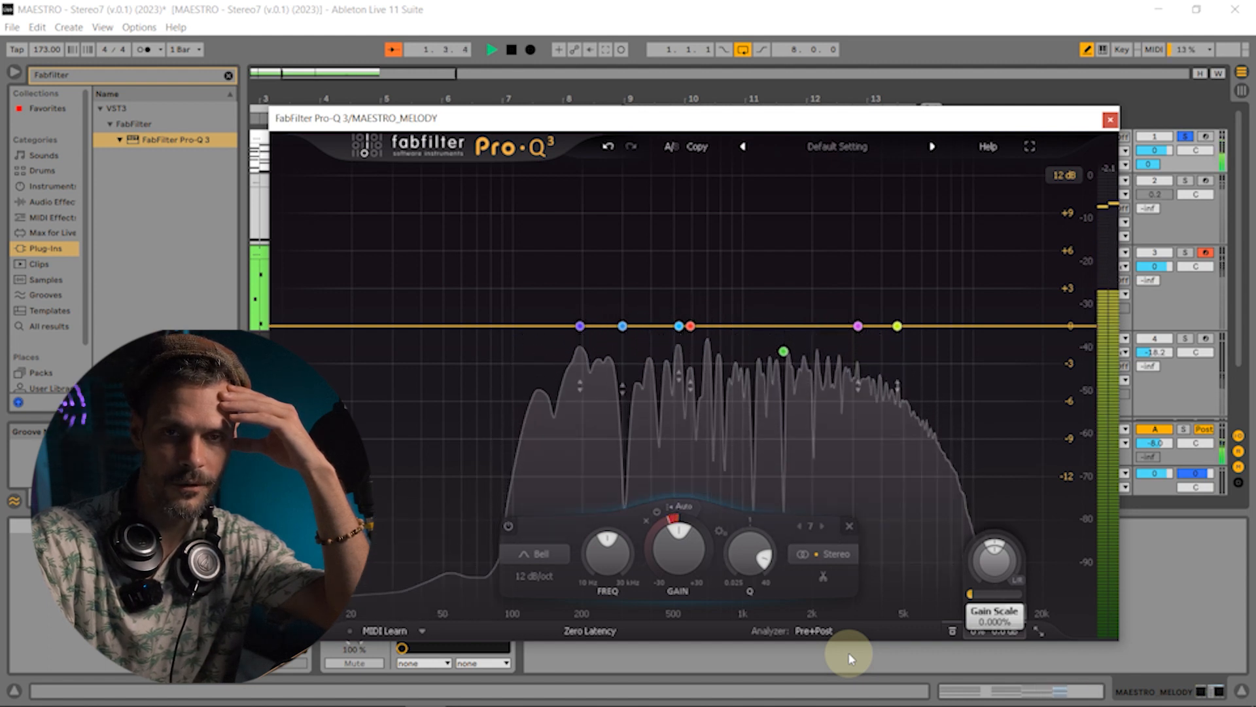
{"action": "left_click_drag", "start_coordinate": [848, 652], "coordinate": [1060, 615]}
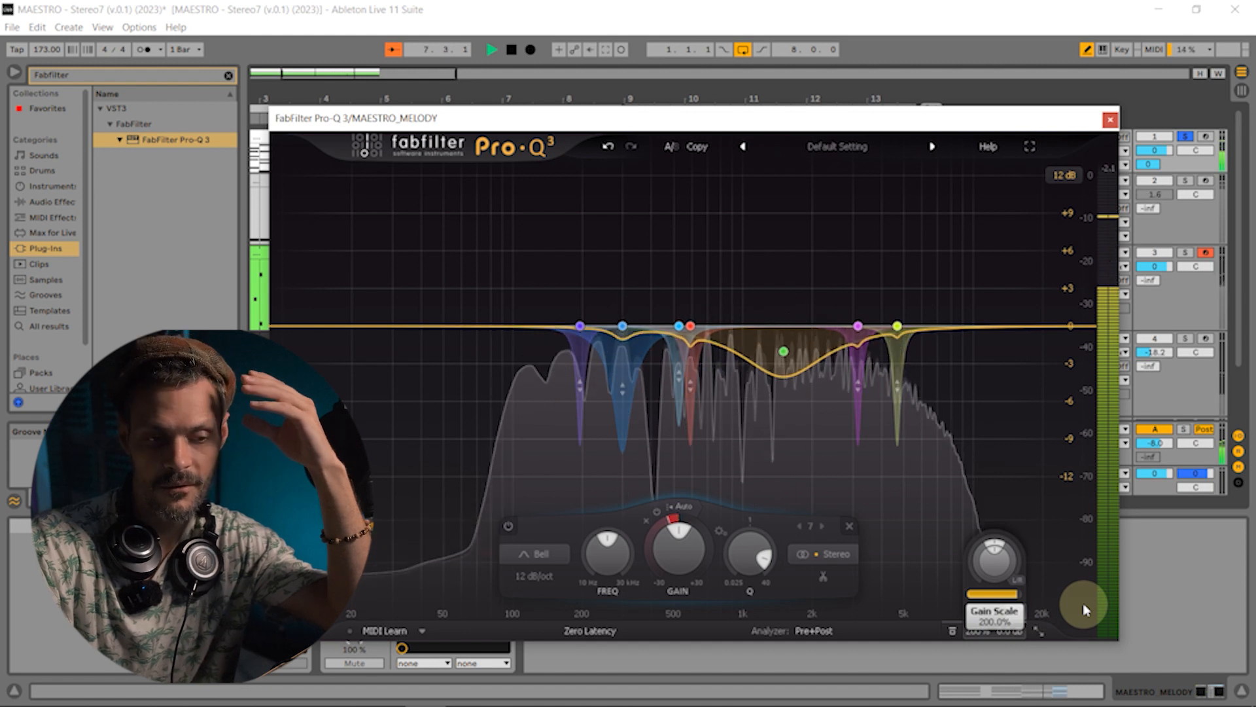
{"action": "left_click_drag", "start_coordinate": [1083, 610], "coordinate": [1014, 627]}
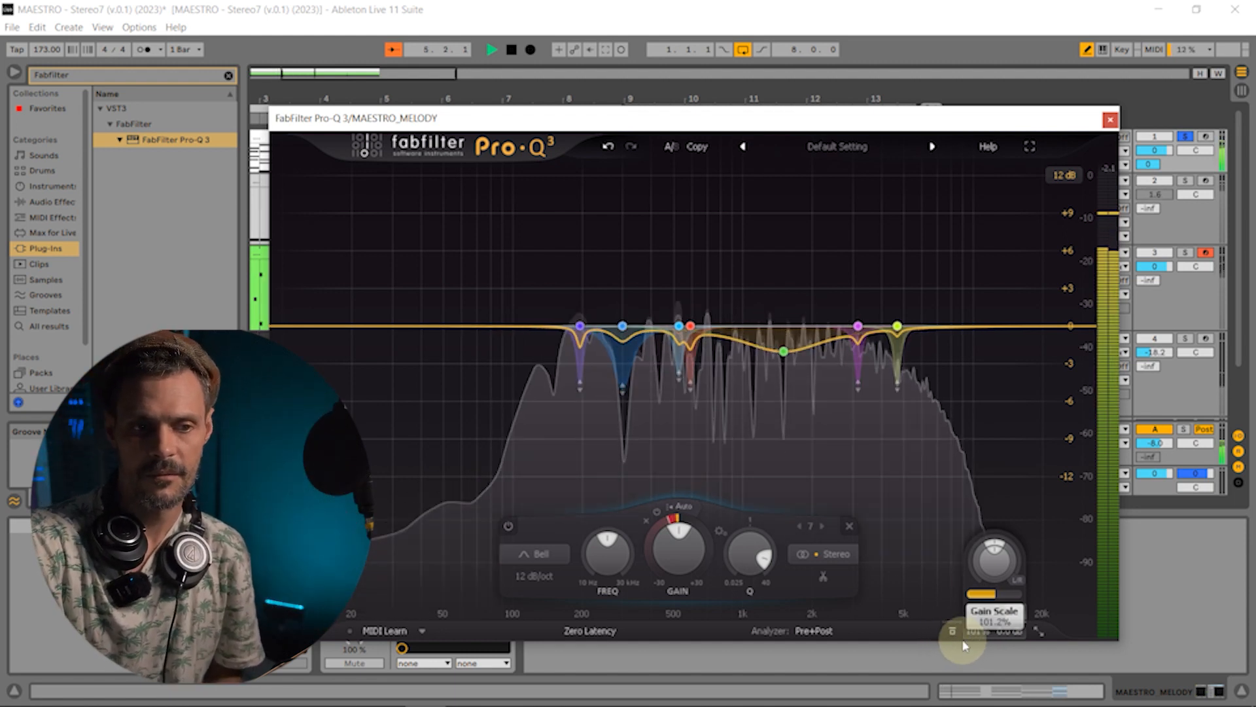
- Turn off the melody EQ's Pre and Post analyzers and return to the arrangement with MAESTRO_MELODY unsoloed
{"action": "left_click", "coordinate": [808, 632]}
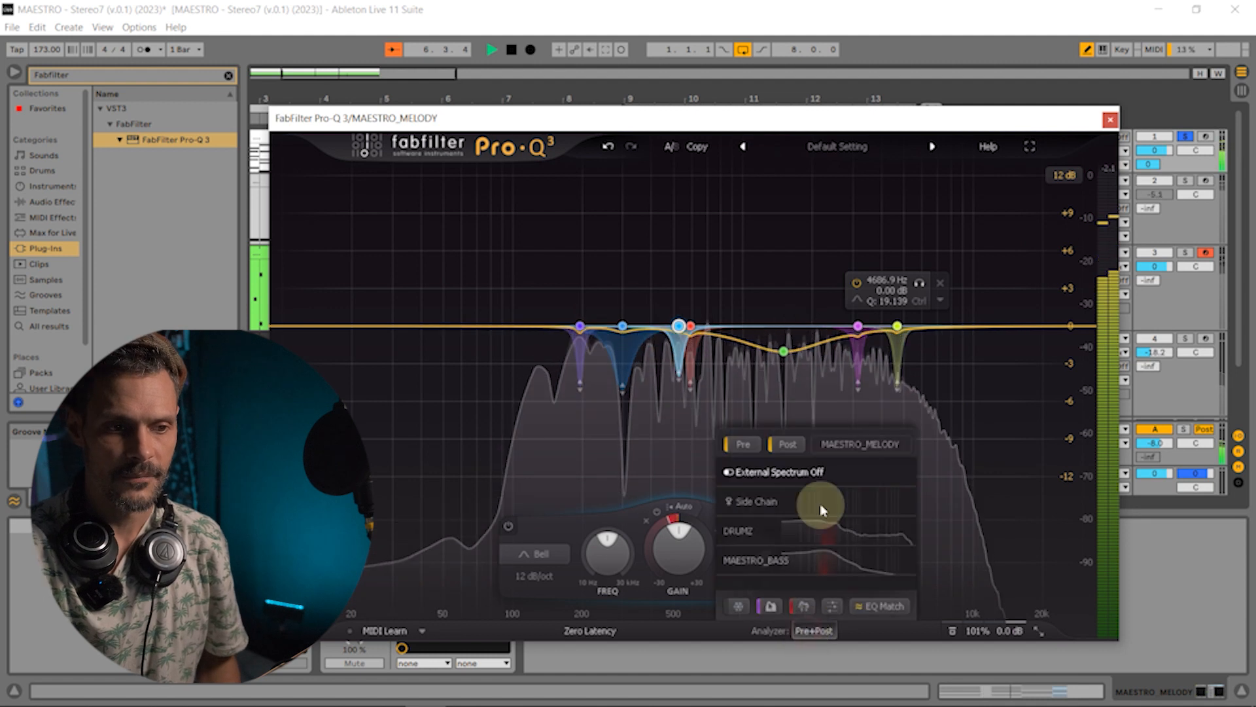
{"action": "left_click", "coordinate": [743, 444]}
{"action": "left_click", "coordinate": [788, 444]}
{"action": "left_click", "coordinate": [1105, 123]}
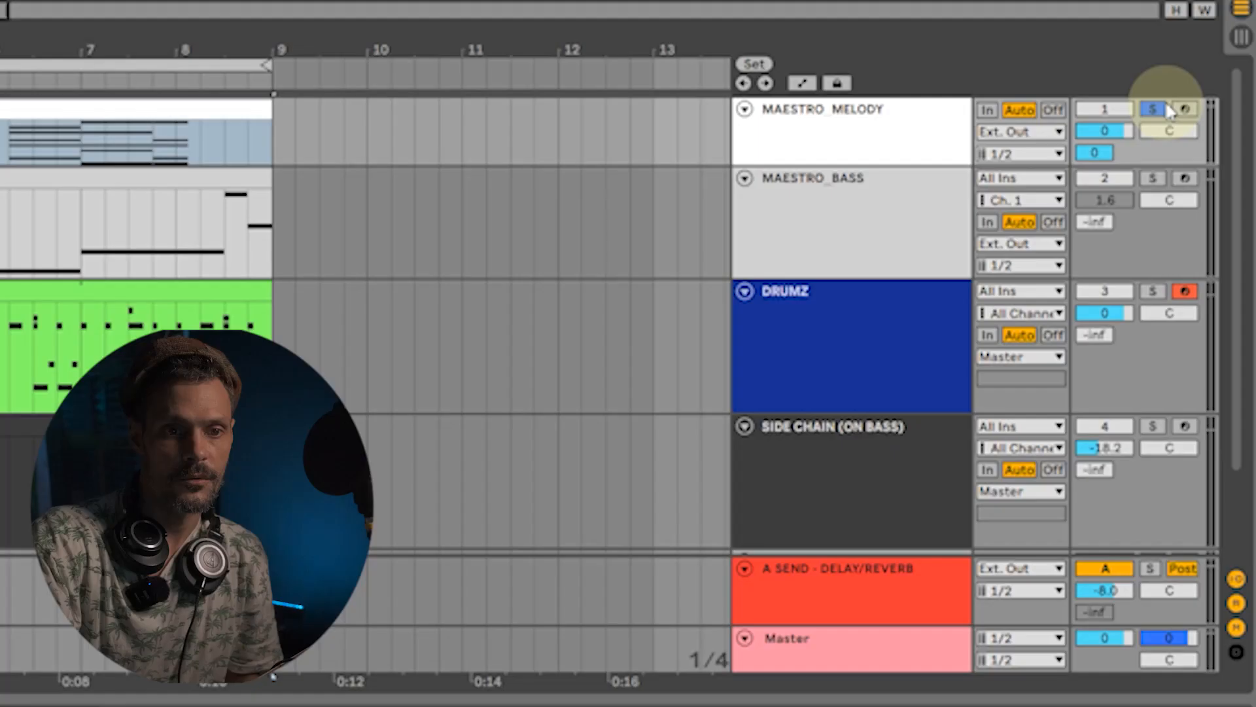
{"action": "left_click", "coordinate": [1154, 110]}
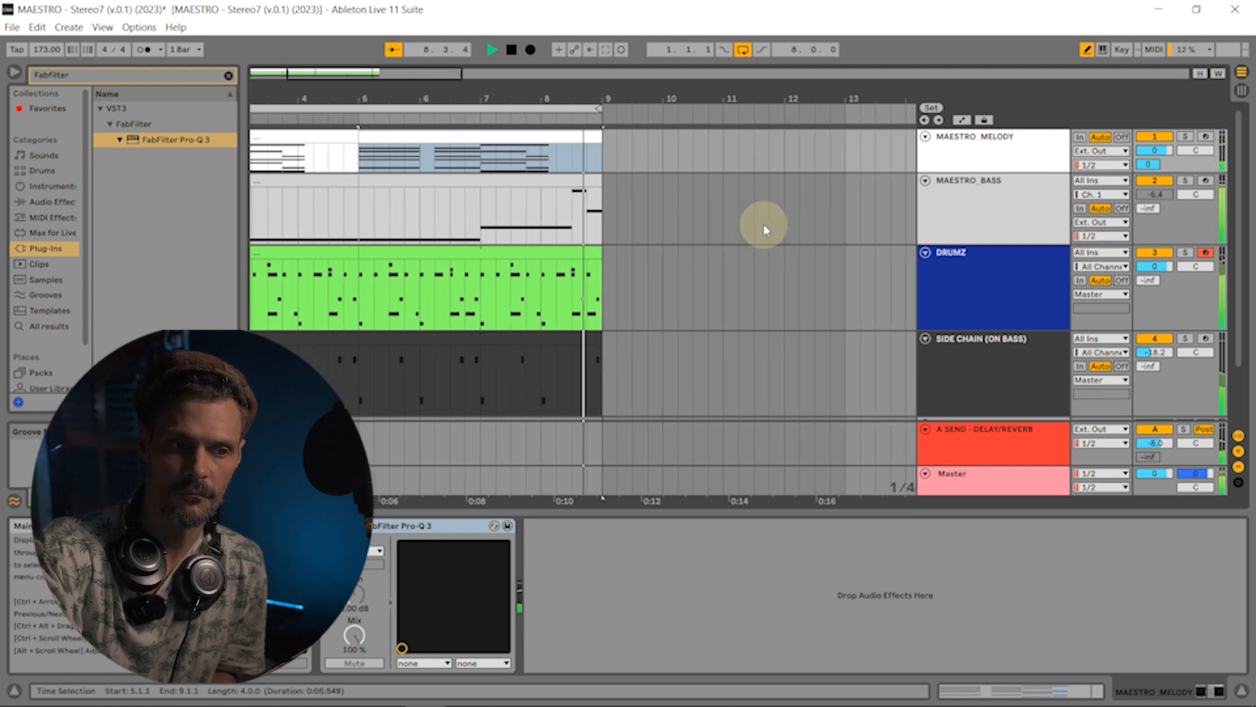
- In MAESTRO_BASS's Pro-Q 3, lower the 400 Hz band to about -10 dB and raise the 129 Hz band to +4.89 dB at 138.07 Hz
{"action": "left_click_drag", "start_coordinate": [492, 196], "coordinate": [377, 196]}
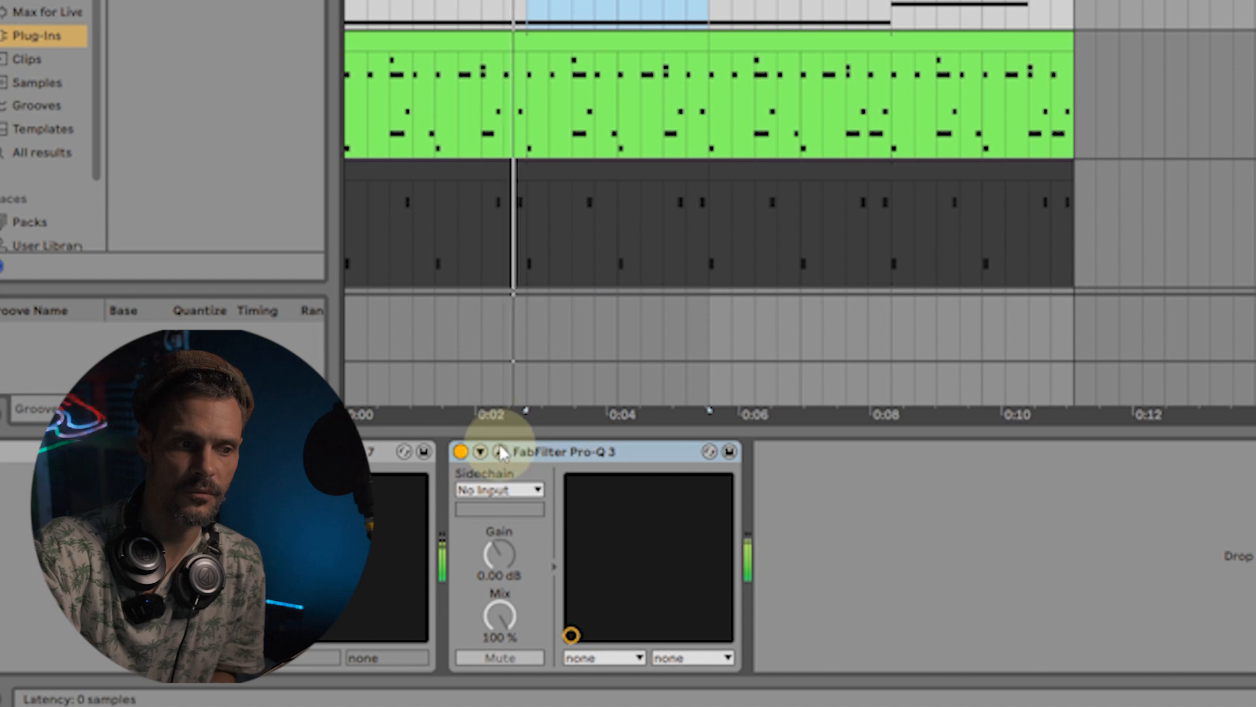
{"action": "left_click", "coordinate": [501, 451]}
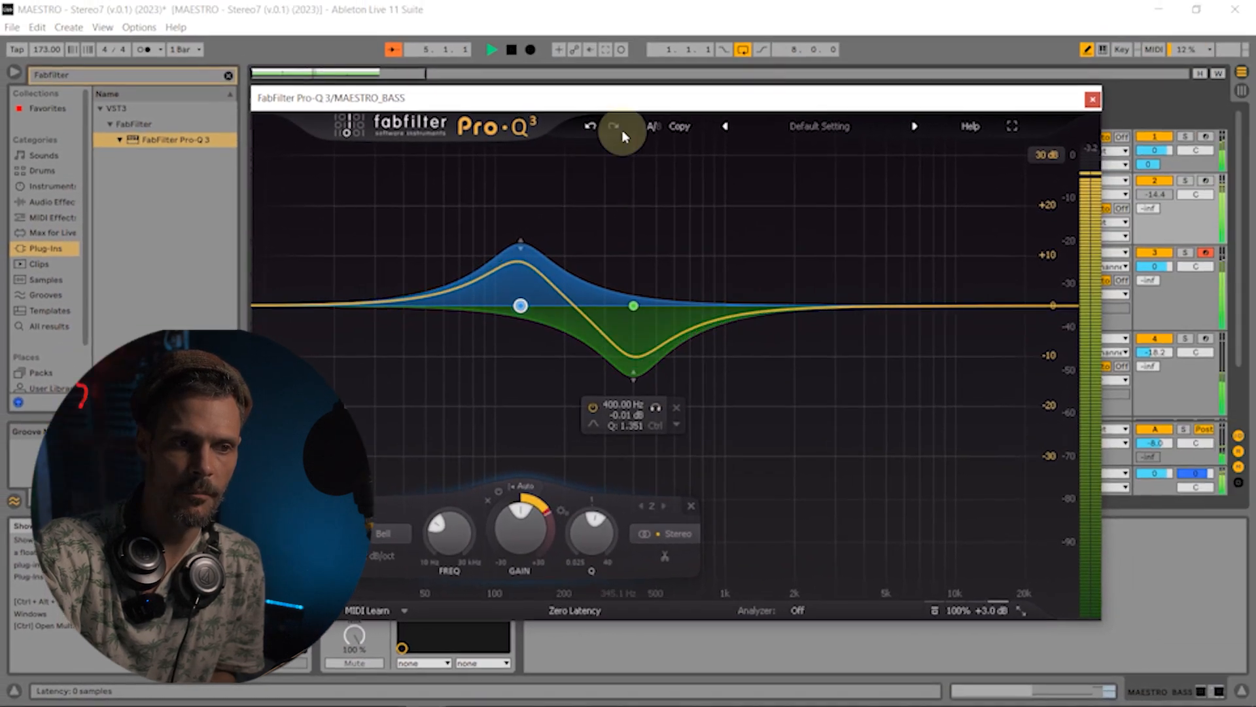
{"action": "left_click_drag", "start_coordinate": [607, 335], "coordinate": [612, 345]}
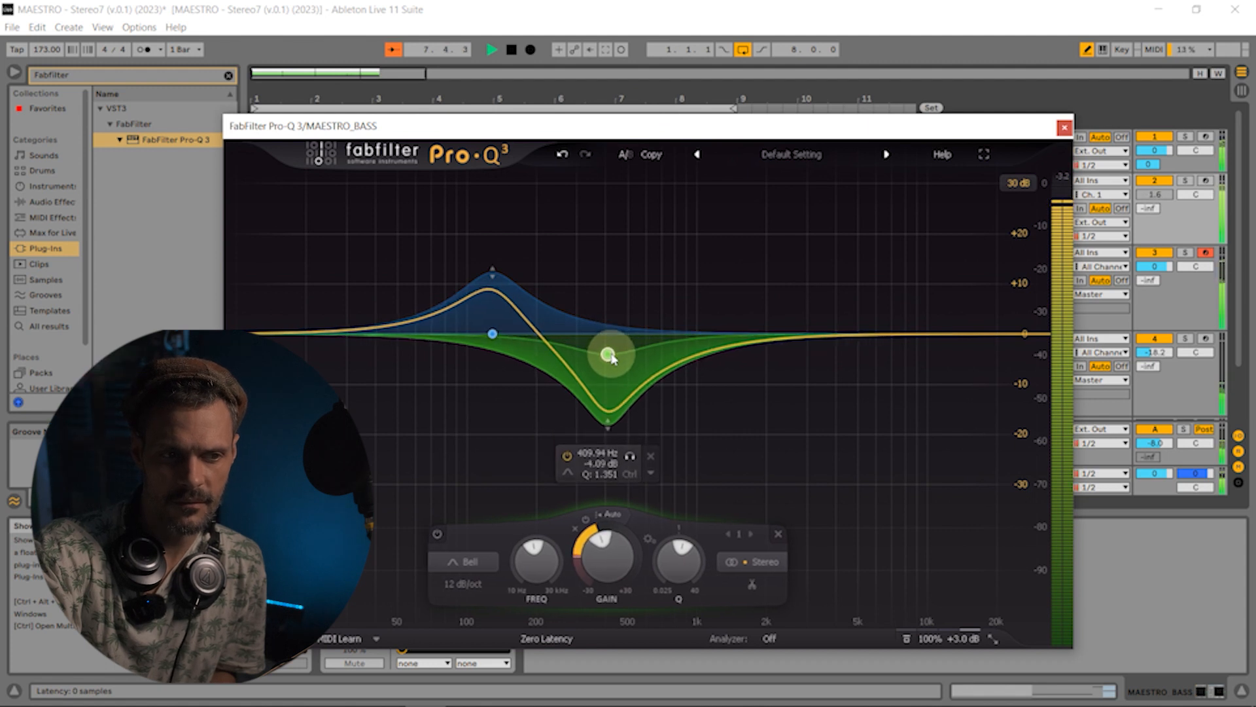
{"action": "left_click_drag", "start_coordinate": [612, 363], "coordinate": [617, 366]}
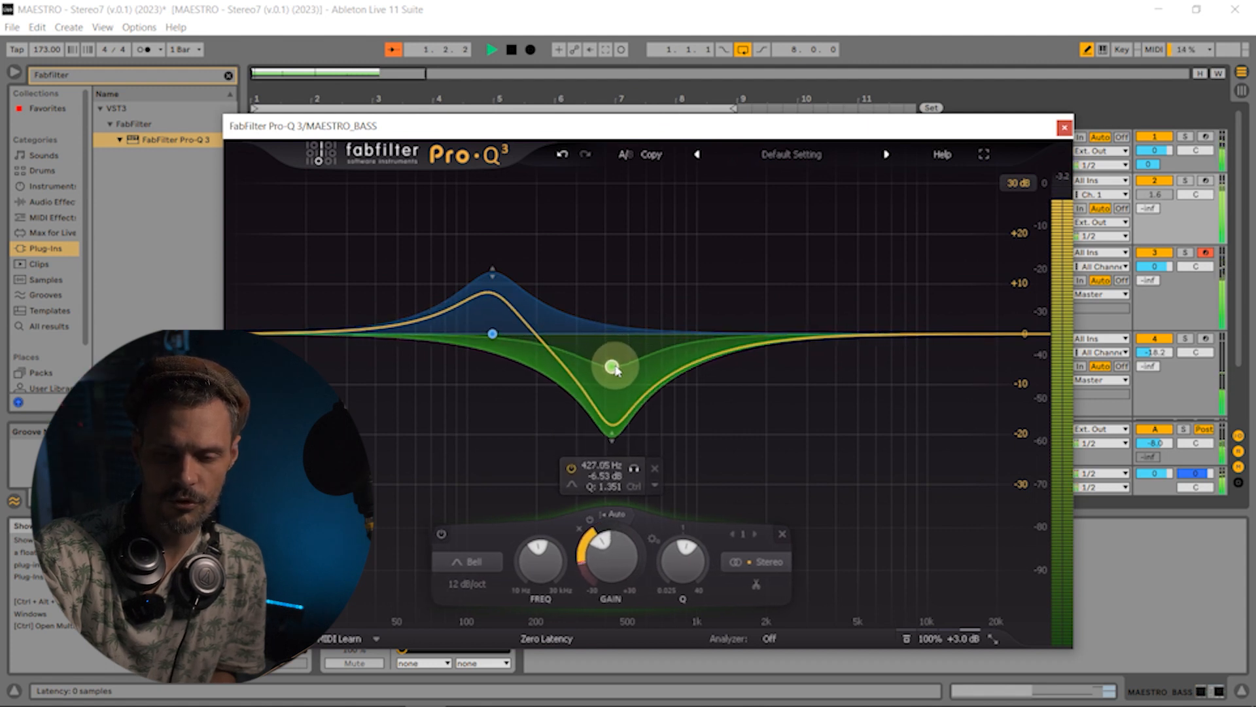
{"action": "left_click_drag", "start_coordinate": [621, 383], "coordinate": [602, 388]}
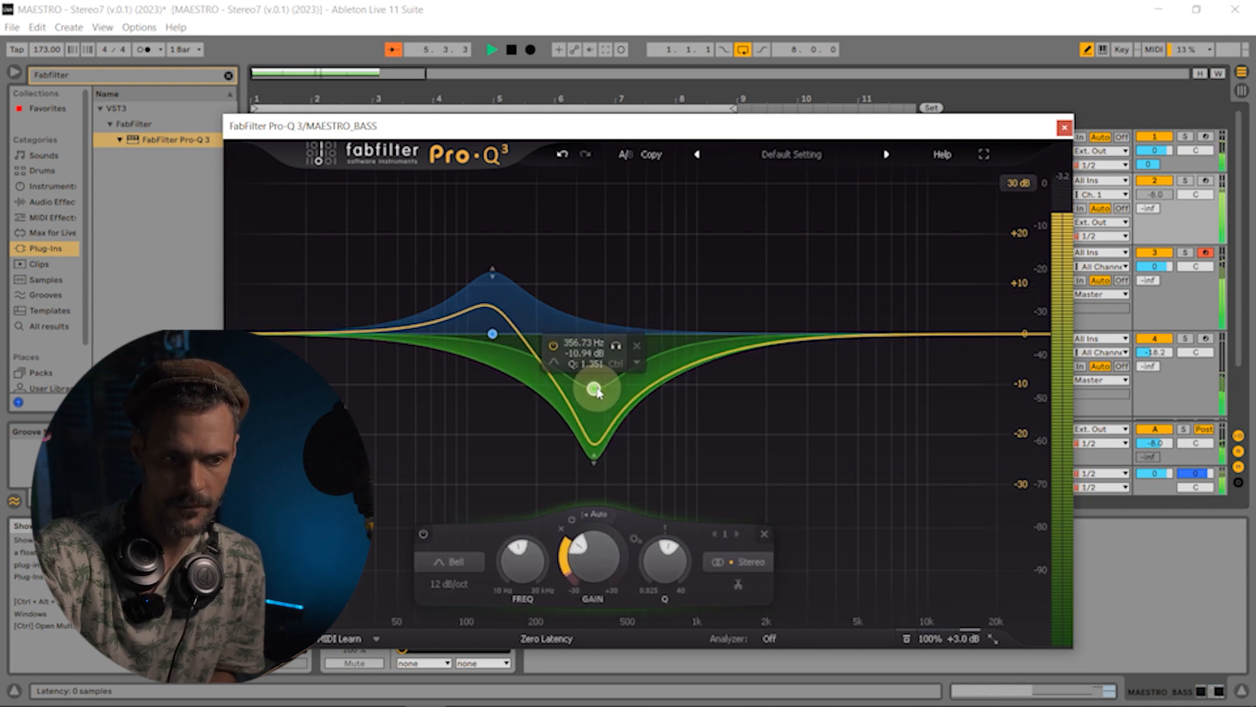
{"action": "left_click_drag", "start_coordinate": [598, 392], "coordinate": [602, 394]}
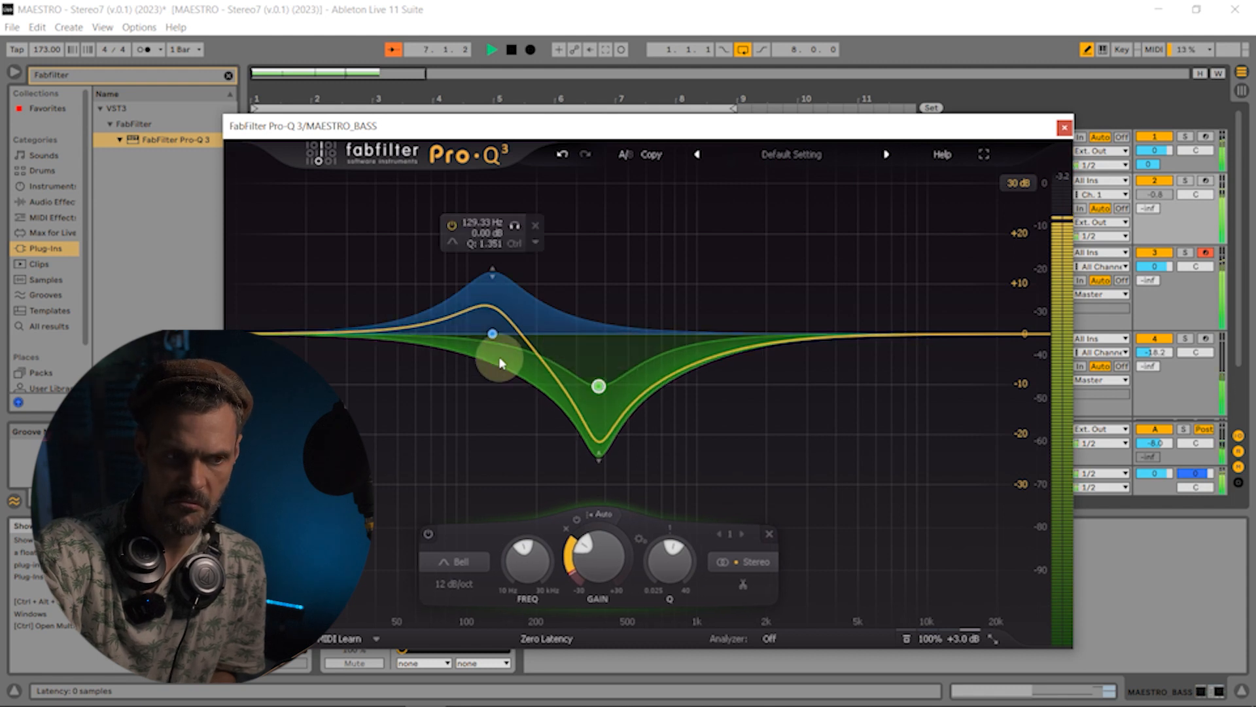
{"action": "mouse_move", "coordinate": [492, 333]}
{"action": "left_mouse_down"}
{"action": "mouse_move", "coordinate": [507, 298]}
{"action": "mouse_move", "coordinate": [501, 317]}
{"action": "left_mouse_up"}
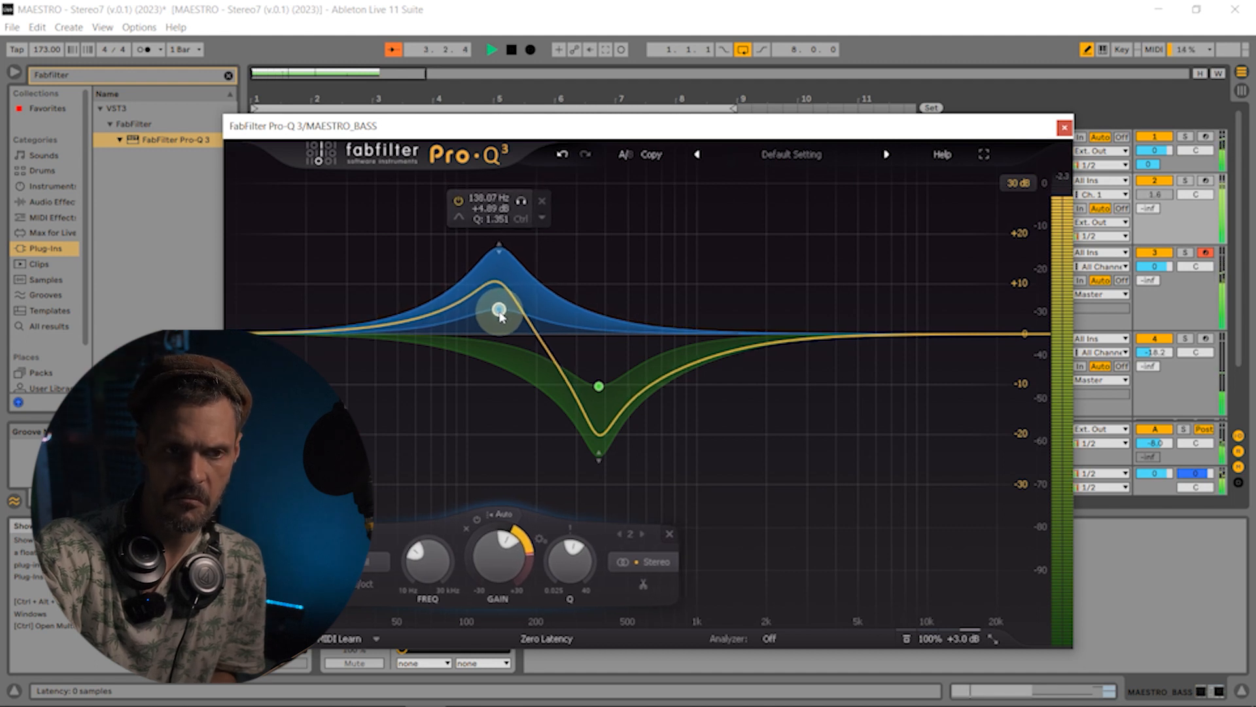
{"action": "left_click", "coordinate": [1065, 128]}
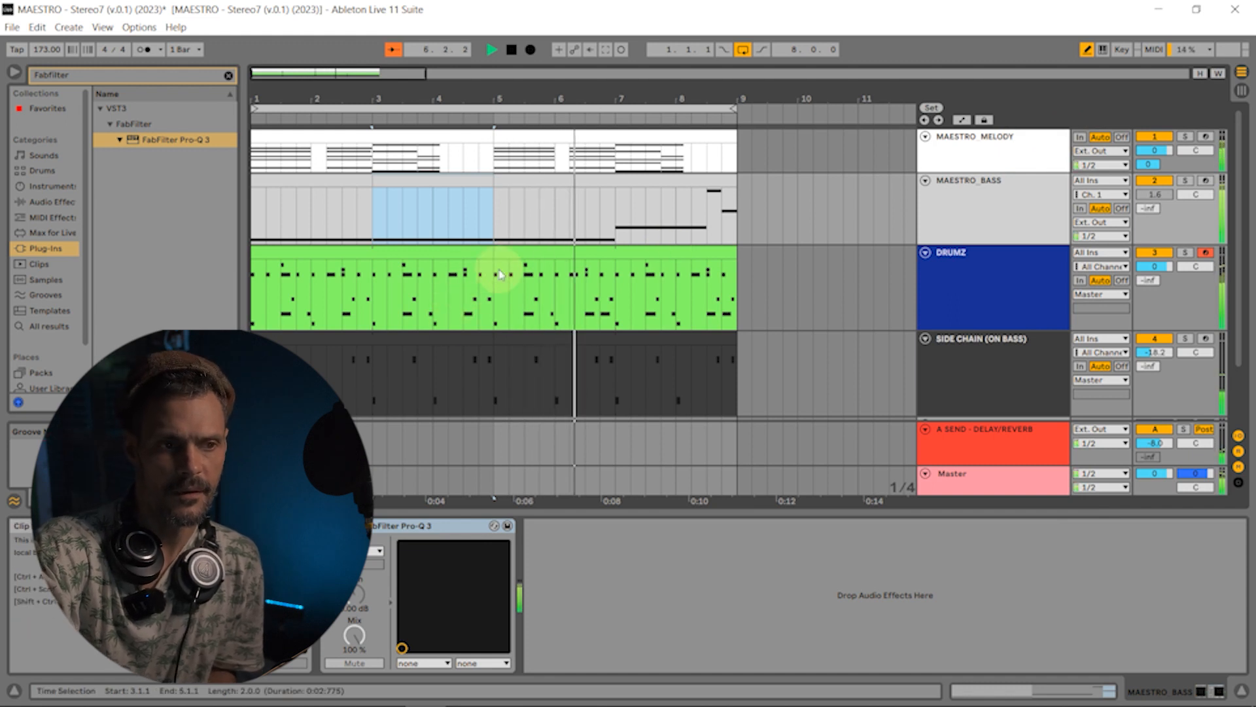
- In the DRUMZ track's Pro-Q 3, add a very wide bell band at 1049.4 Hz with a Q of 0.050
{"action": "left_click", "coordinate": [431, 253]}
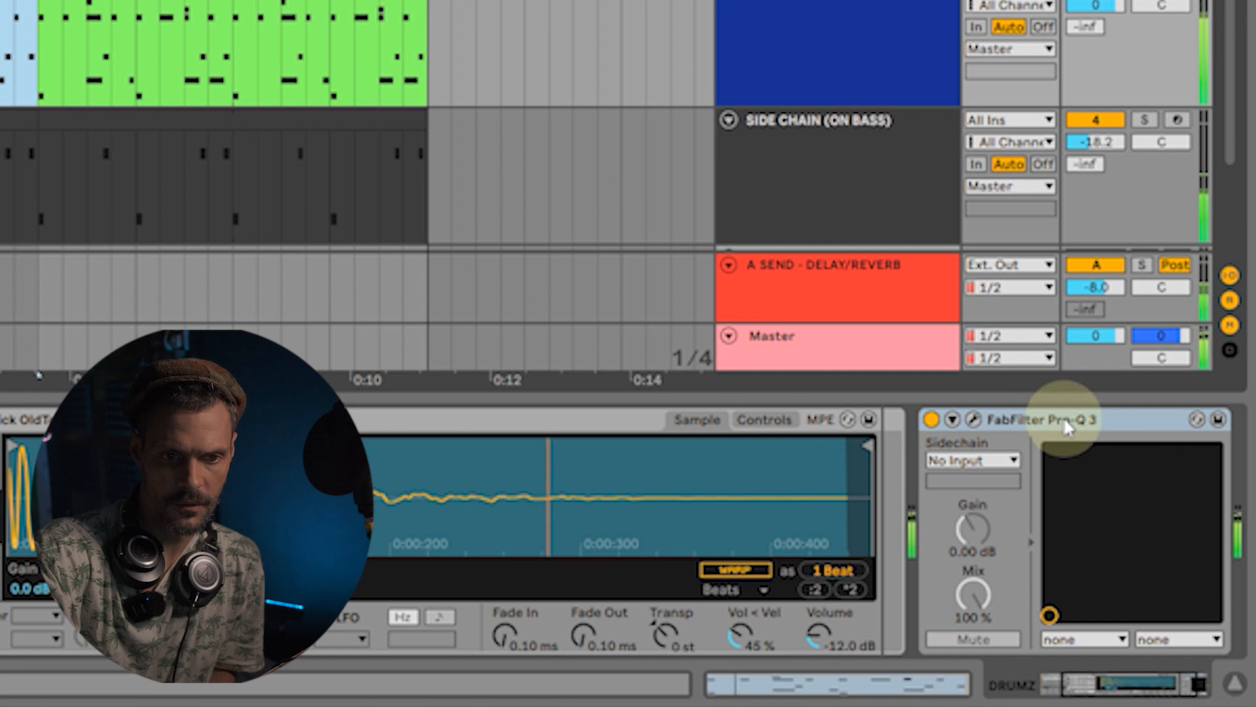
{"action": "left_click", "coordinate": [978, 420]}
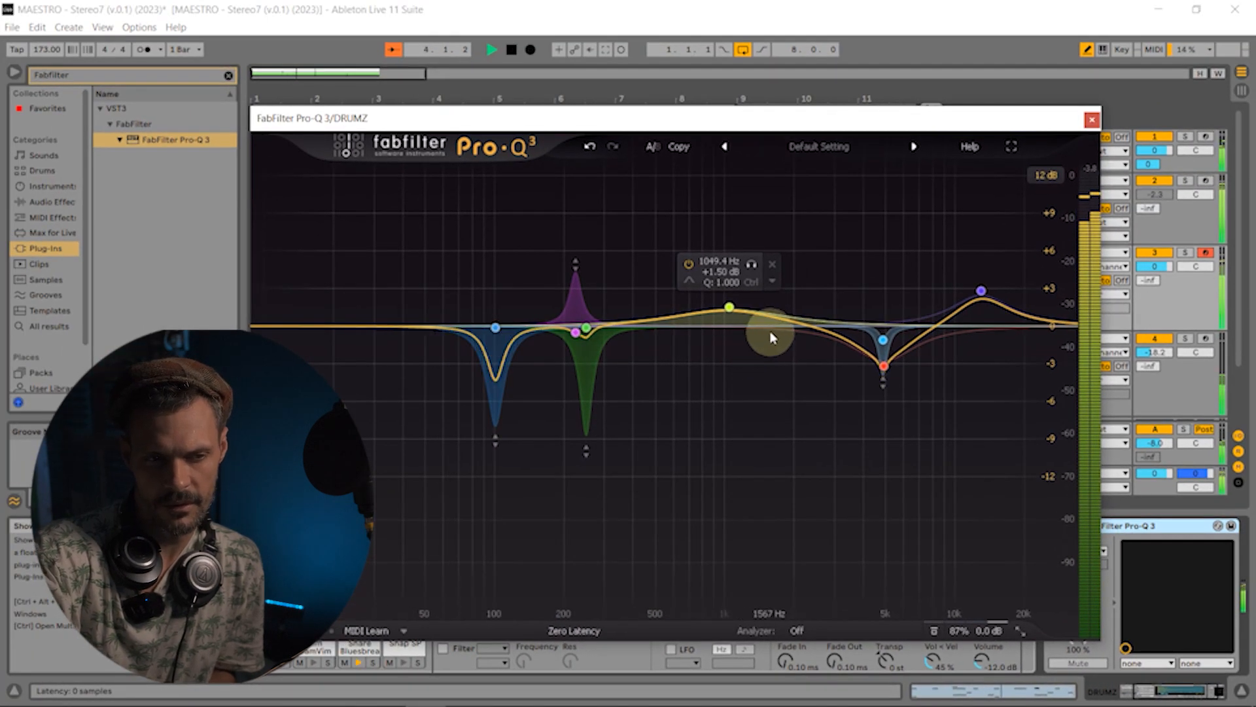
{"action": "left_click", "coordinate": [728, 328]}
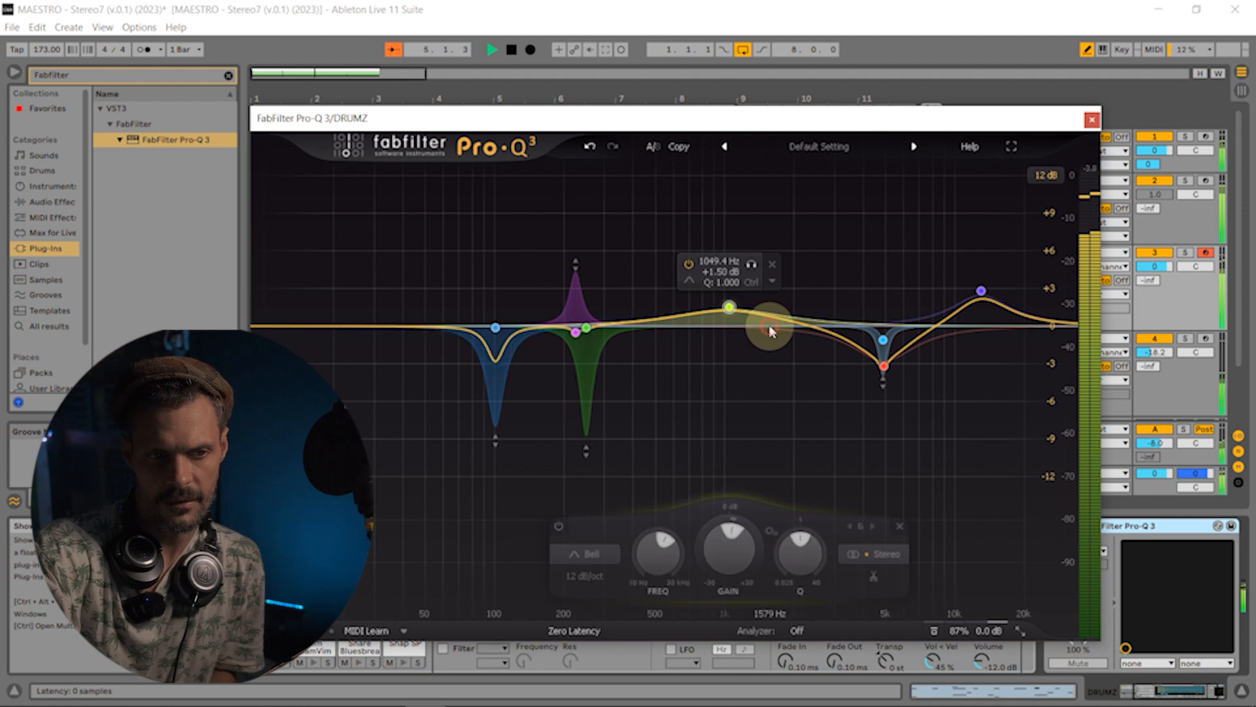
{"action": "left_click", "coordinate": [729, 327]}
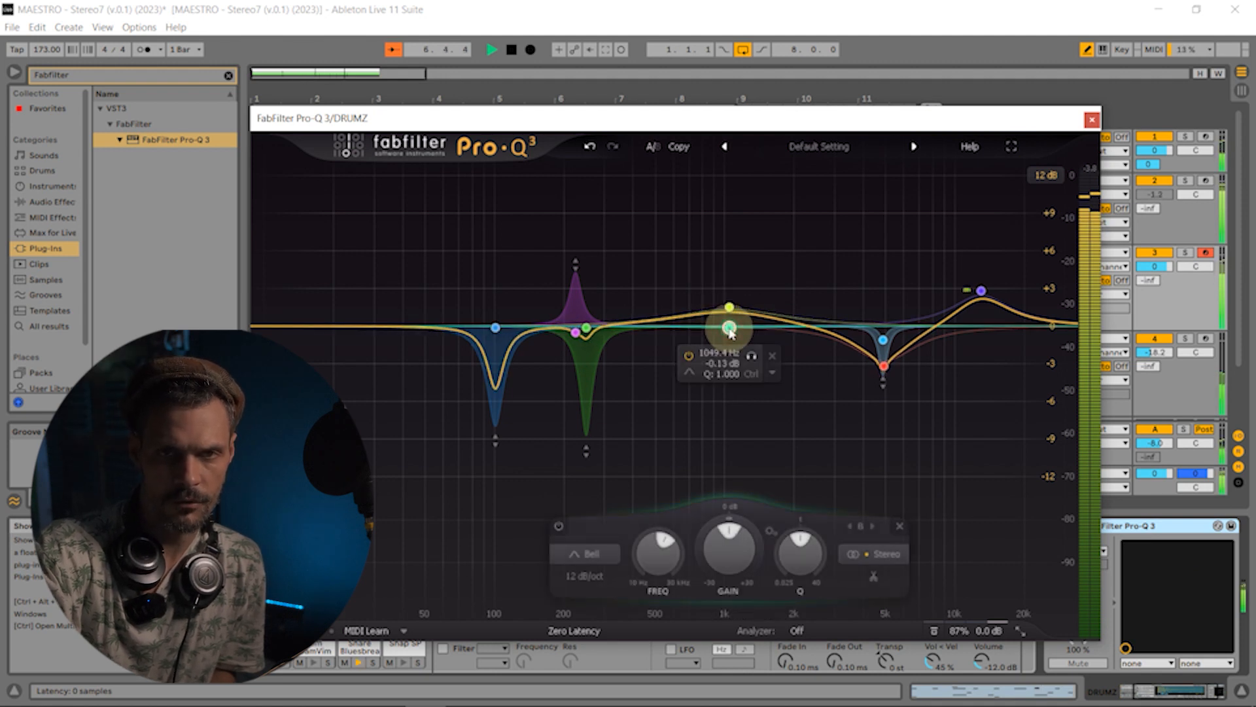
{"action": "left_click_drag", "start_coordinate": [804, 560], "coordinate": [761, 661]}
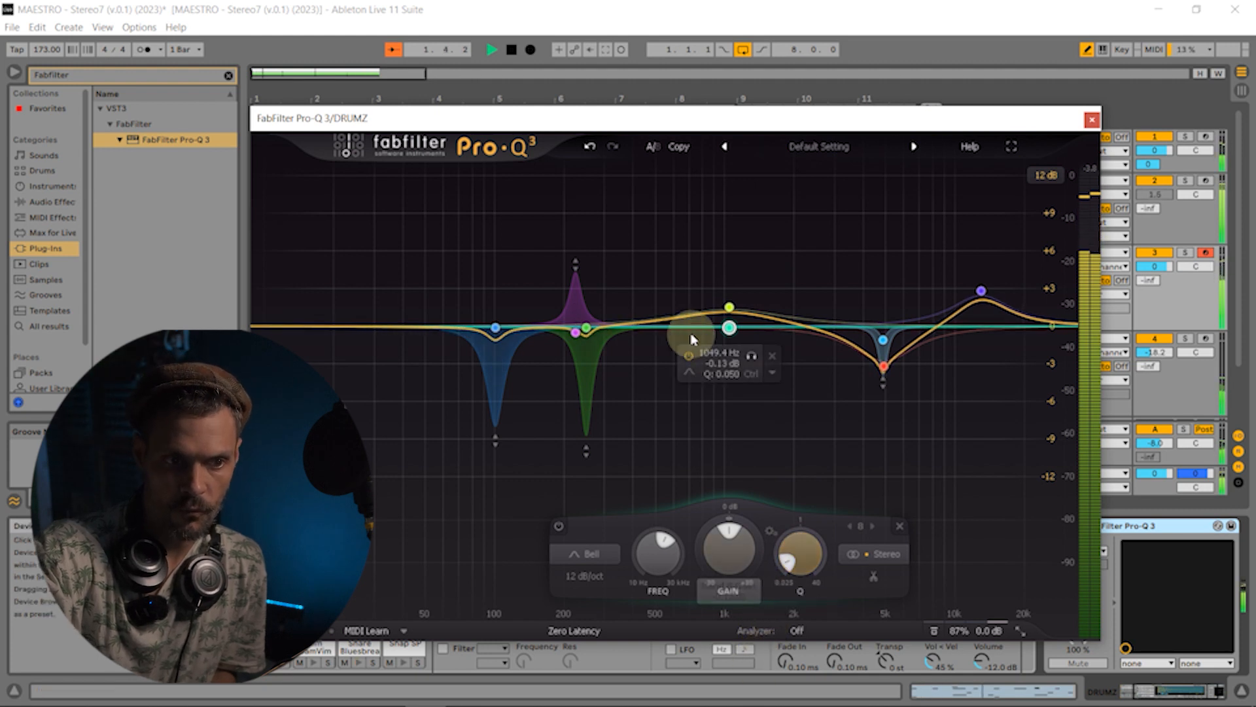
- Move the wide bell band in the DRUMZ EQ to about 2.4 kHz, narrow its Q to about 1.8 and ease its cut to about -1 dB
{"action": "left_click_drag", "start_coordinate": [729, 327], "coordinate": [708, 386]}
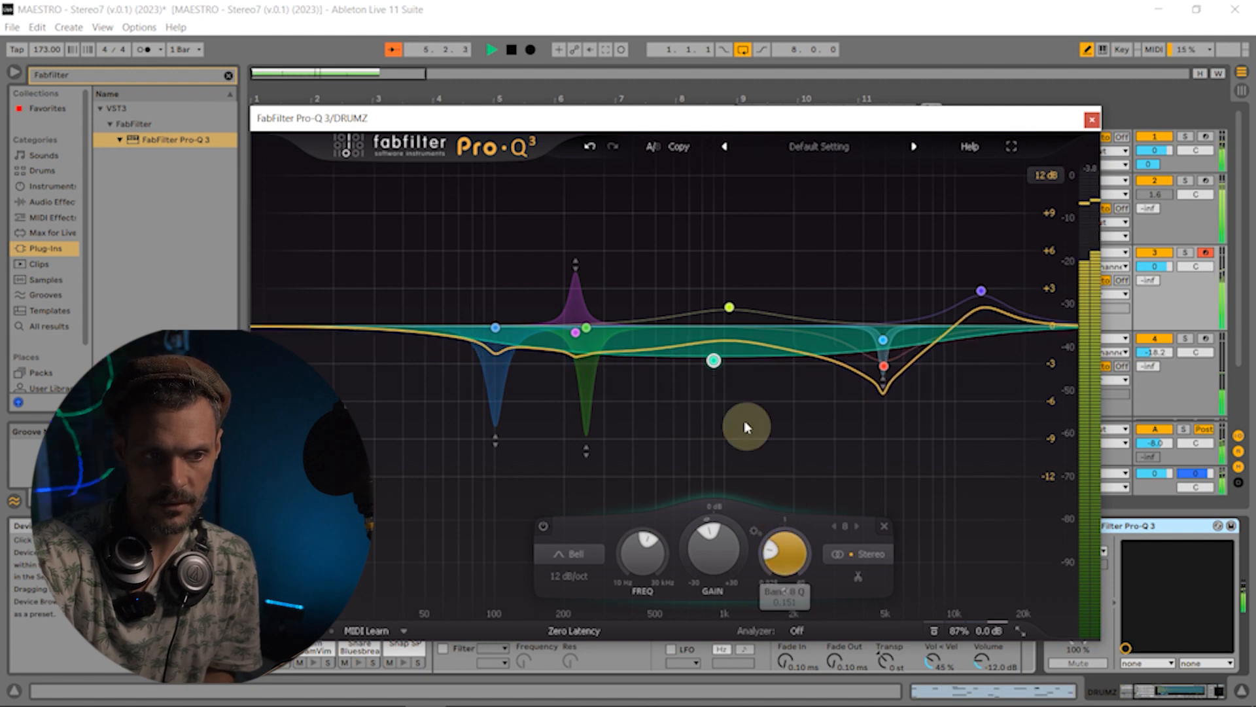
{"action": "left_click_drag", "start_coordinate": [722, 345], "coordinate": [726, 327]}
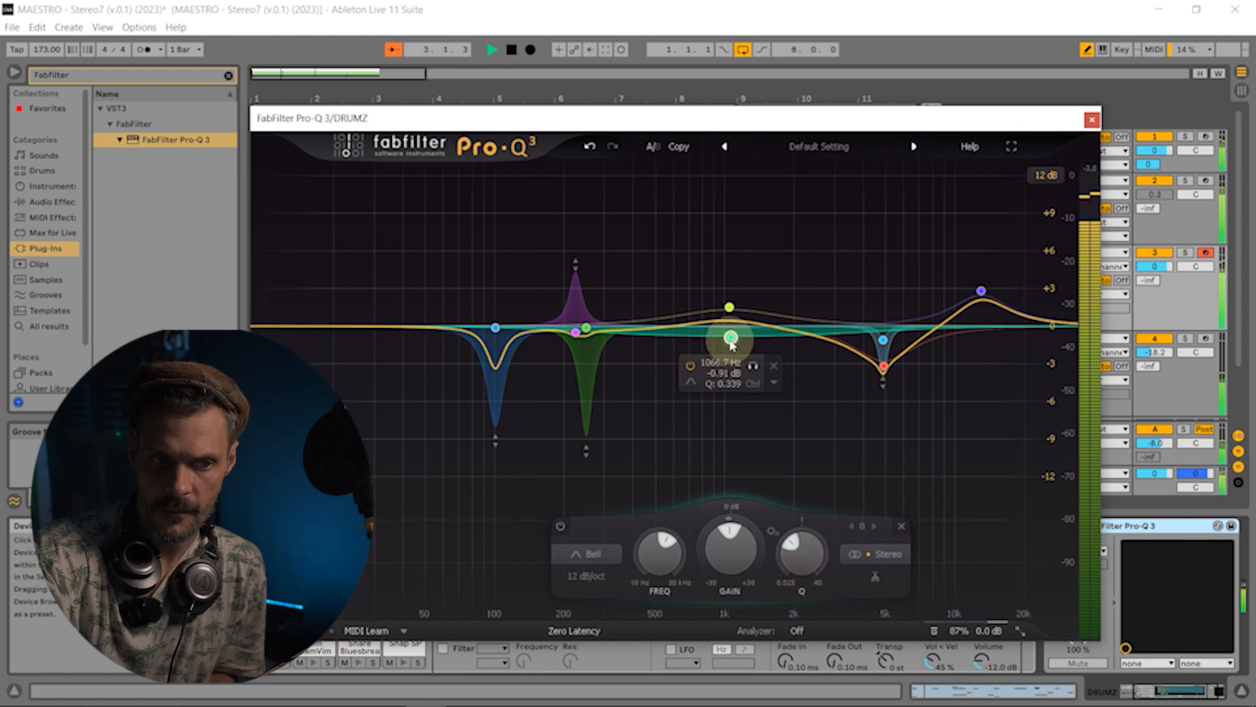
{"action": "left_click_drag", "start_coordinate": [730, 348], "coordinate": [814, 369]}
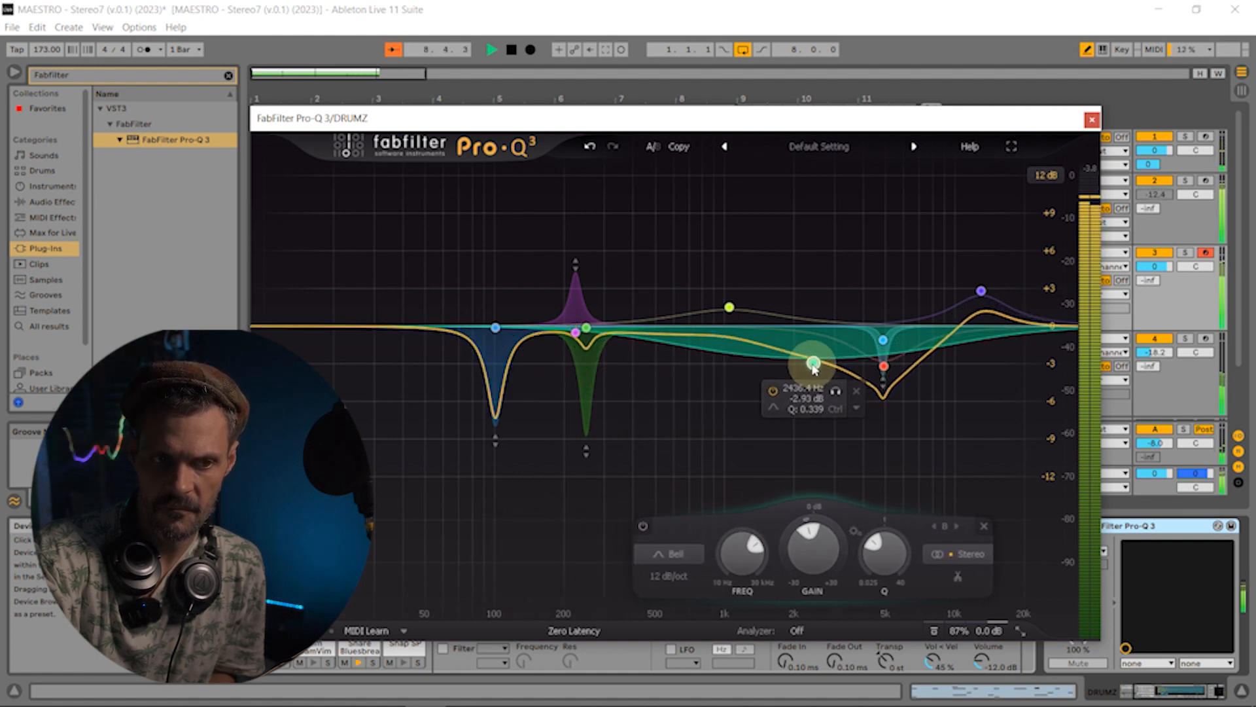
{"action": "left_click_drag", "start_coordinate": [883, 553], "coordinate": [875, 513]}
{"action": "left_click", "coordinate": [833, 390]}
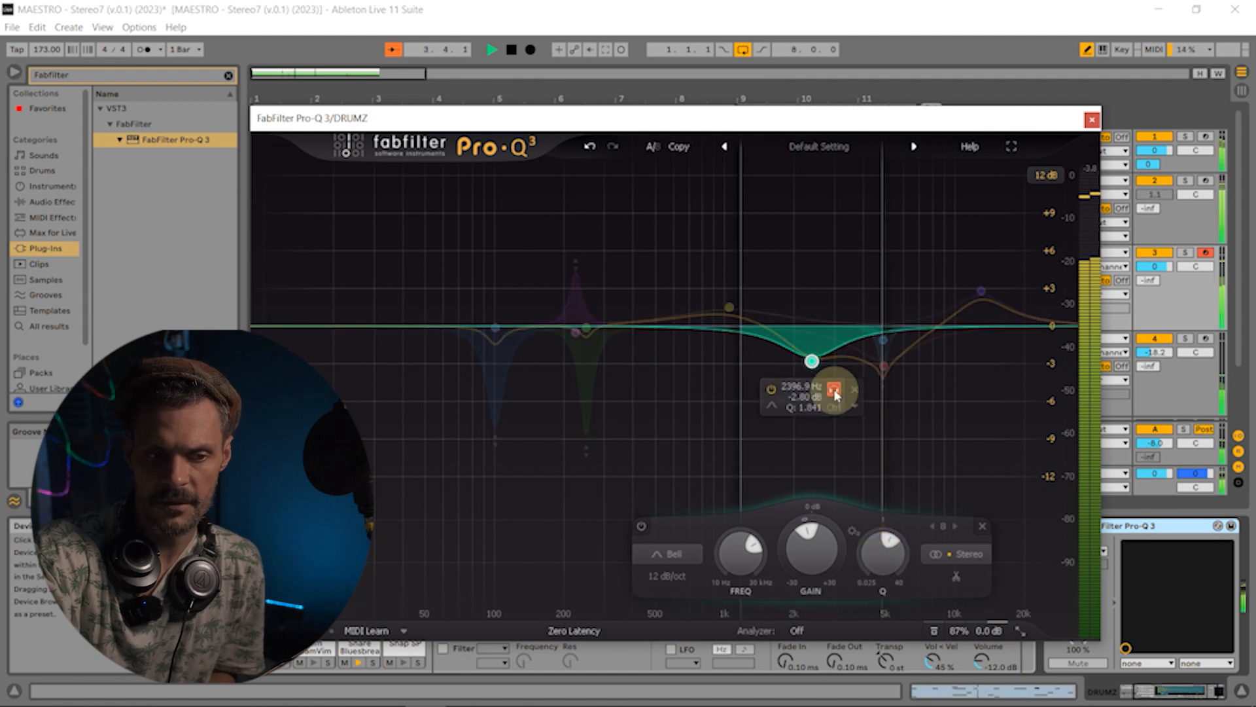
{"action": "left_click_drag", "start_coordinate": [833, 390], "coordinate": [831, 211]}
{"action": "left_click_drag", "start_coordinate": [870, 529], "coordinate": [817, 550]}
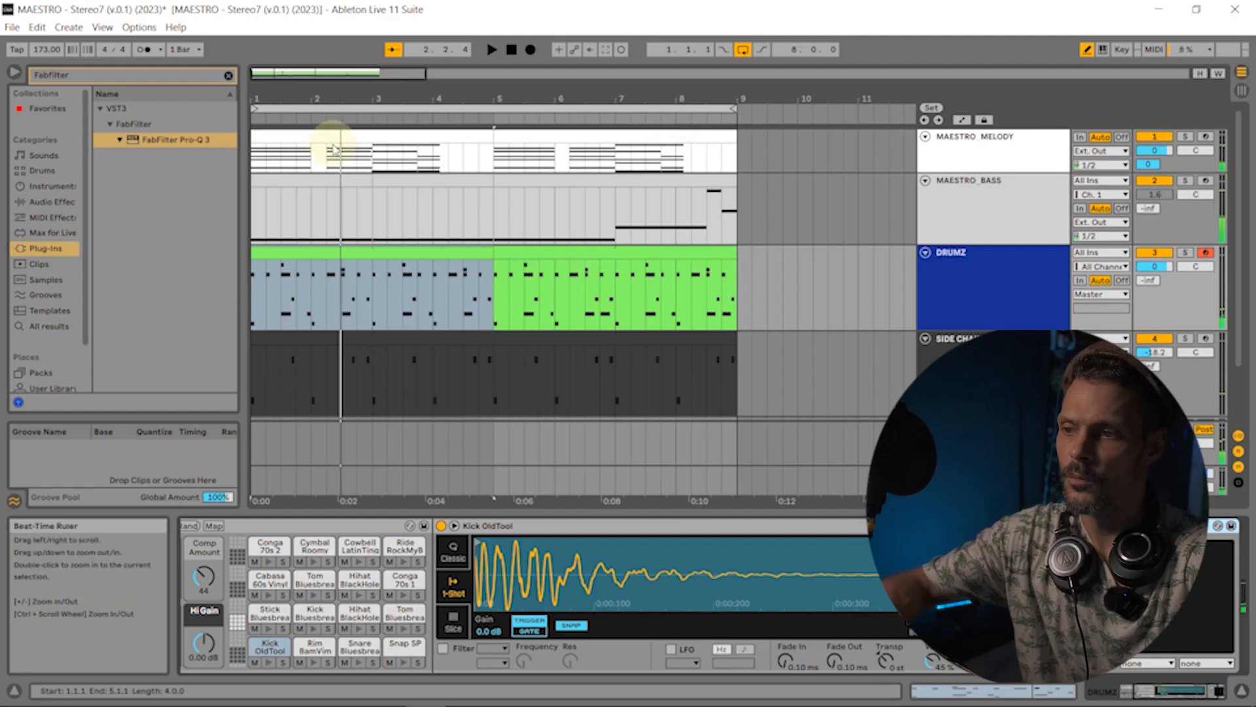
- Open the Kontakt 7 instrument on MAESTRO_MELODY and lower its vibrato frequency while the loop plays
{"action": "left_click", "coordinate": [364, 133]}
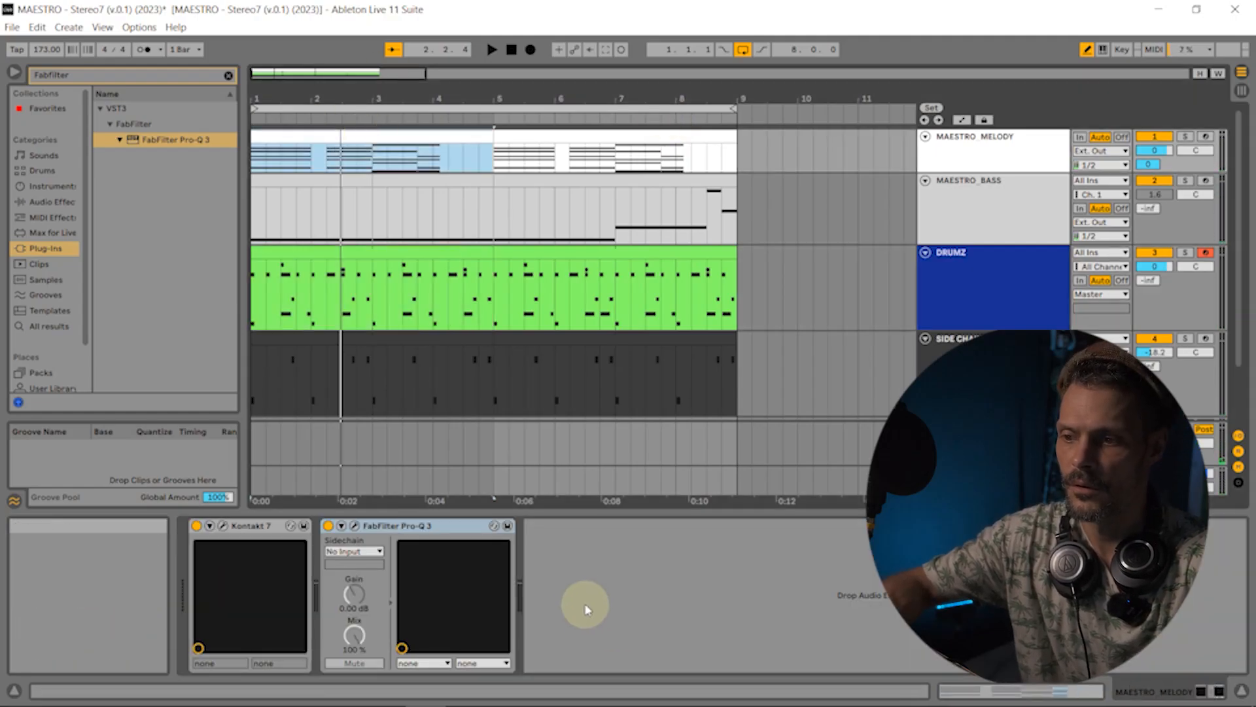
{"action": "left_click", "coordinate": [343, 135]}
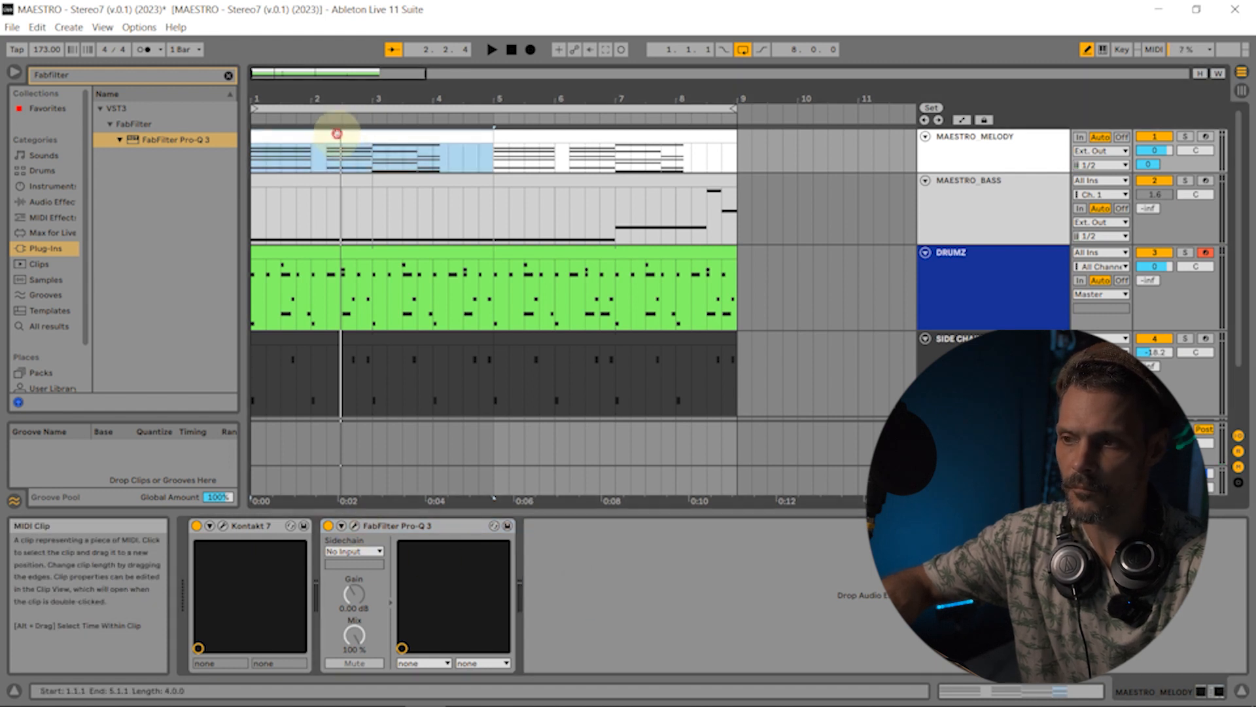
{"action": "left_click", "coordinate": [221, 526]}
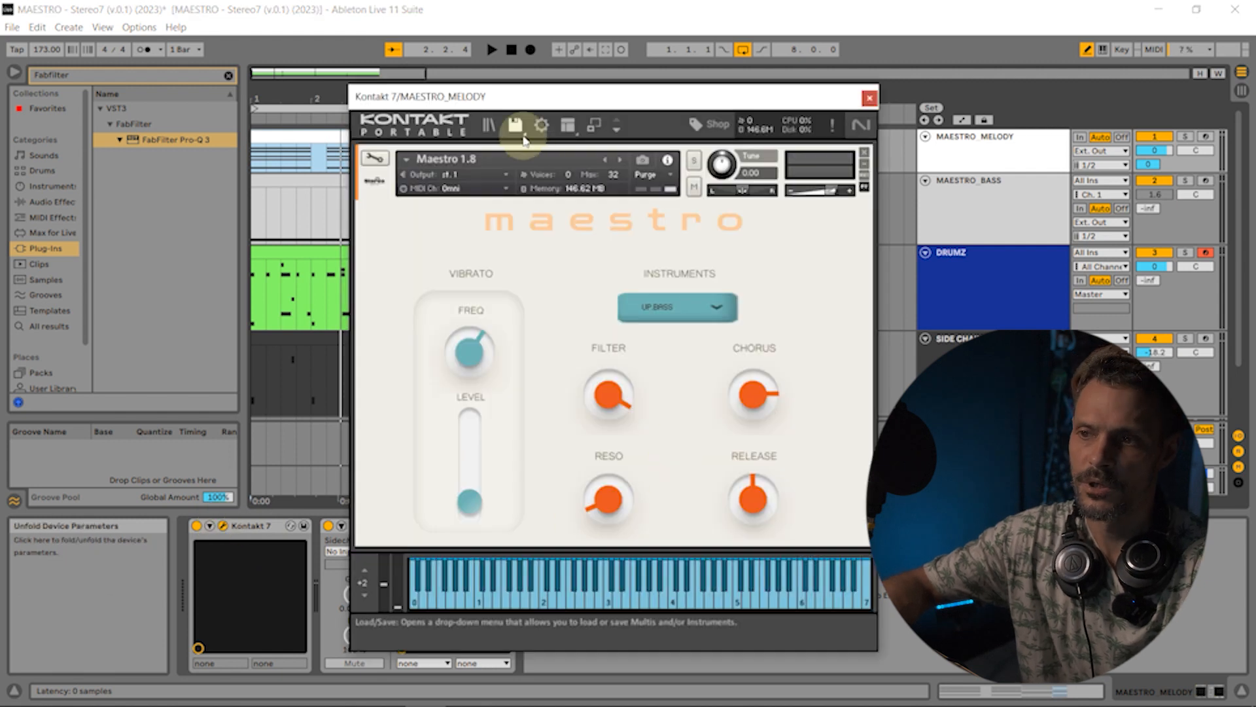
{"action": "left_click", "coordinate": [492, 51]}
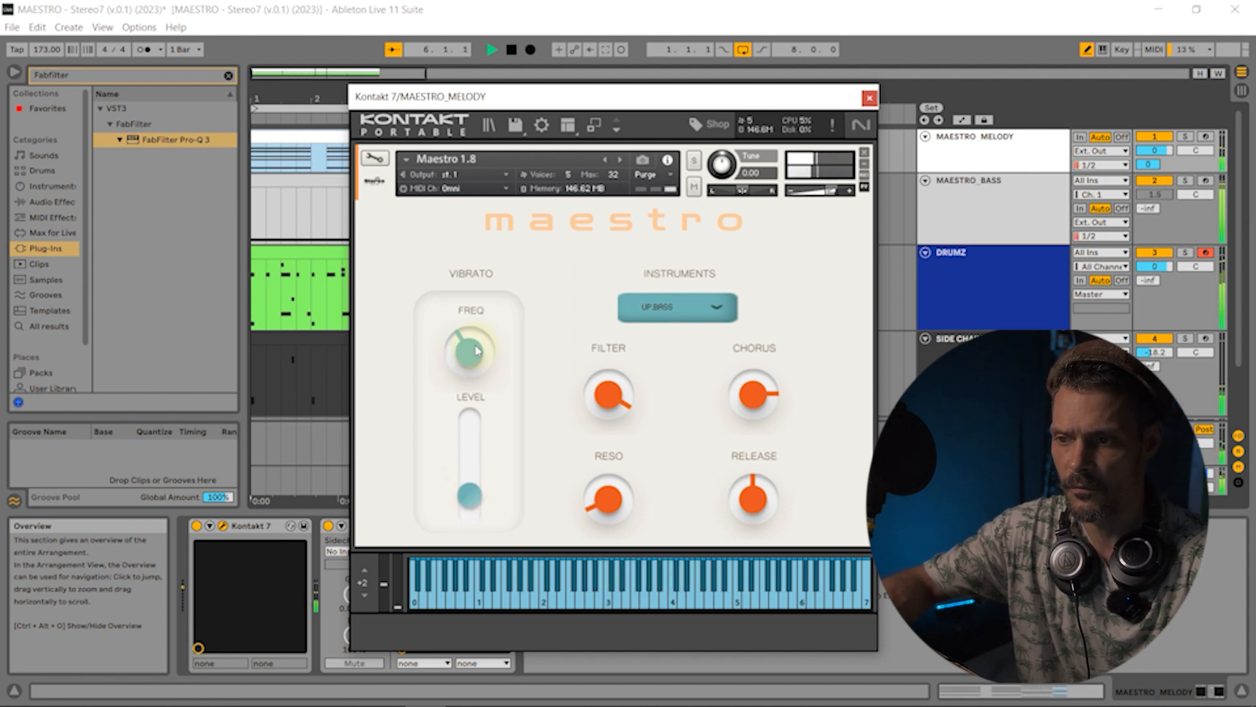
{"action": "mouse_move", "coordinate": [481, 334]}
{"action": "left_mouse_down"}
{"action": "mouse_move", "coordinate": [482, 292]}
{"action": "mouse_move", "coordinate": [477, 357]}
{"action": "left_mouse_up"}
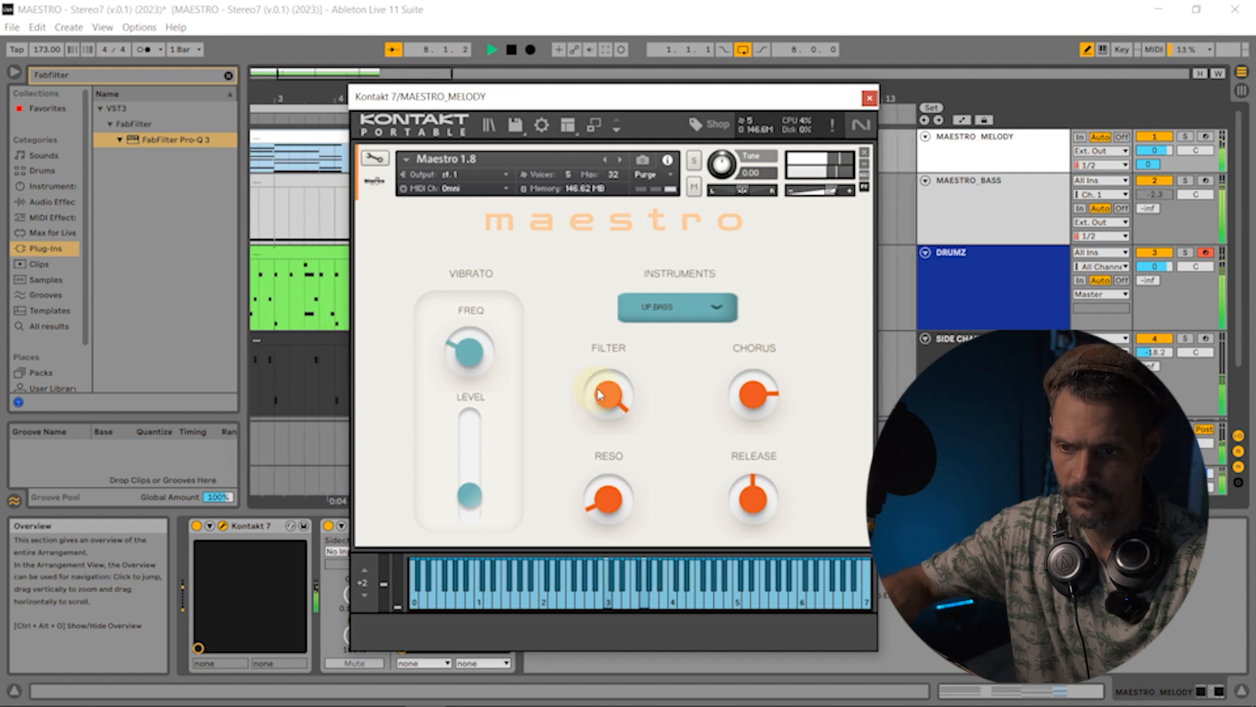
- Reduce the Maestro instrument's chorus, set its output volume to 3.1 and close its window
{"action": "left_click_drag", "start_coordinate": [751, 499], "coordinate": [750, 535]}
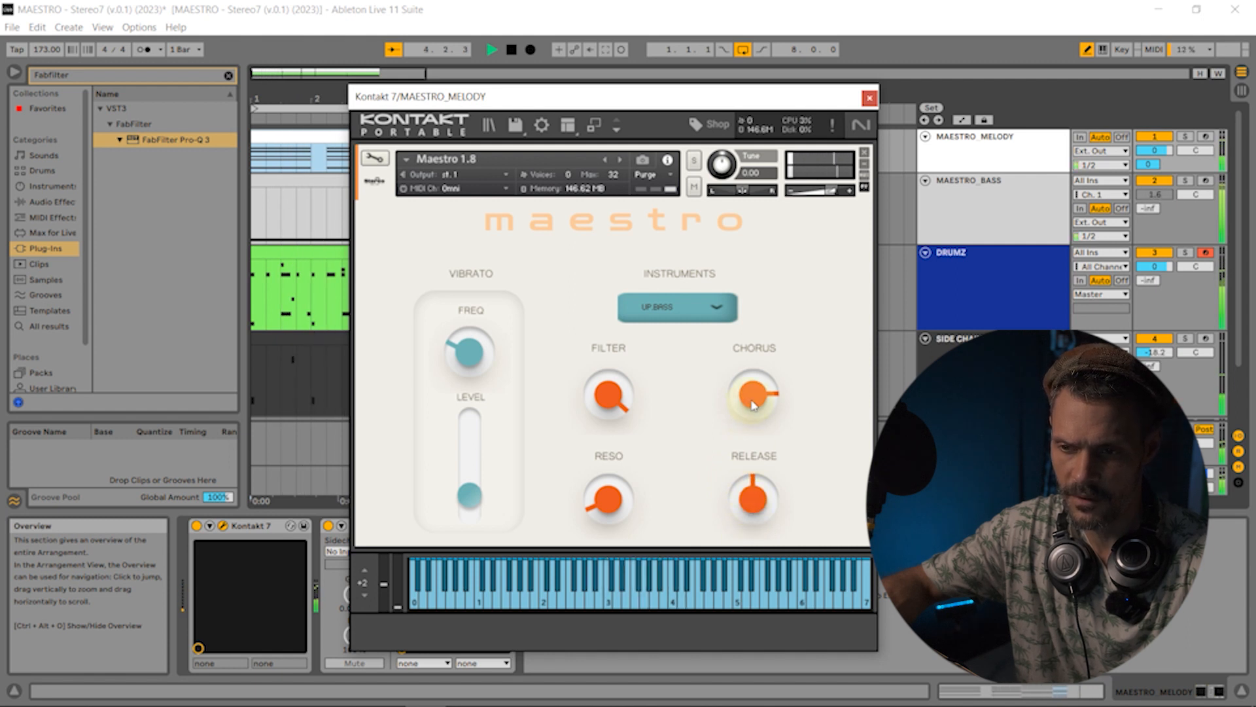
{"action": "left_click_drag", "start_coordinate": [750, 428], "coordinate": [731, 533]}
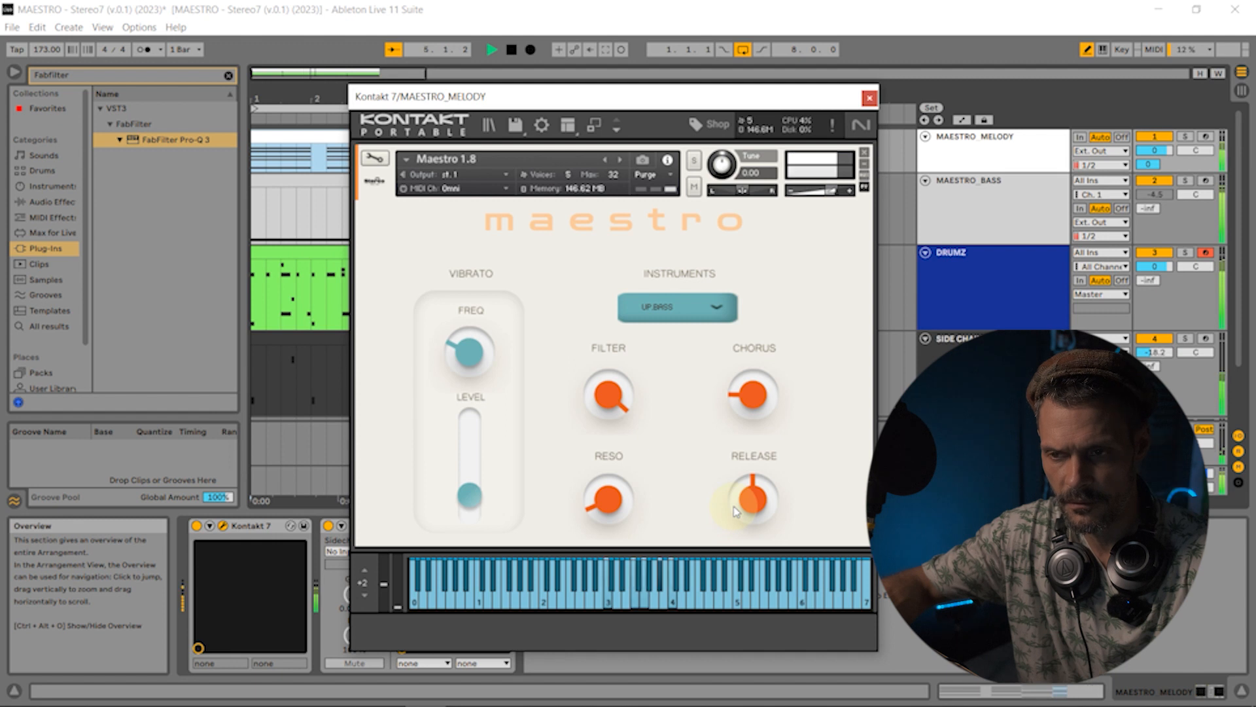
{"action": "mouse_move", "coordinate": [830, 193]}
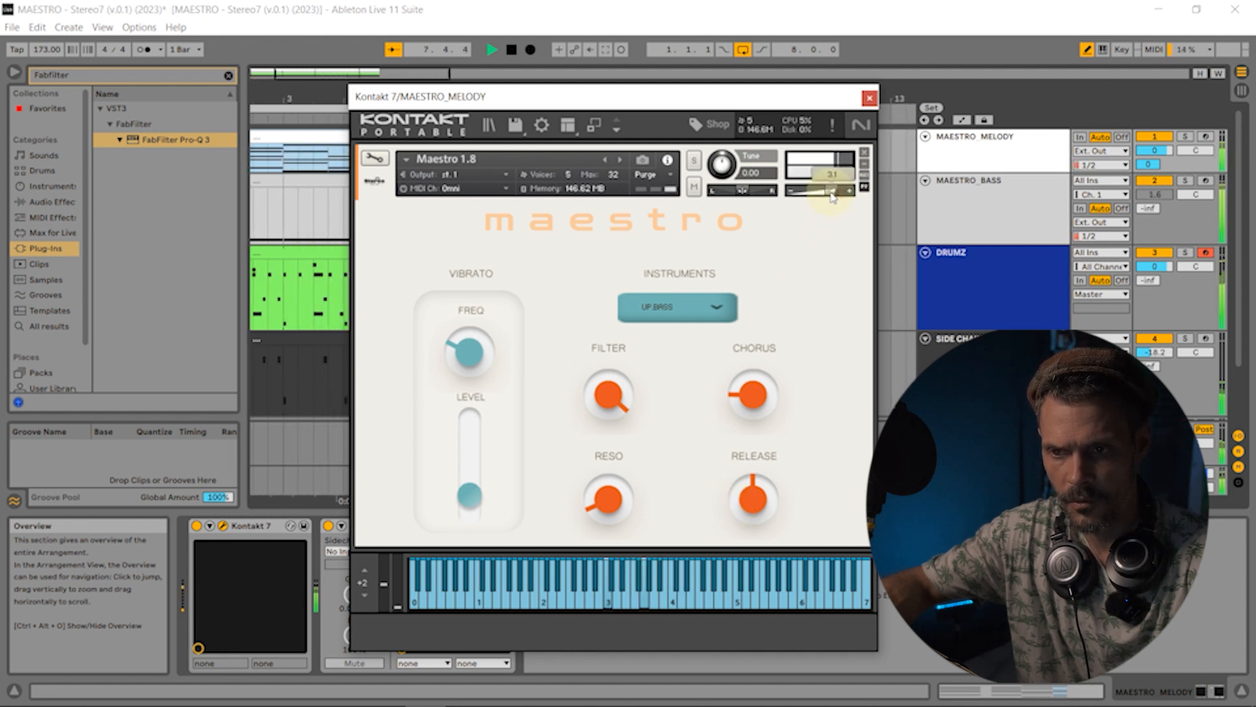
{"action": "left_click_drag", "start_coordinate": [829, 191], "coordinate": [830, 192]}
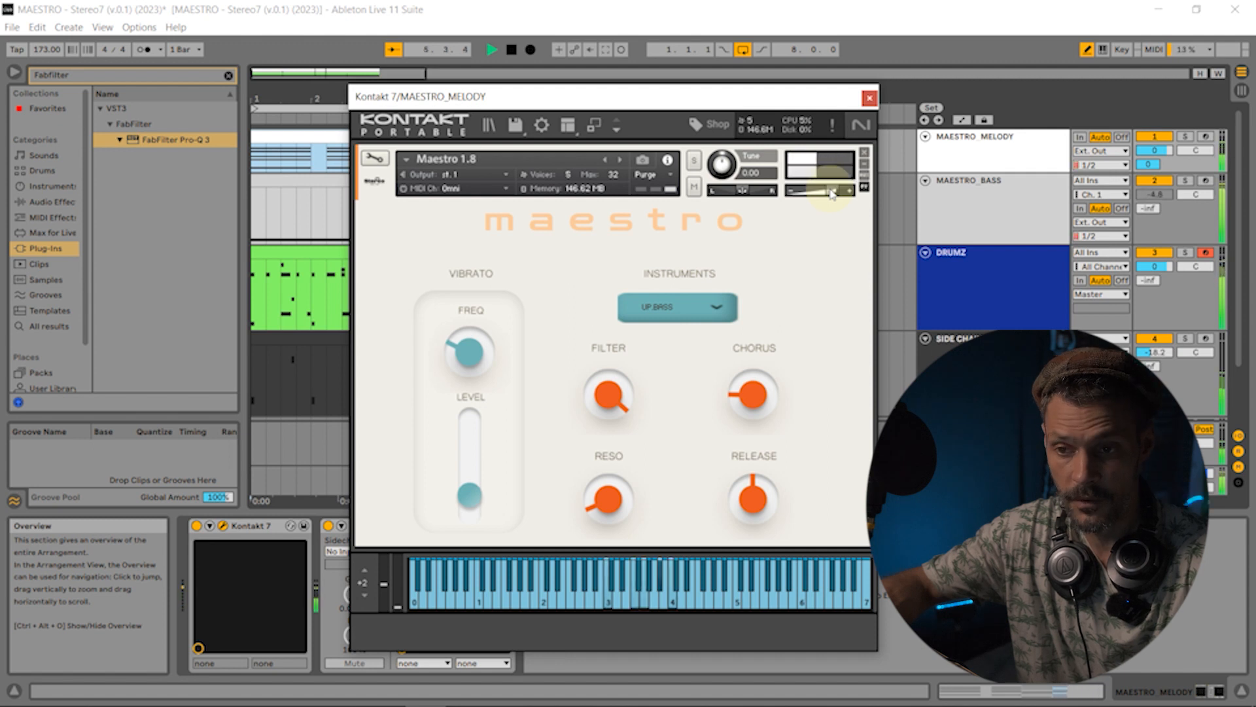
{"action": "left_click", "coordinate": [870, 97]}
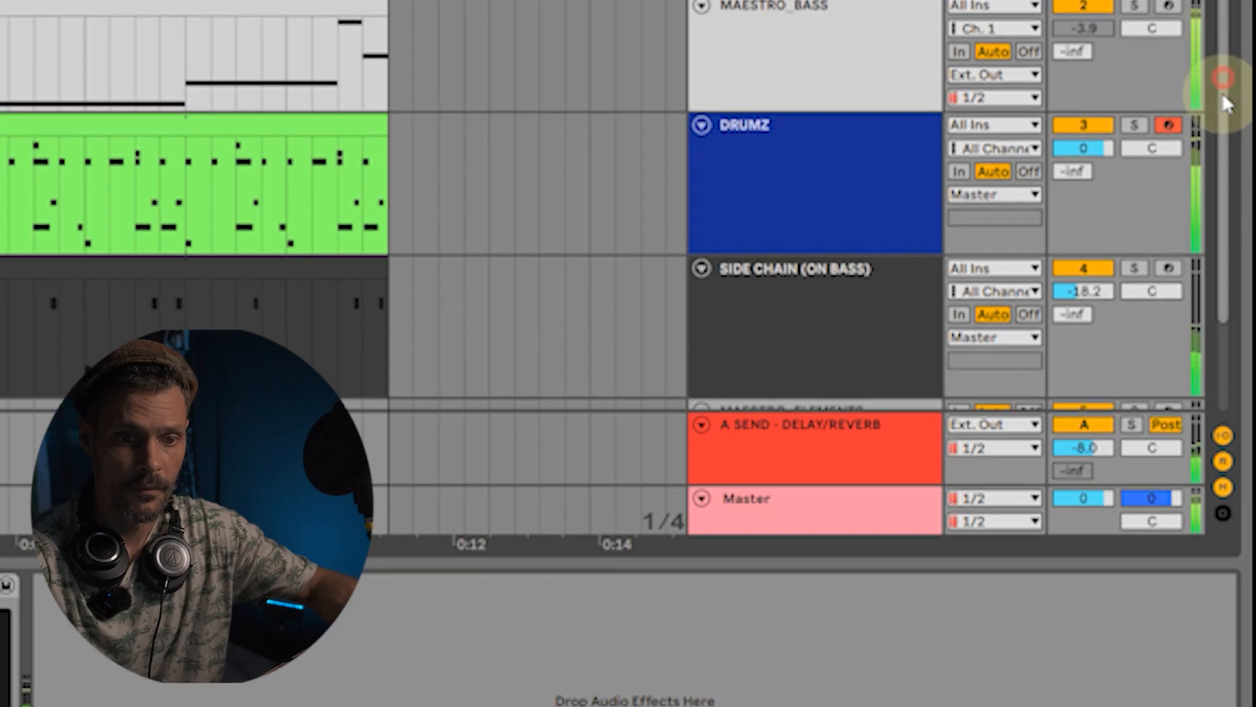
- Add a FabFilter Pro-Q 3 to the Master track
{"action": "scroll", "coordinate": [1200, 392], "scroll_direction": "down", "scroll_amount": 2}
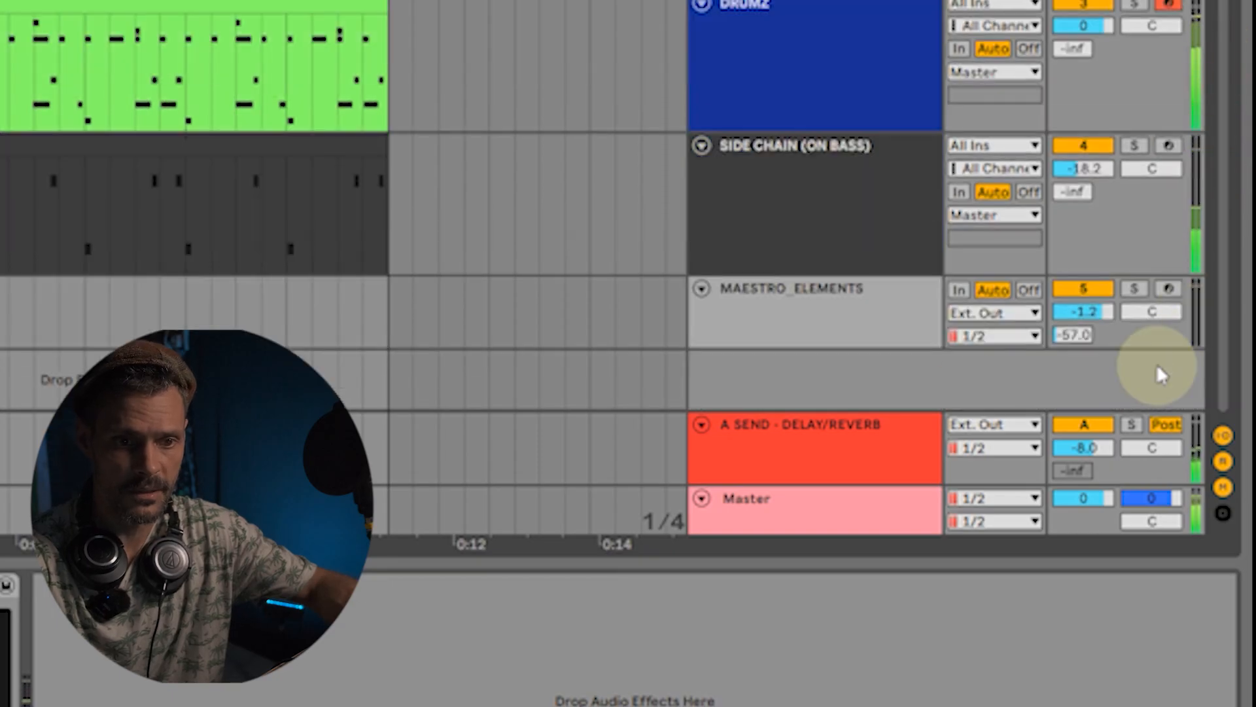
{"action": "left_click", "coordinate": [852, 512]}
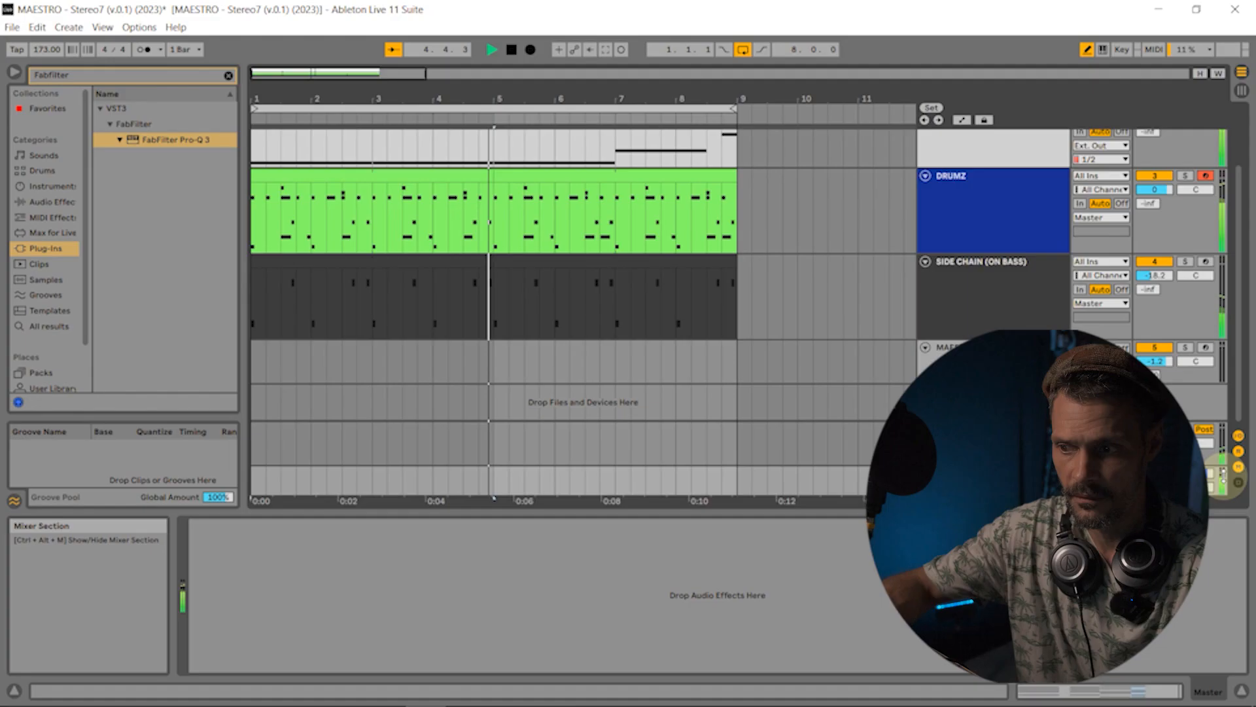
{"action": "left_click_drag", "start_coordinate": [140, 137], "coordinate": [342, 524]}
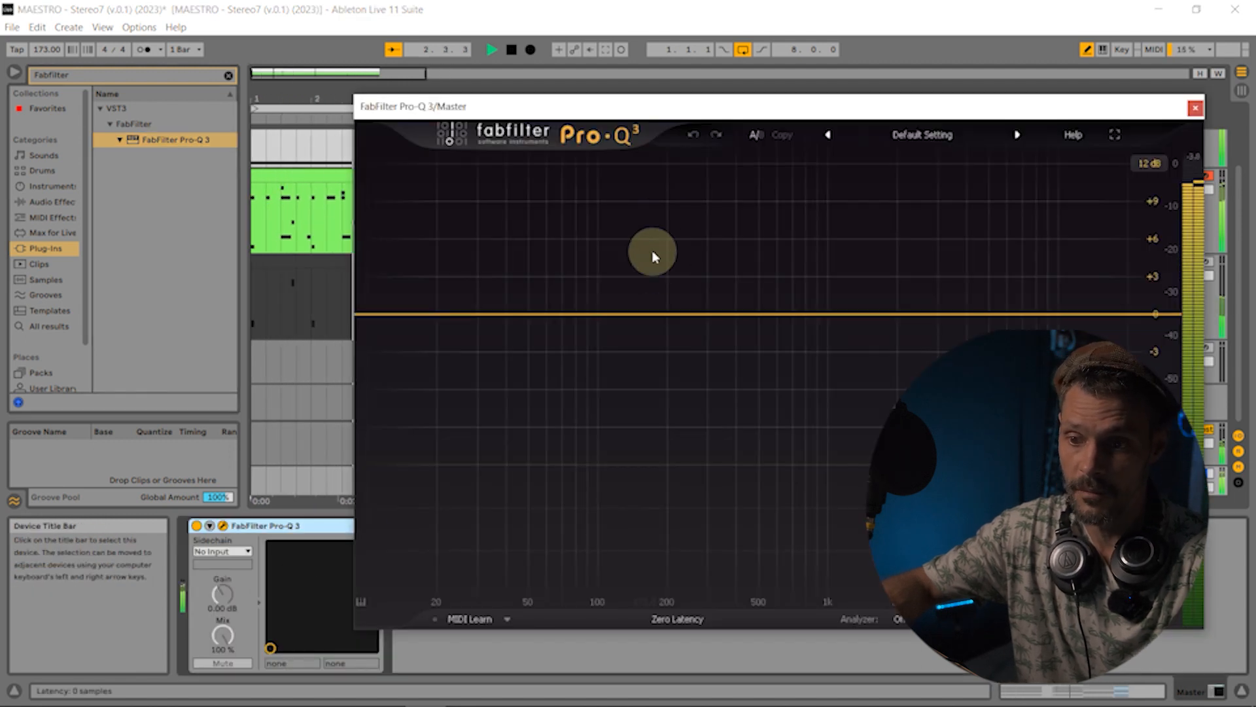
- Turn on the Pre and Post spectrum analyzers in the Master track's Pro-Q 3
{"action": "left_click", "coordinate": [848, 664]}
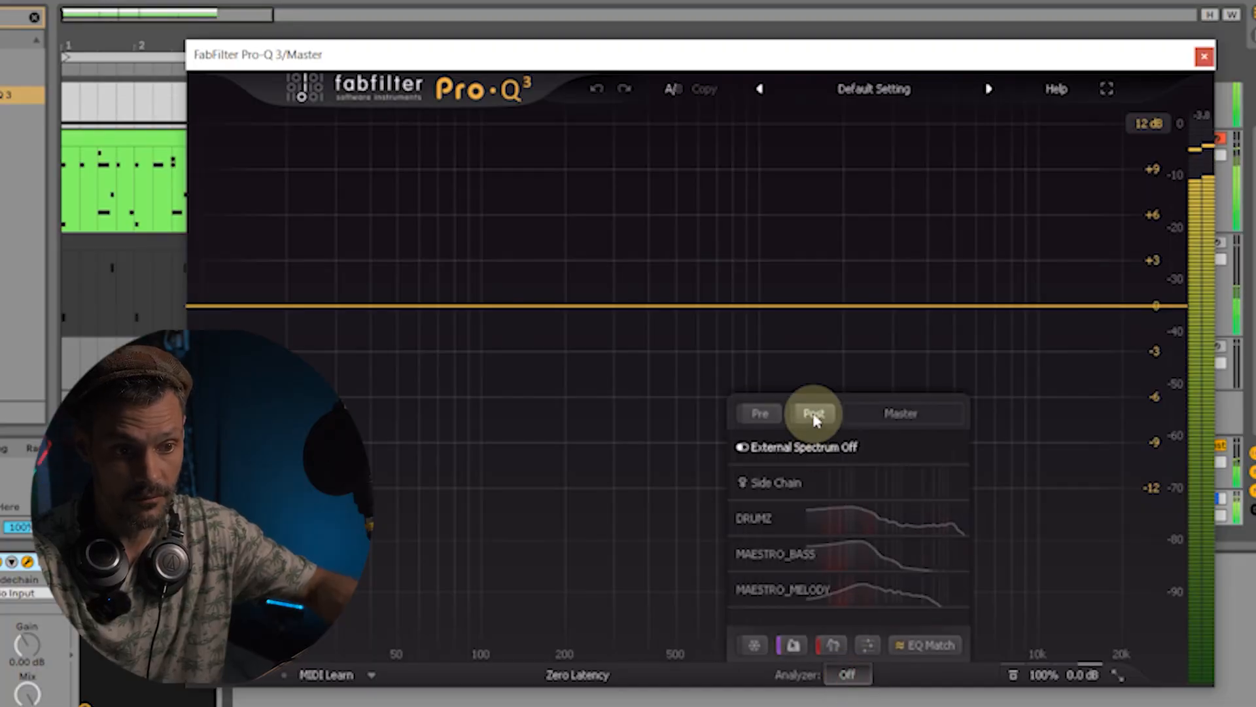
{"action": "left_click", "coordinate": [814, 416]}
{"action": "left_click", "coordinate": [757, 413]}
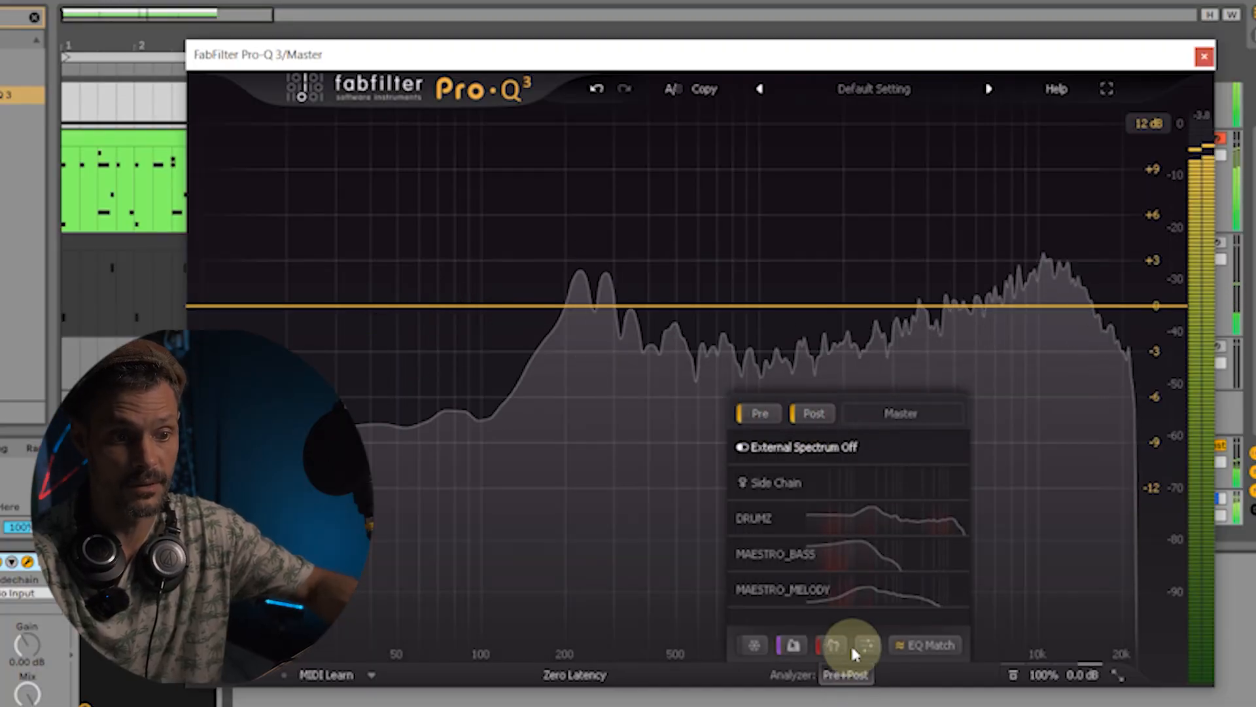
{"action": "left_click", "coordinate": [843, 671]}
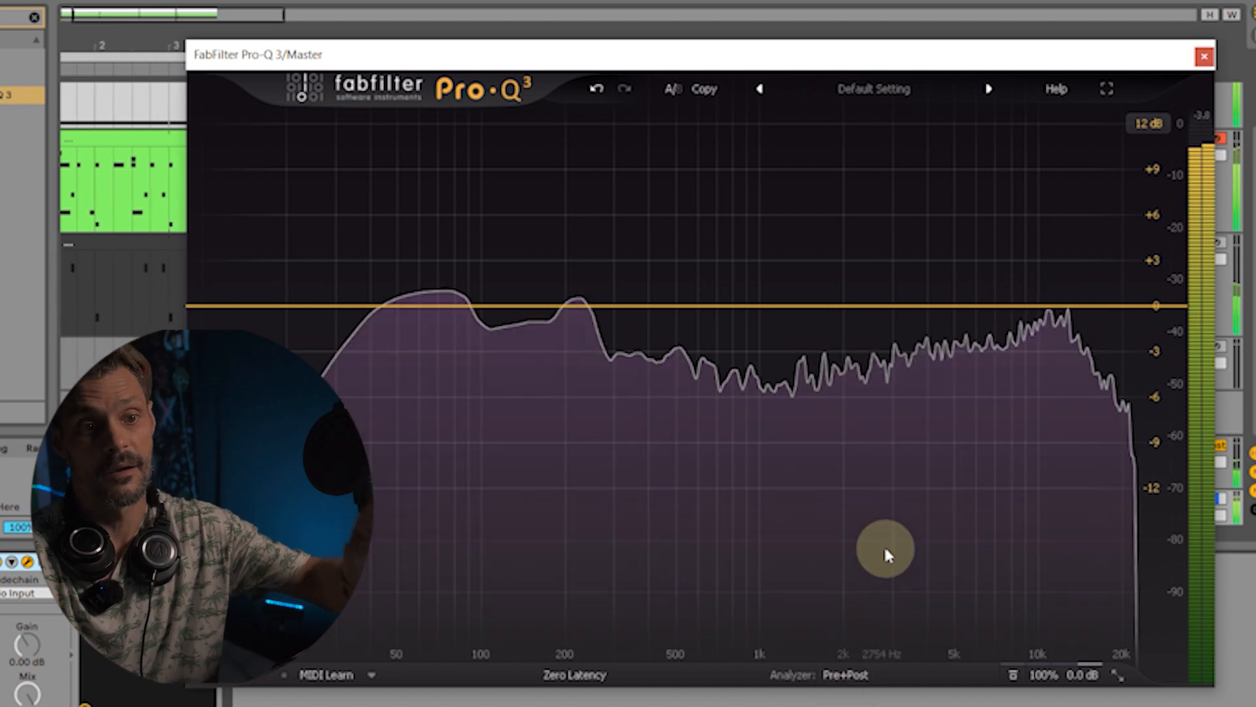
- In the Master EQ, add a dynamic bell cut of -3.91 dB at 233 Hz and a dynamic high-shelf cut at 10971 Hz with Q 1.443
{"action": "left_click_drag", "start_coordinate": [898, 539], "coordinate": [583, 306]}
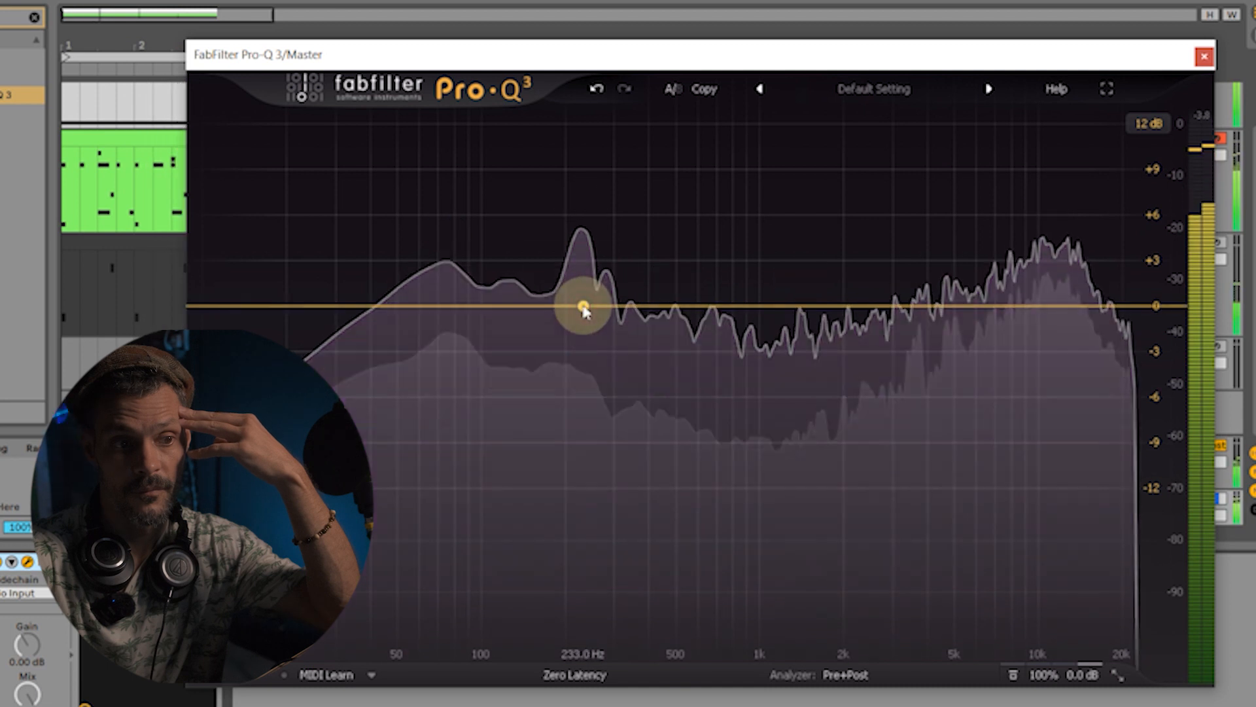
{"action": "left_click_drag", "start_coordinate": [665, 575], "coordinate": [508, 645]}
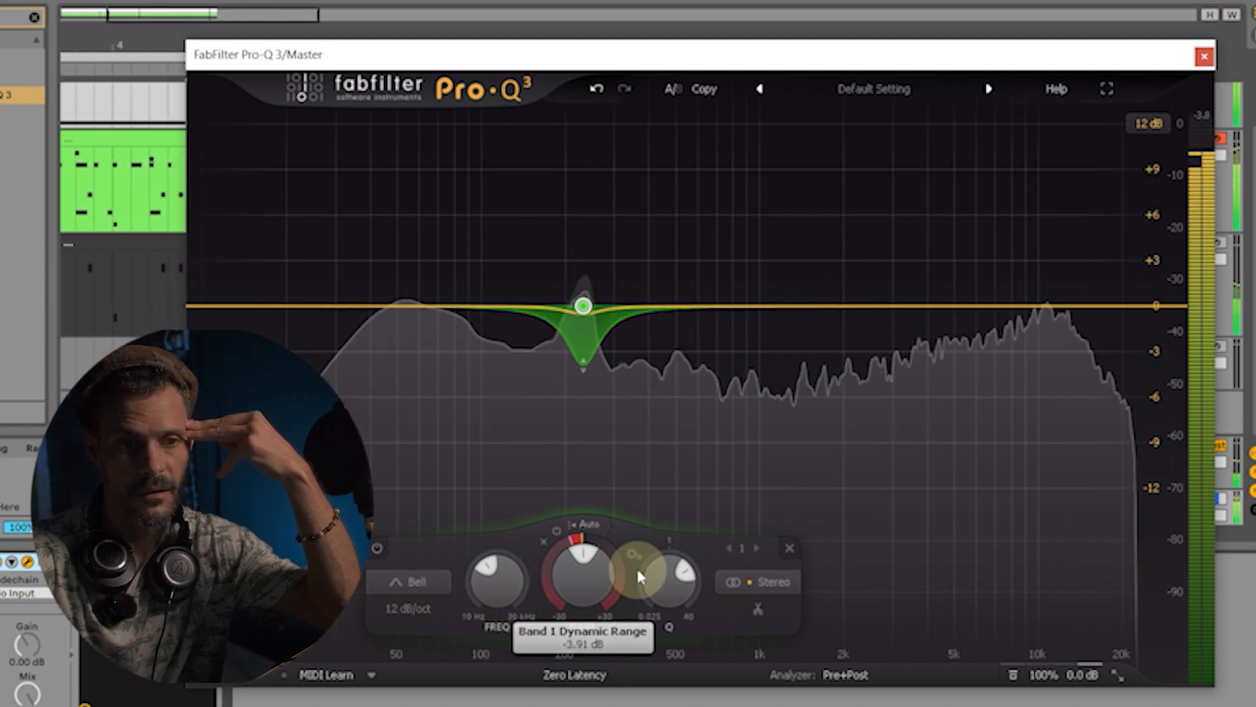
{"action": "left_click", "coordinate": [1050, 307]}
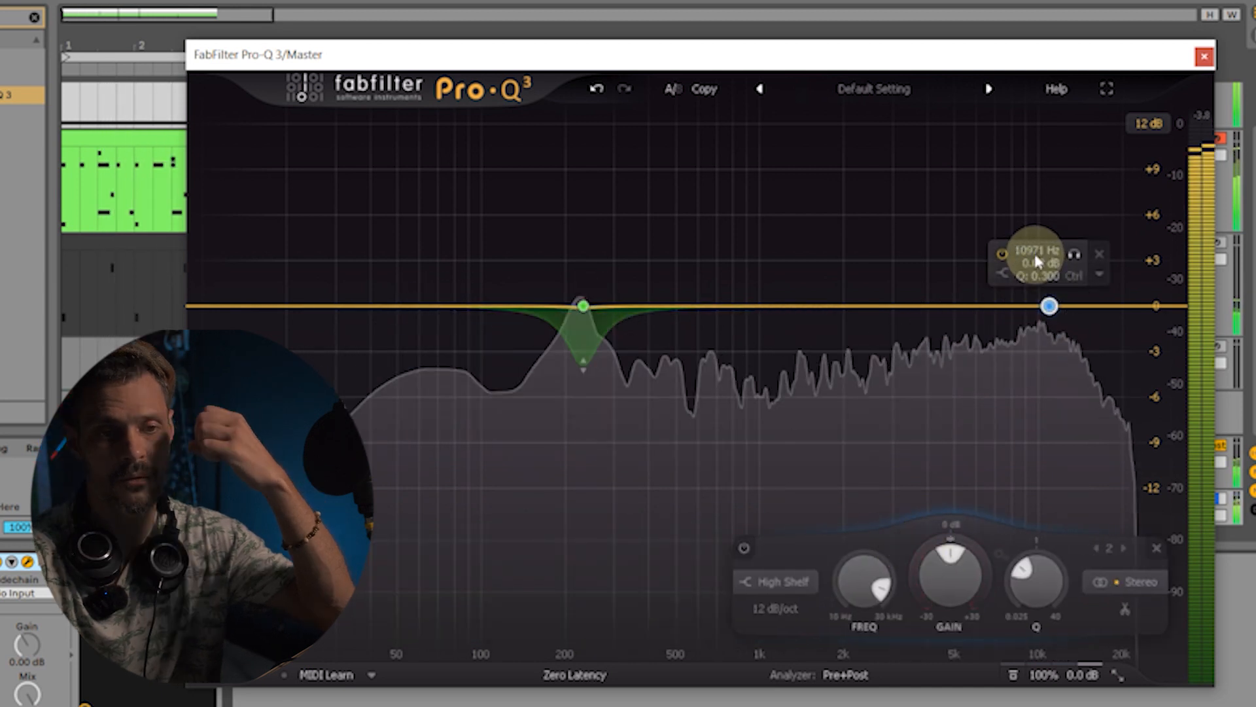
{"action": "left_click_drag", "start_coordinate": [1037, 592], "coordinate": [930, 563]}
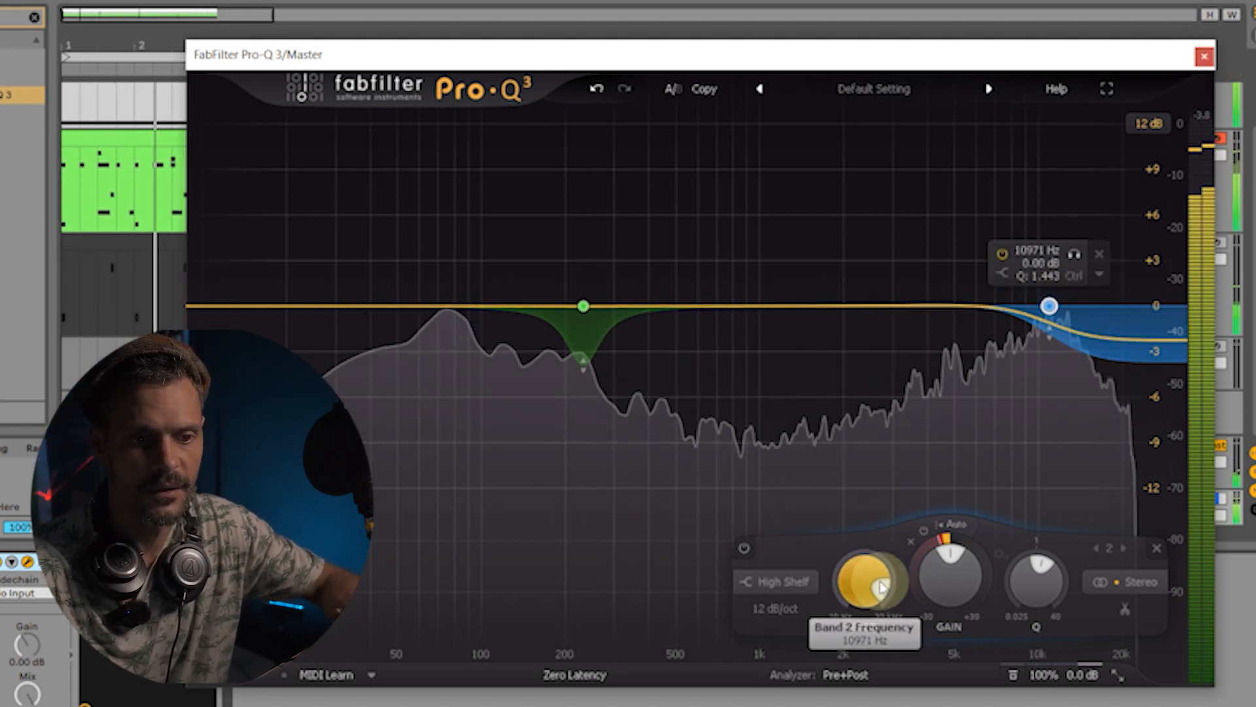
- Turn off the Master EQ's Pre and Post analyzers and close its window
{"action": "left_click", "coordinate": [844, 674]}
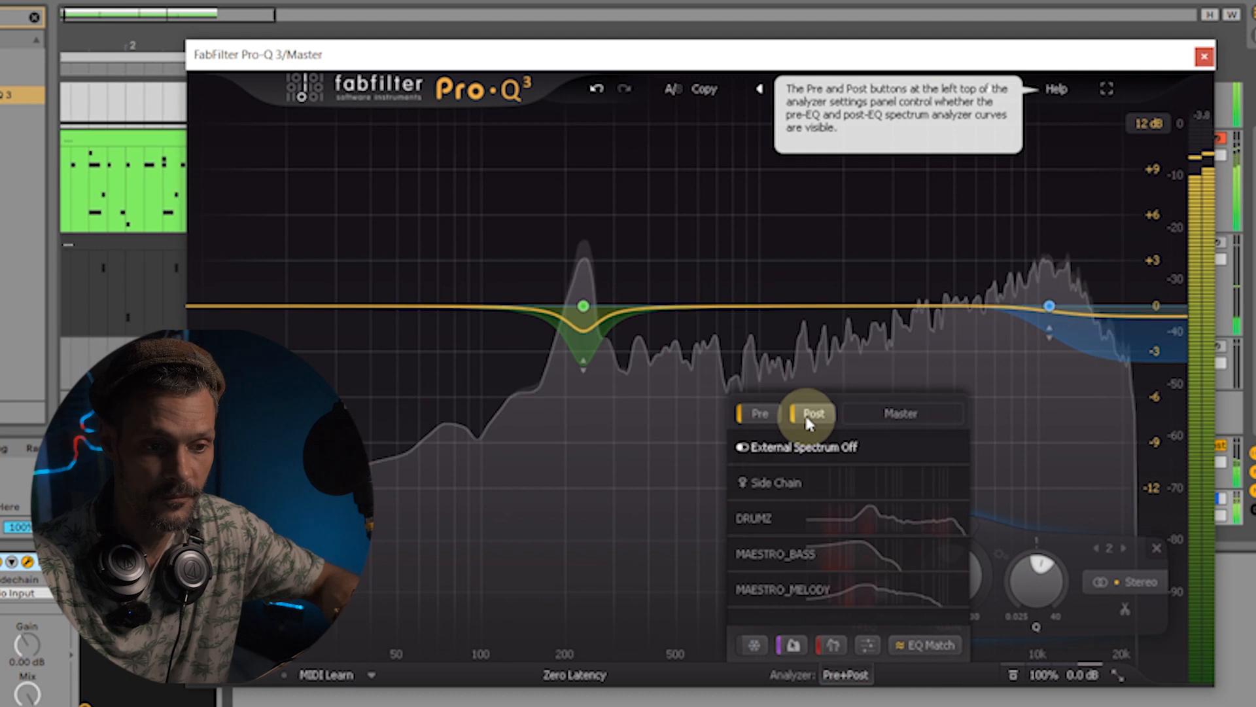
{"action": "left_click", "coordinate": [811, 413]}
{"action": "left_click", "coordinate": [757, 413]}
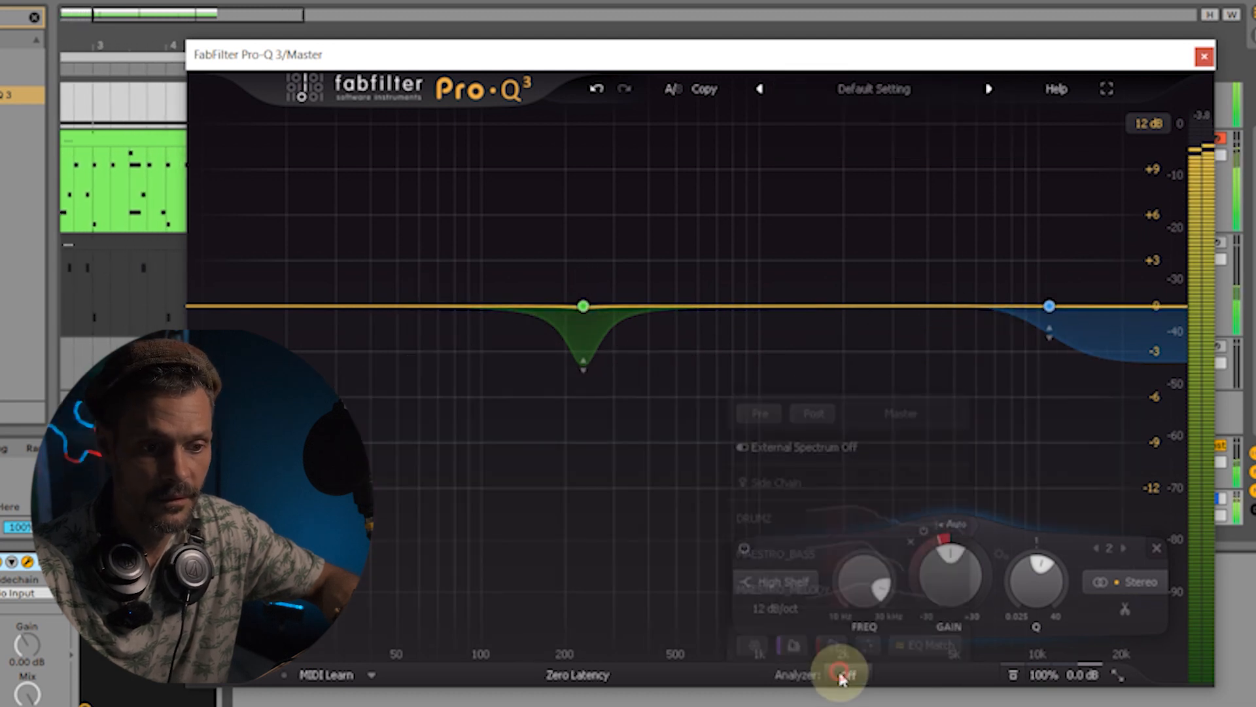
{"action": "left_click", "coordinate": [1203, 56]}
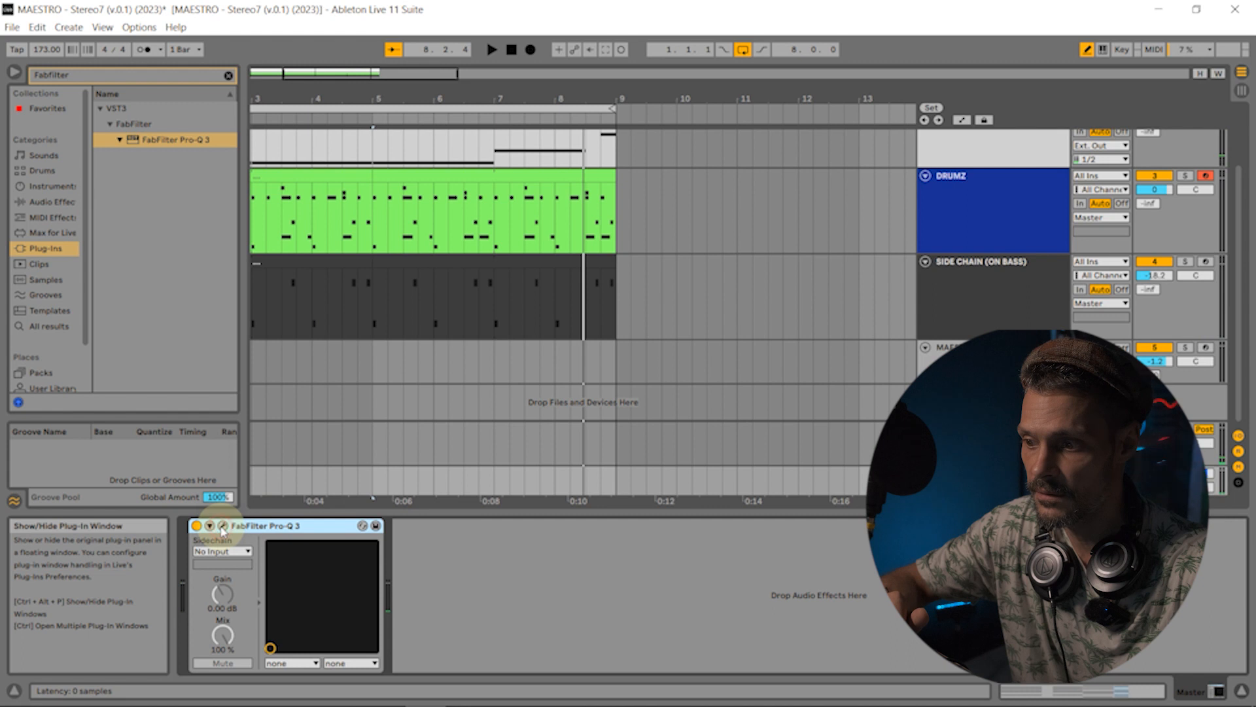
- Delete the FabFilter Pro-Q 3 from the Master track
{"action": "left_click", "coordinate": [222, 526]}
{"action": "right_click", "coordinate": [262, 530]}
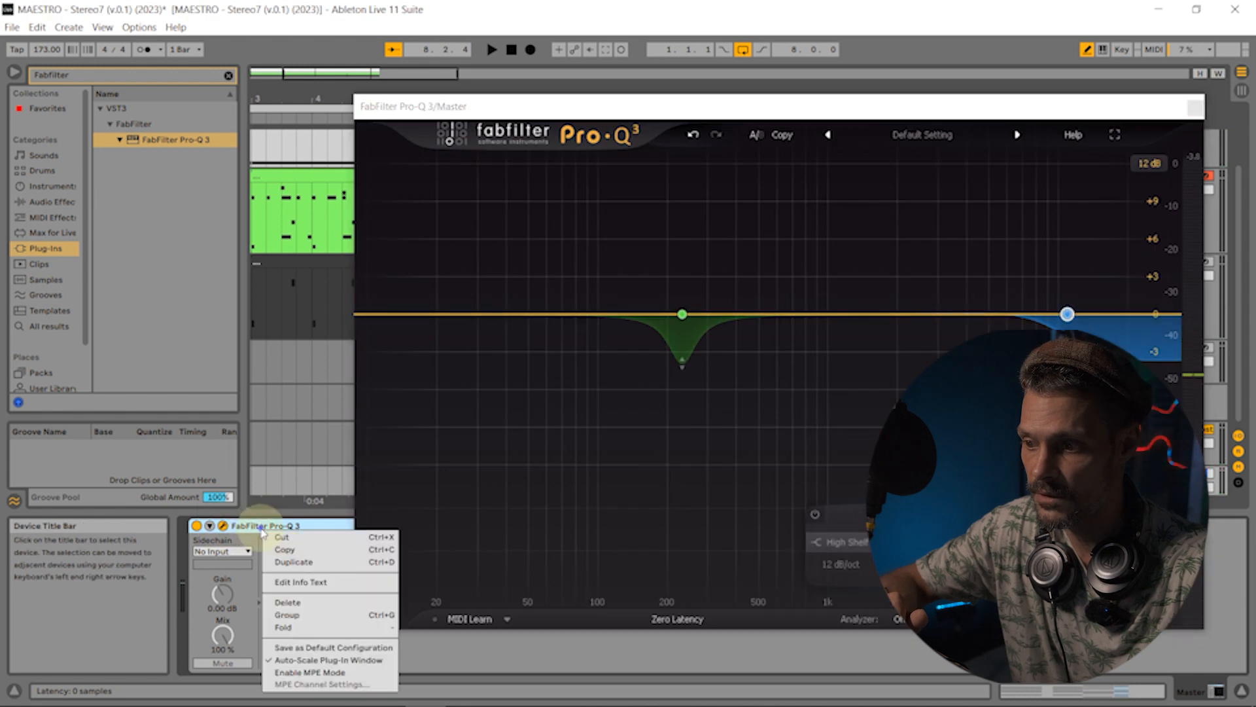
{"action": "left_click", "coordinate": [308, 602]}
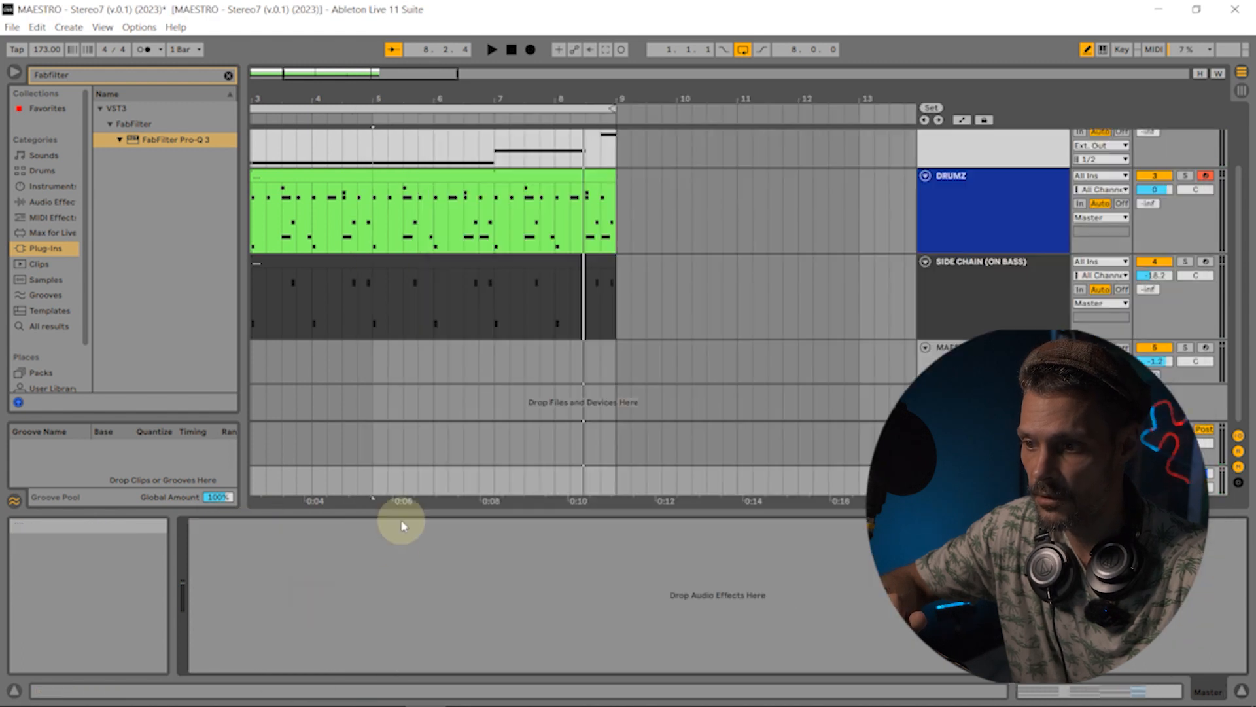
- Open the DRUMZ track's Pro-Q 3 and slightly lower the boost of its highest bell band
{"action": "left_click", "coordinate": [963, 201]}
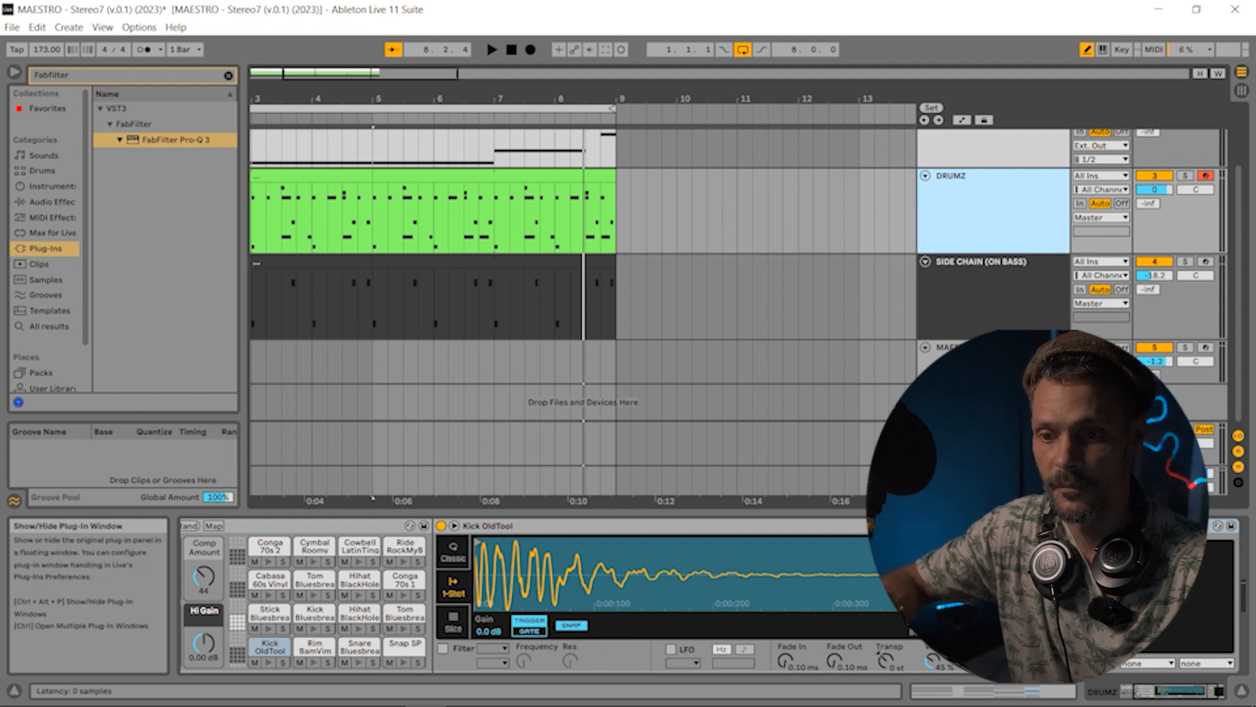
{"action": "left_click", "coordinate": [1146, 526]}
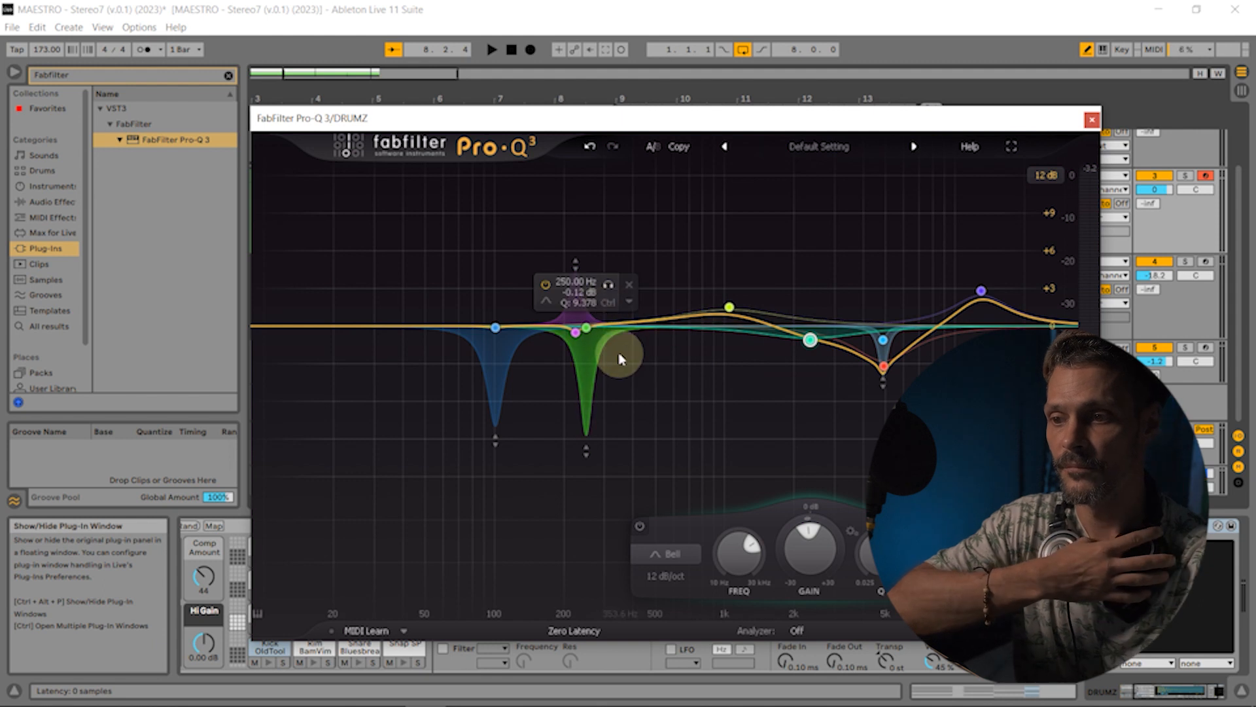
{"action": "left_click", "coordinate": [982, 291]}
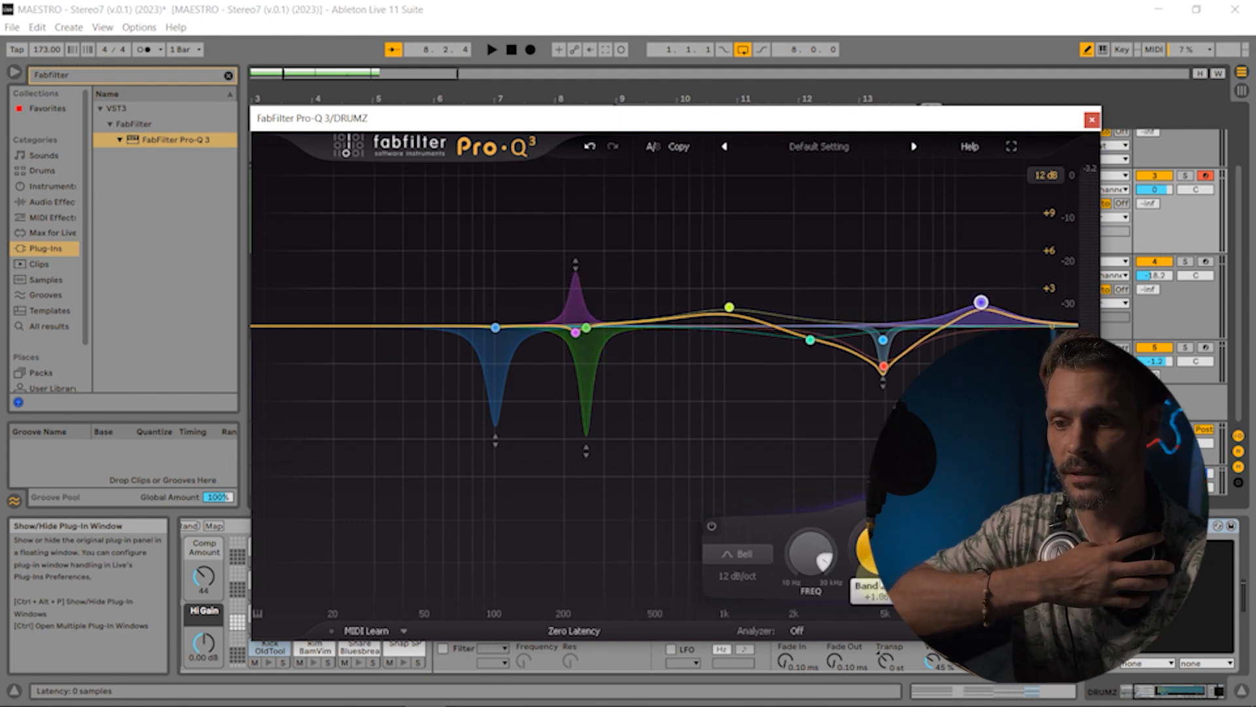
{"action": "left_click", "coordinate": [576, 331]}
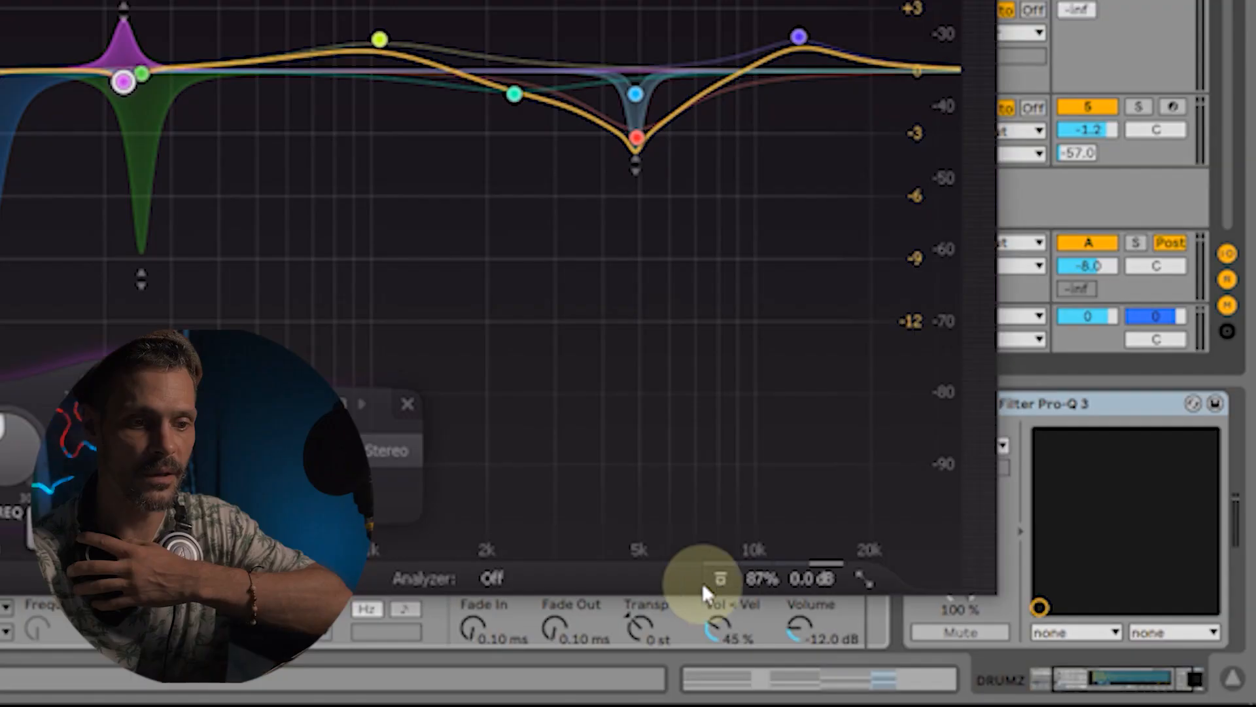
- Set the DRUMZ EQ's gain scale to 80%, return to the arrangement and check it in playback
{"action": "left_click", "coordinate": [972, 640]}
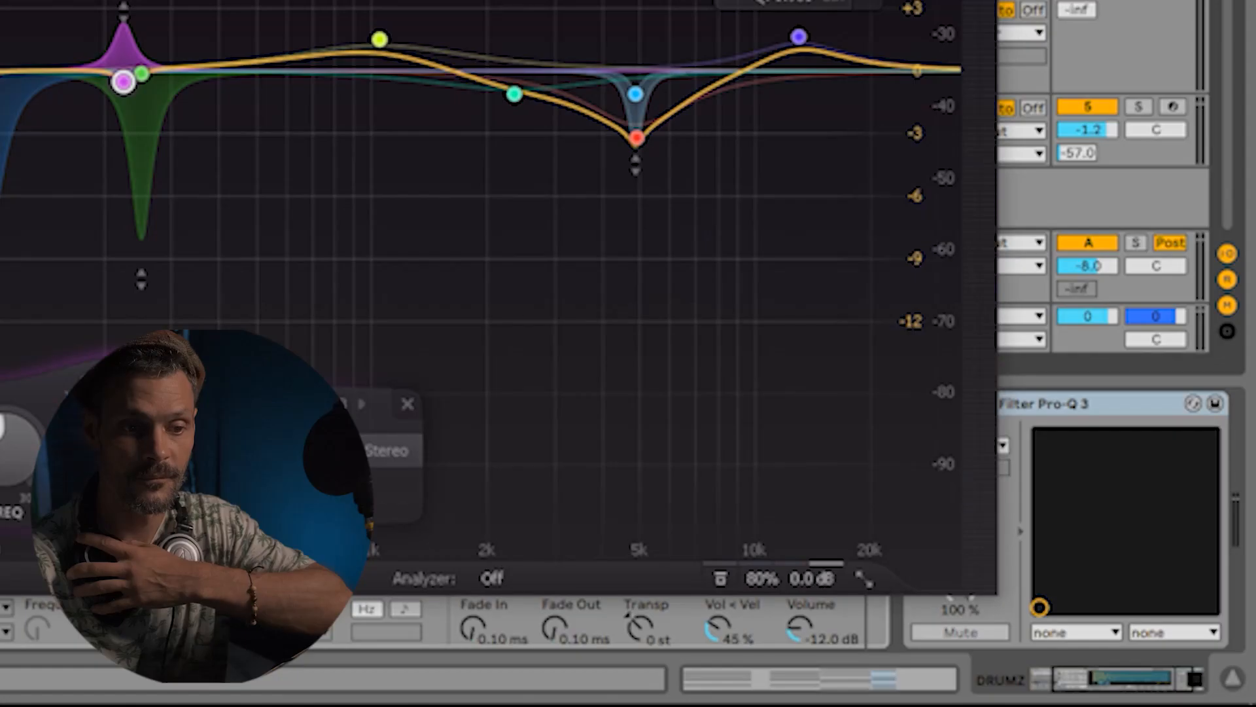
{"action": "left_click", "coordinate": [442, 108]}
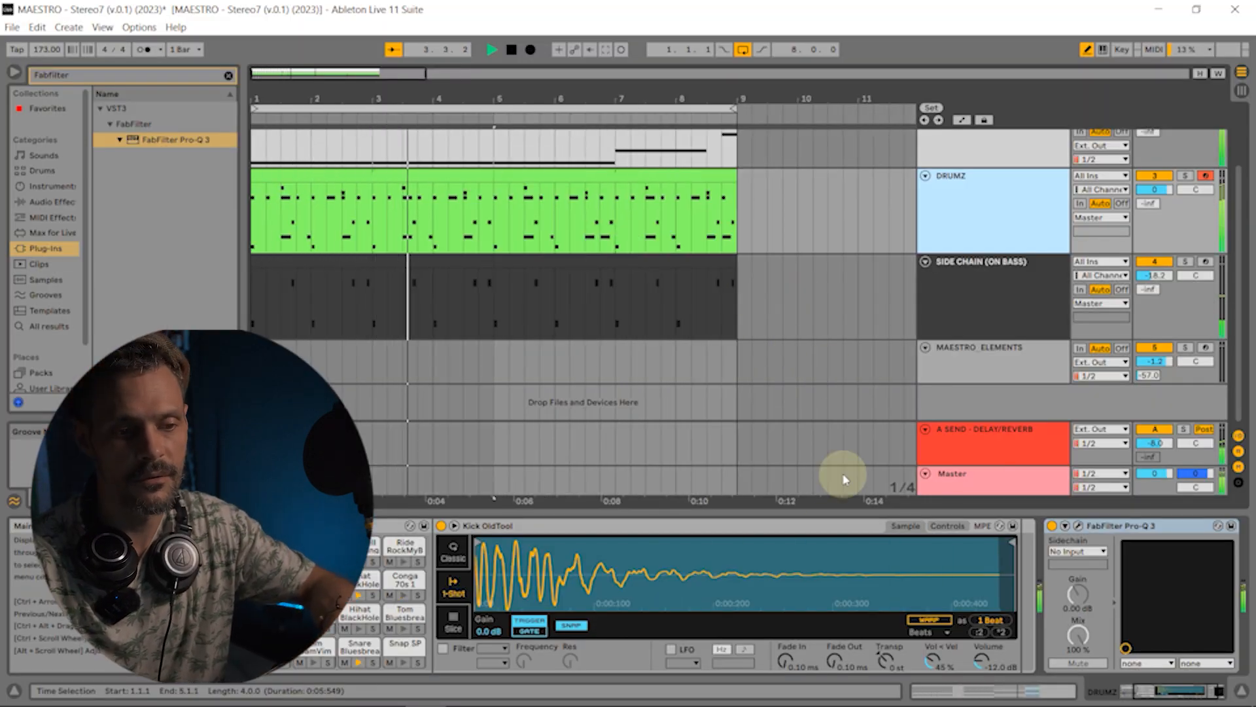
{"action": "key", "text": "space"}
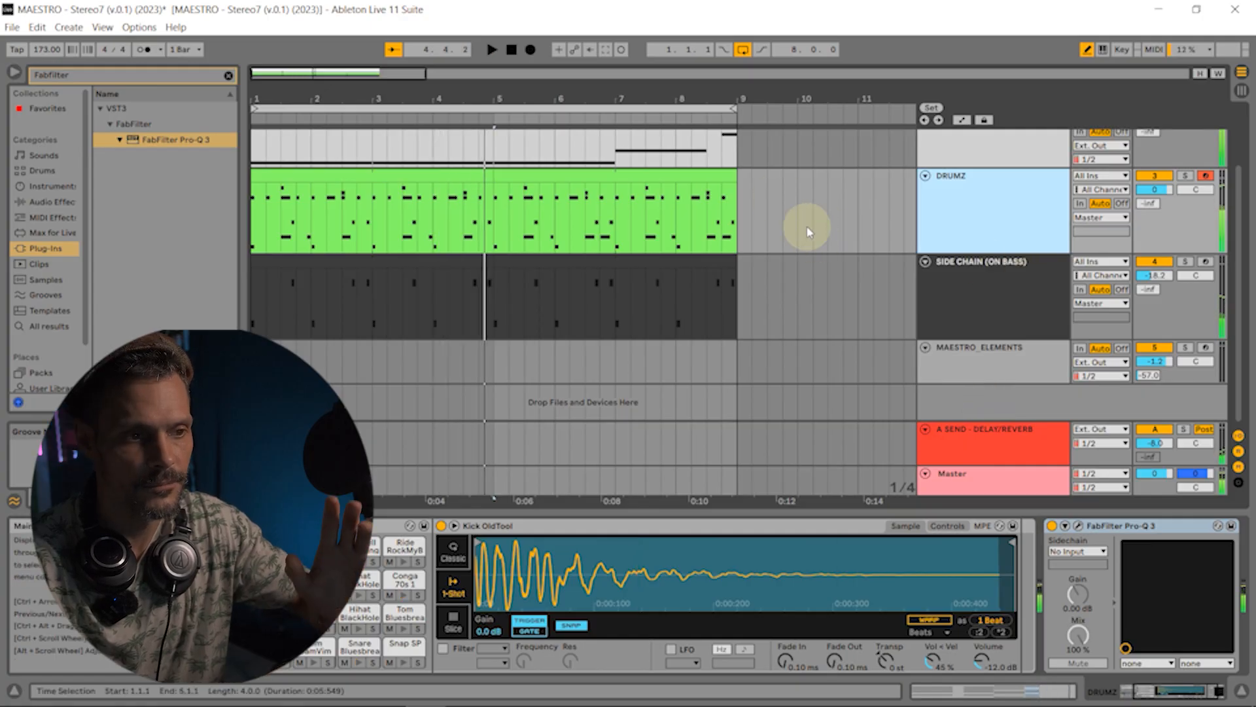